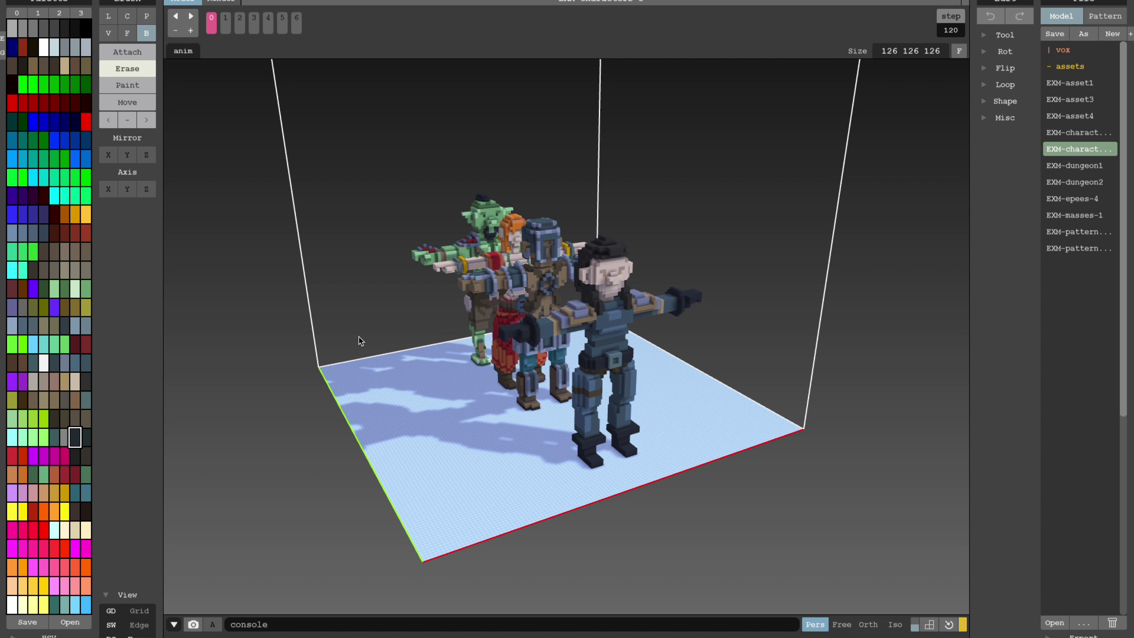
Show frame 3 of the characters model and inspect its skeleton and minotaur up close from several angles
mouse_move(359, 337)
right_mouse_down()
mouse_move(428, 352)
mouse_move(368, 371)
mouse_move(242, 356)
mouse_move(359, 352)
right_mouse_up()
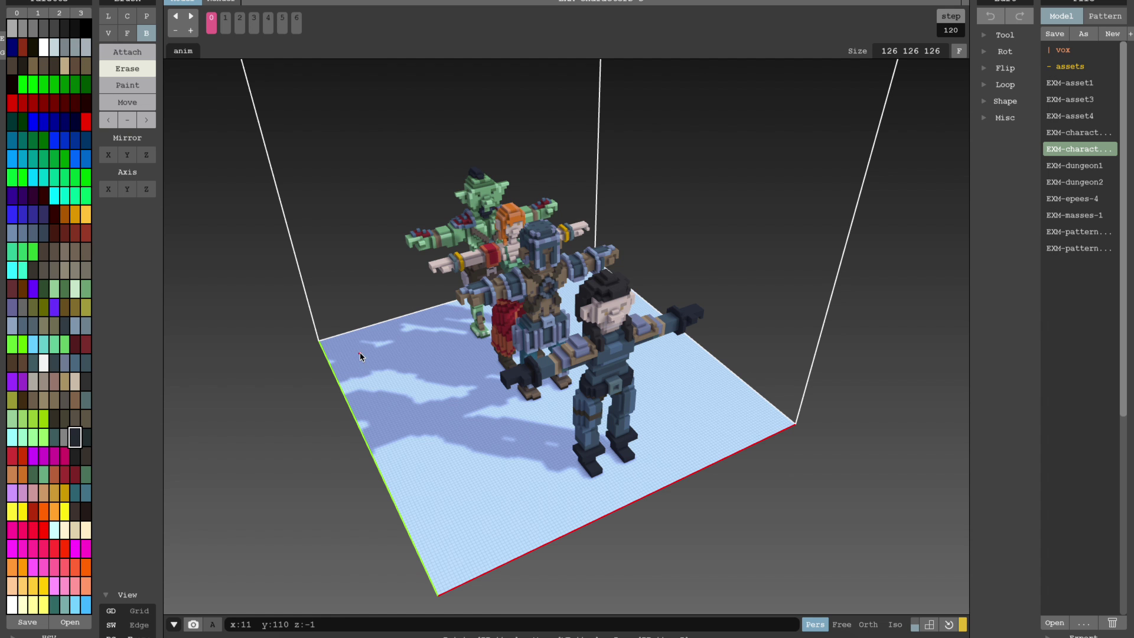
left_click(253, 26)
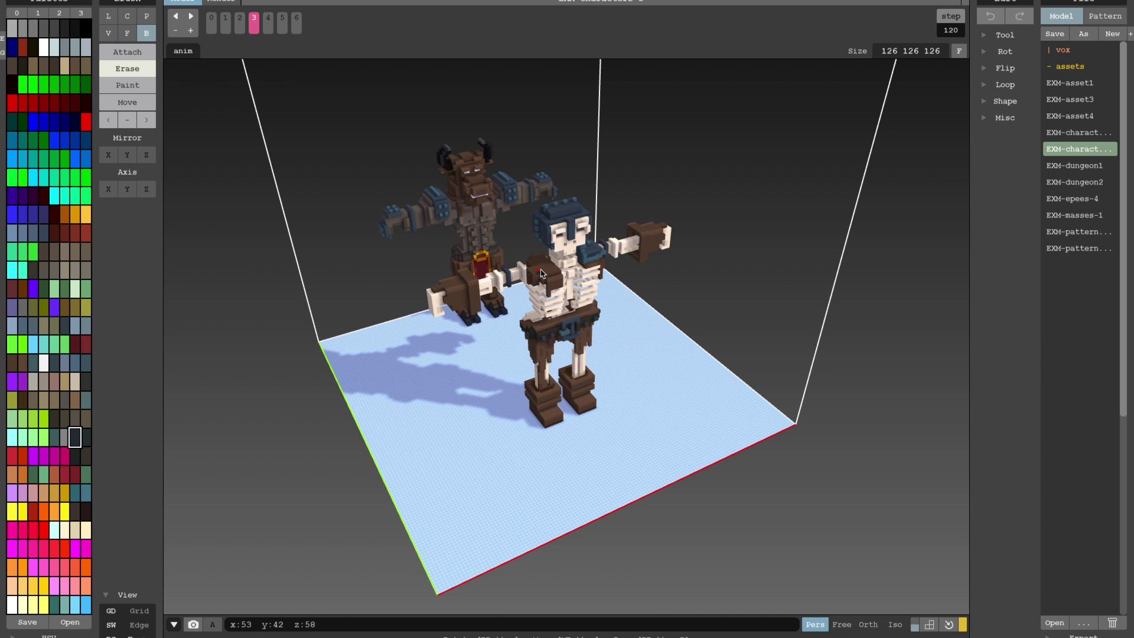
right_click_drag(540, 269, 515, 264)
scroll(547, 311, "up", 4)
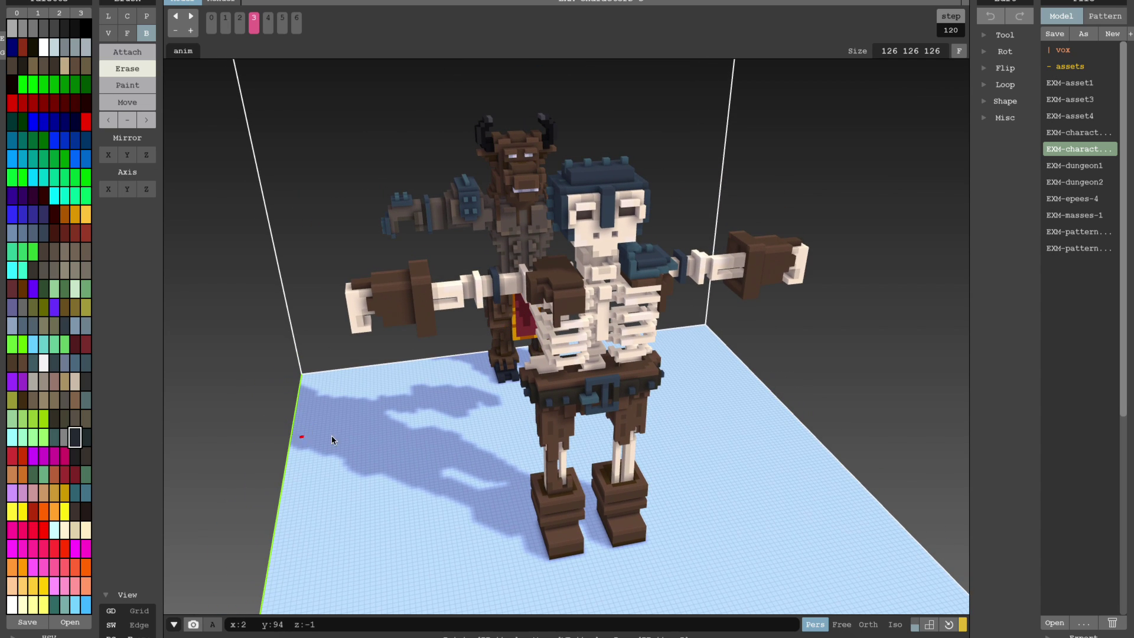
right_click_drag(331, 440, 399, 423)
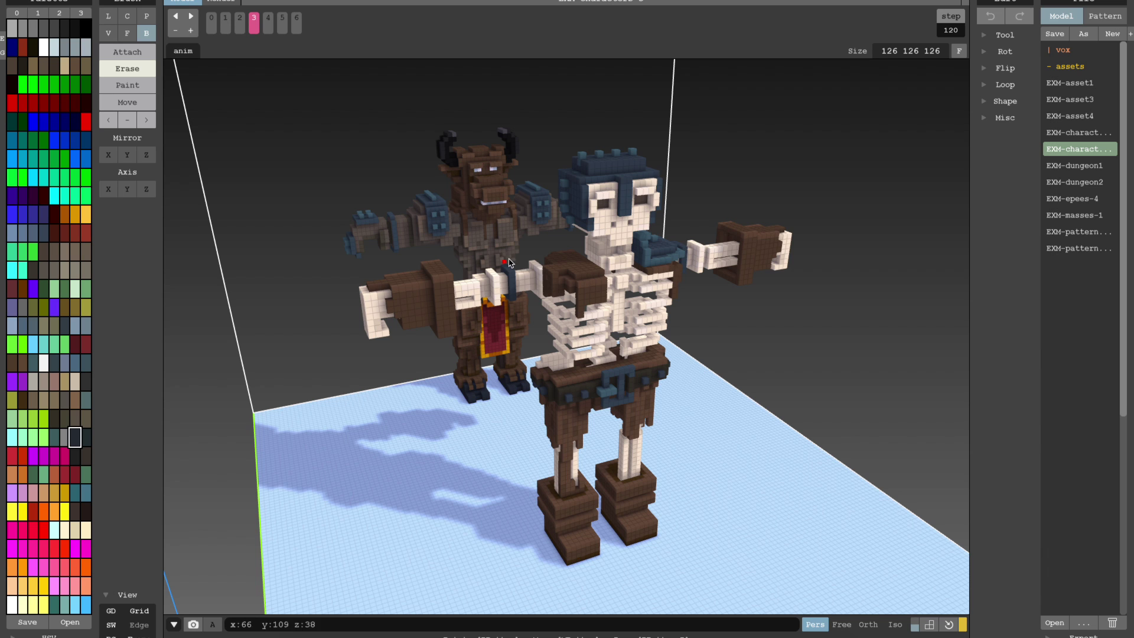
scroll(524, 280, "up", 6)
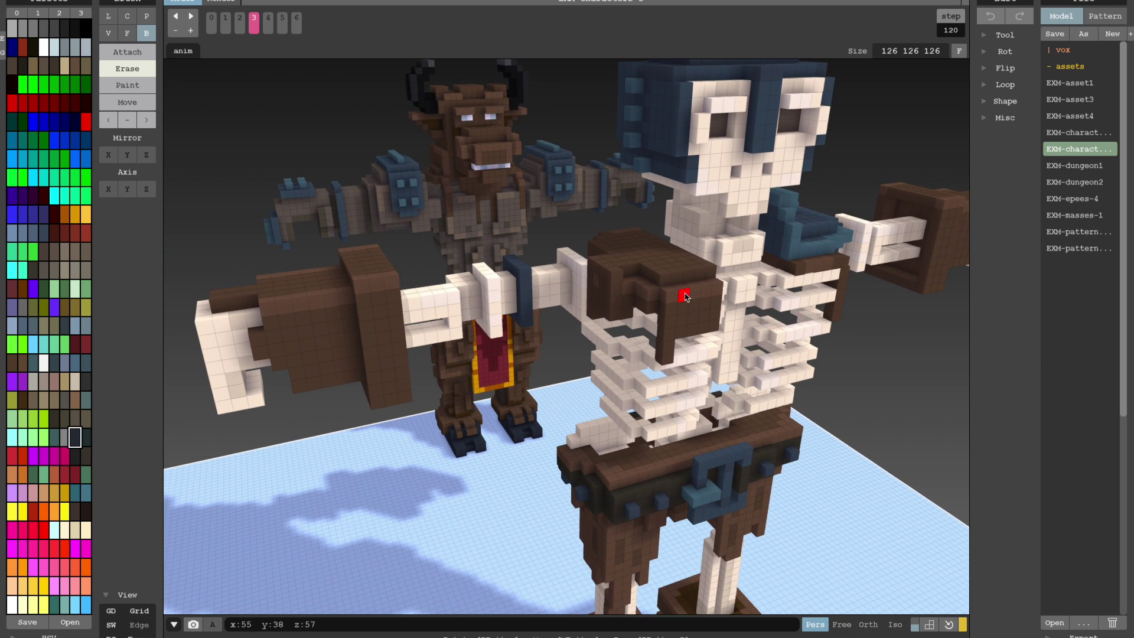
right_click_drag(684, 297, 623, 295)
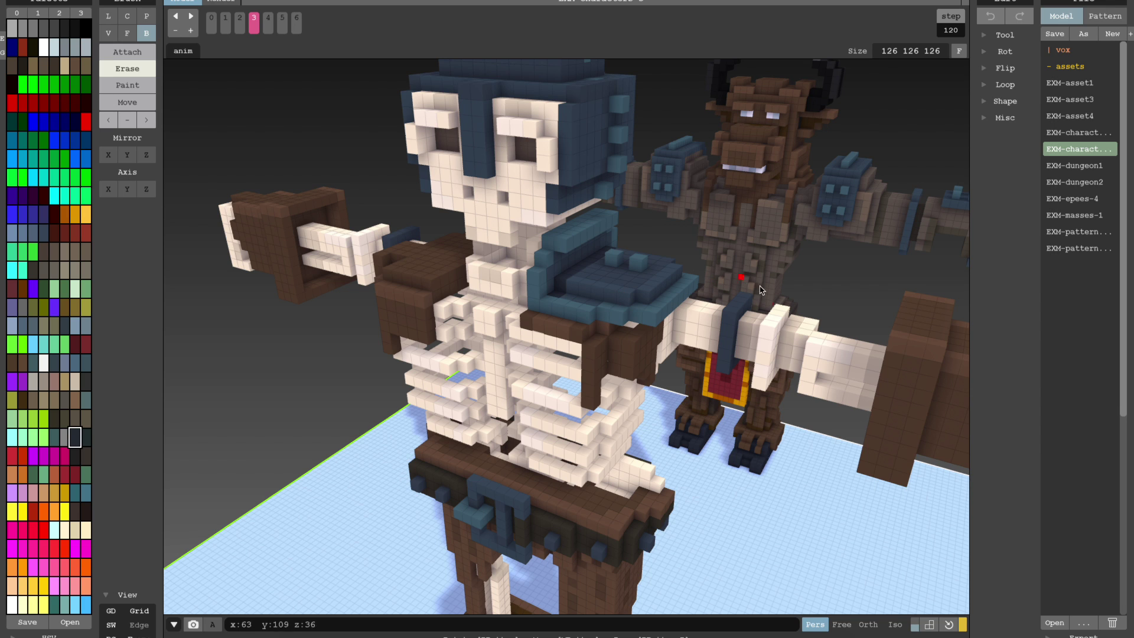
middle_click_drag(779, 314, 654, 347)
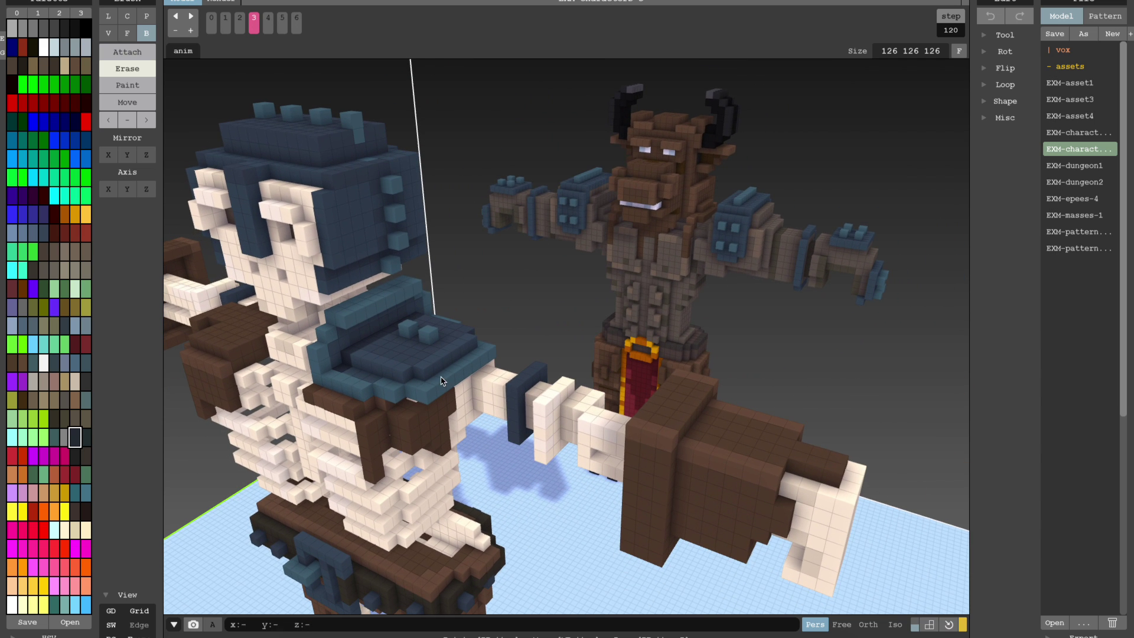
Export the model in OBJ format as characters.obj in the tuto1 folder
left_click(1063, 635)
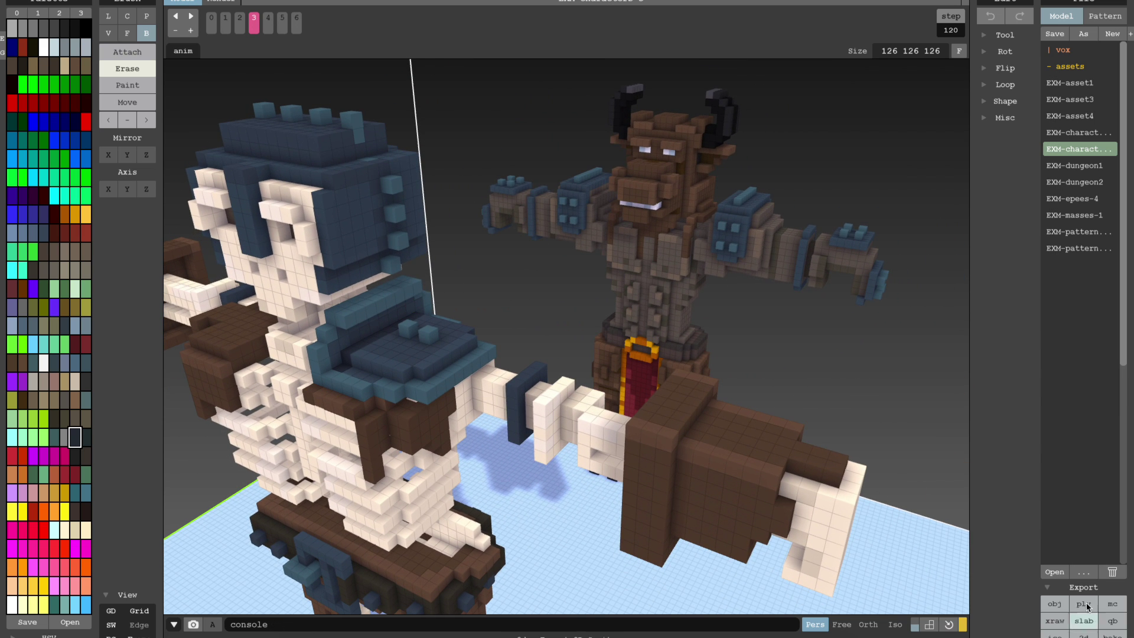
left_click(1053, 605)
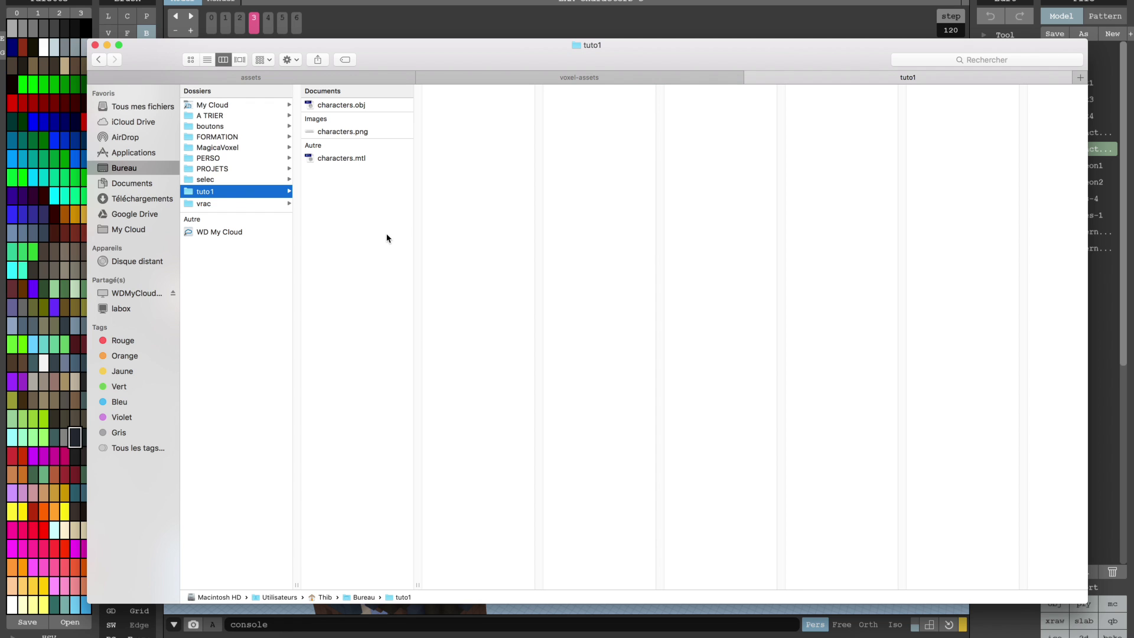
Switch to CINEMA 4D and import characters.obj from the tuto1 folder in Finder, accepting the default Wavefront import settings
left_click(323, 633)
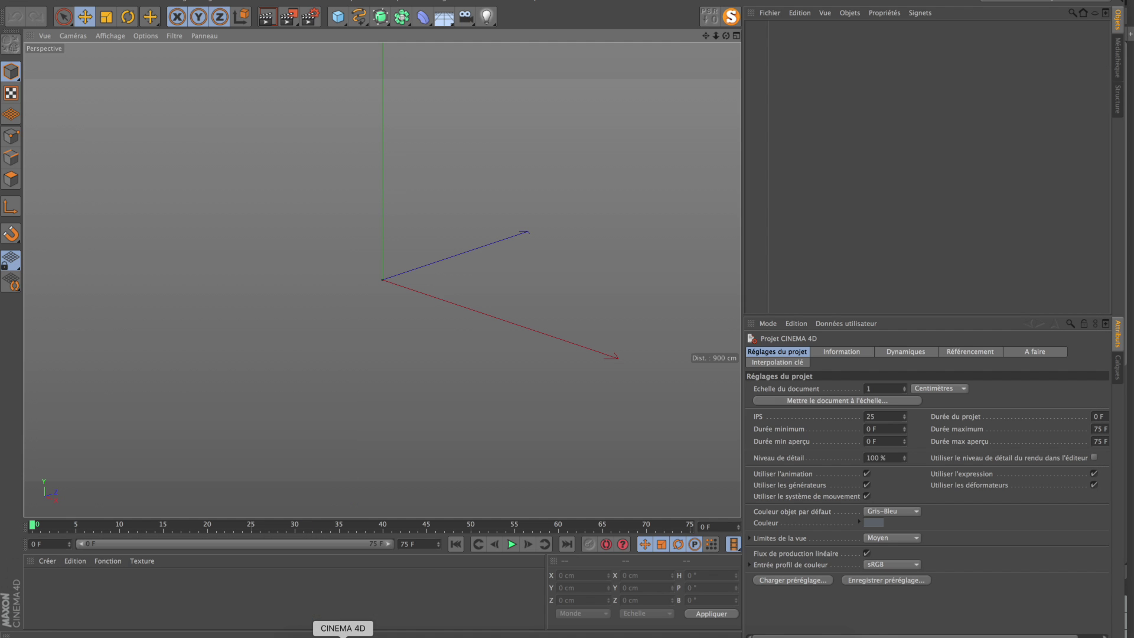
left_click(300, 637)
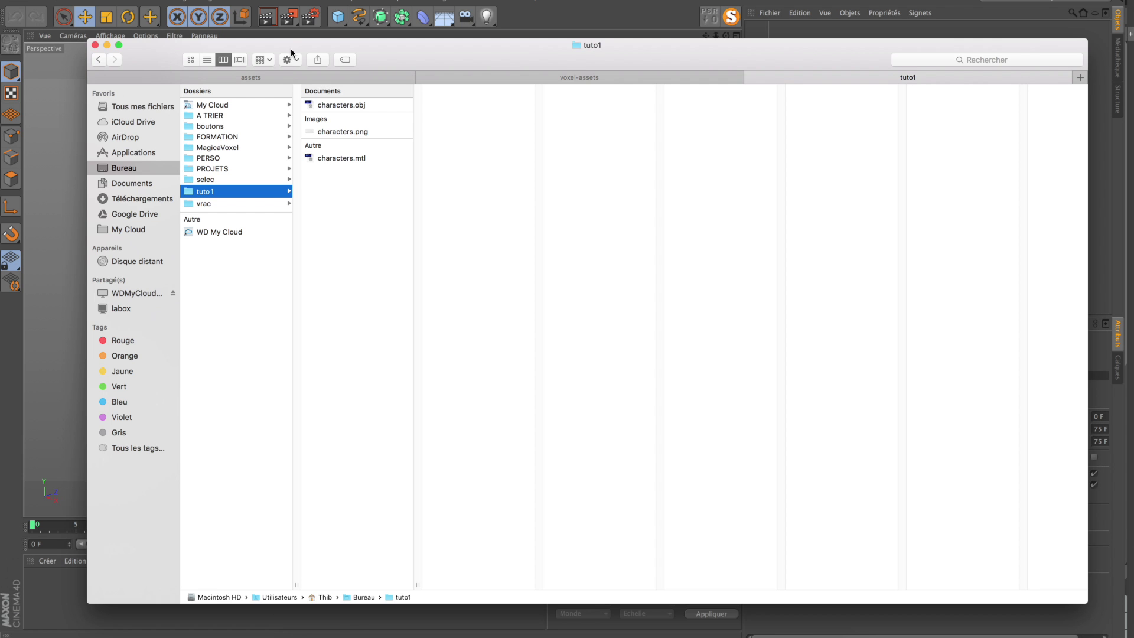
left_click_drag(290, 46, 554, 114)
left_click_drag(590, 173, 332, 178)
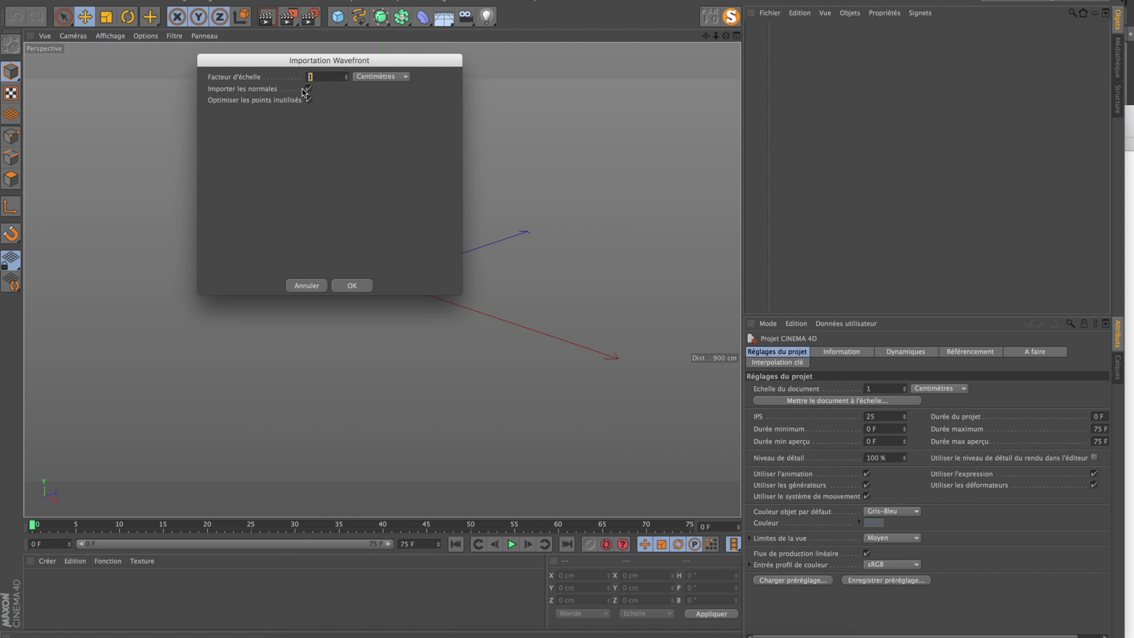
left_click(347, 285)
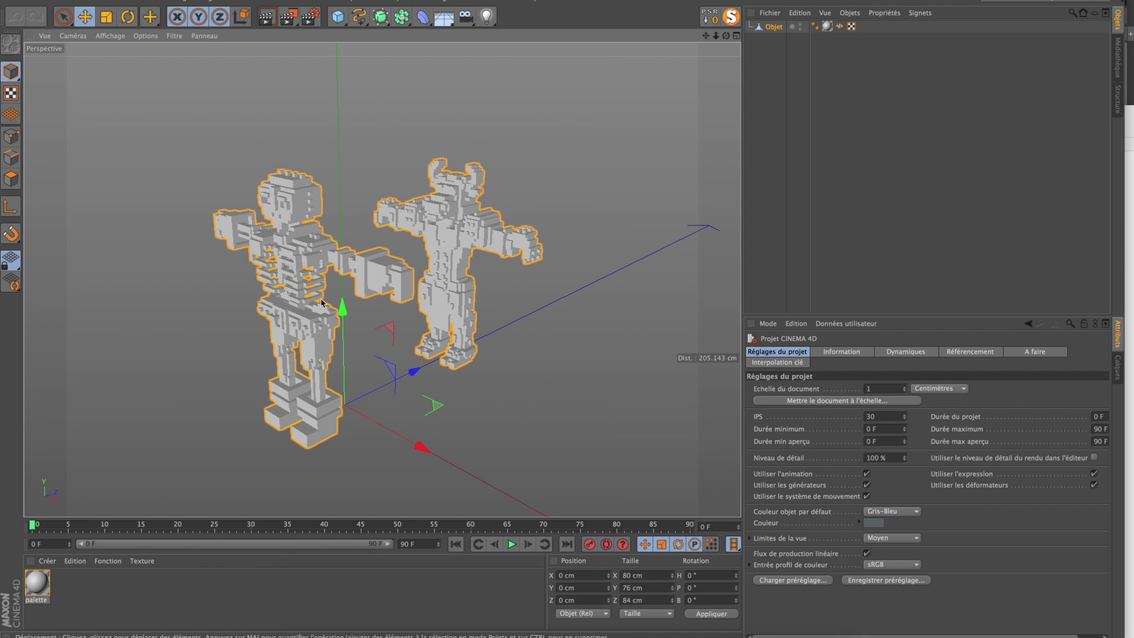
Load characters.png as the colour texture of the palette material
double_click(37, 583)
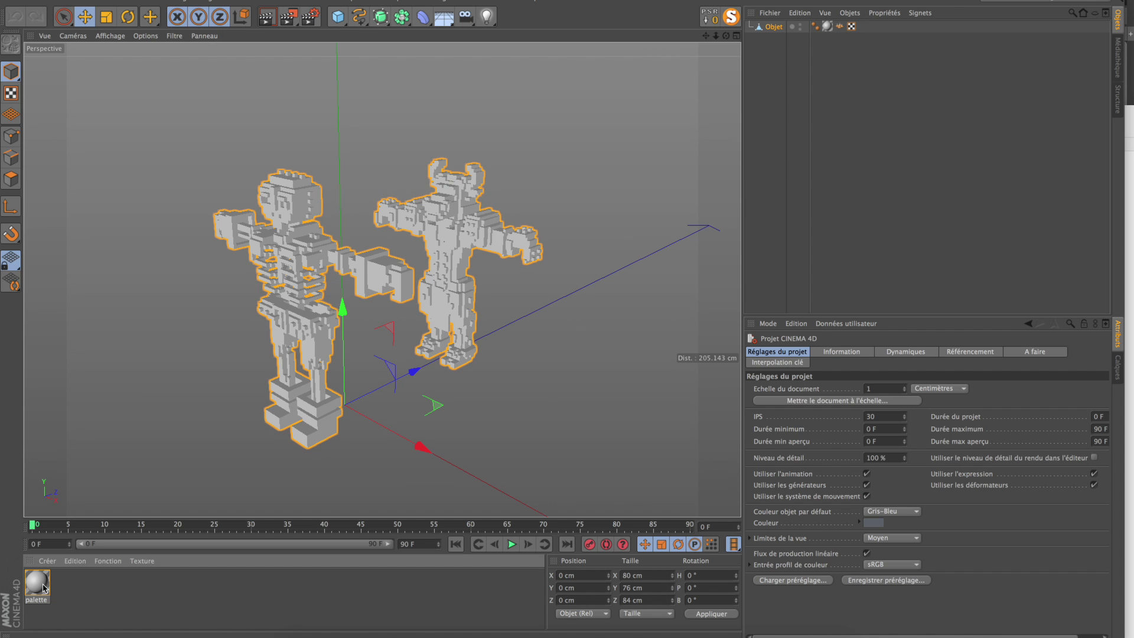
left_click_drag(246, 61, 577, 216)
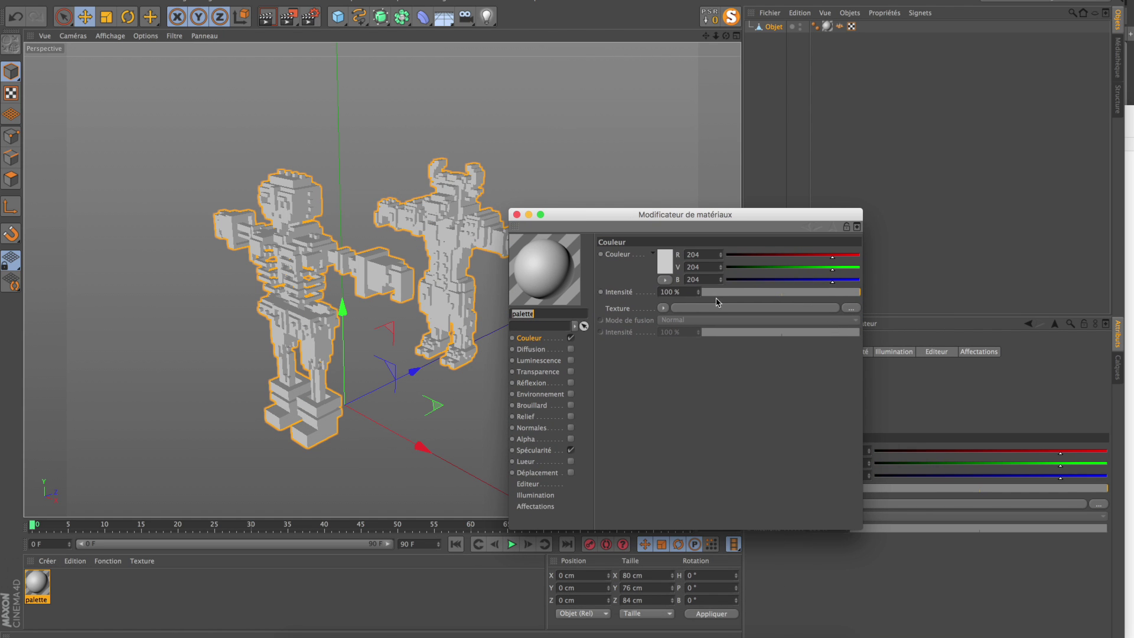
left_click(849, 310)
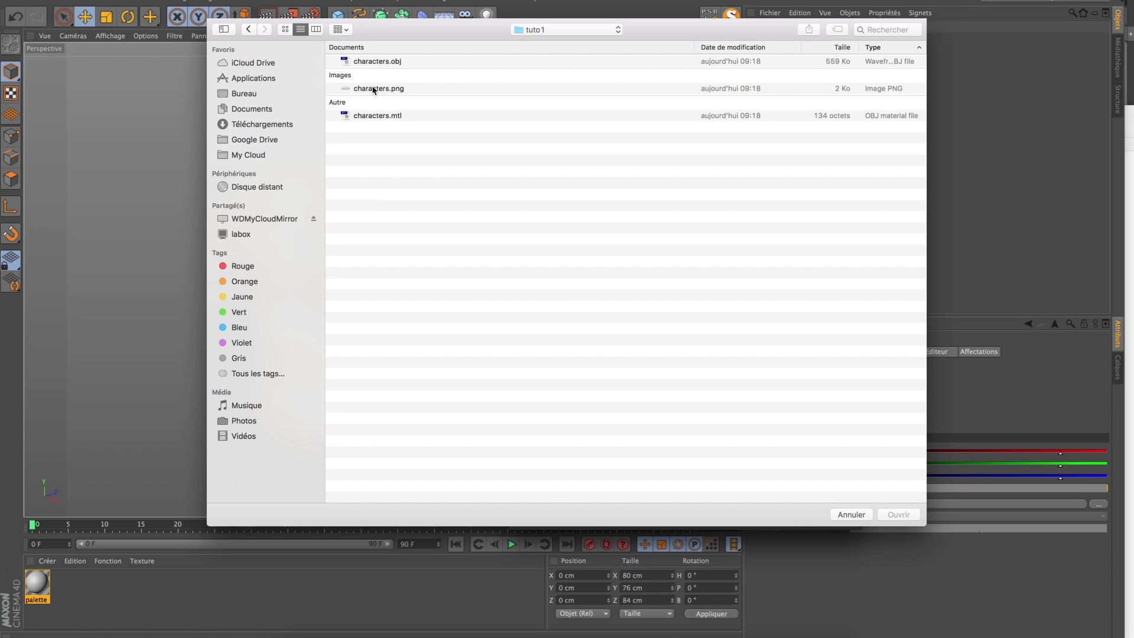
double_click(372, 89)
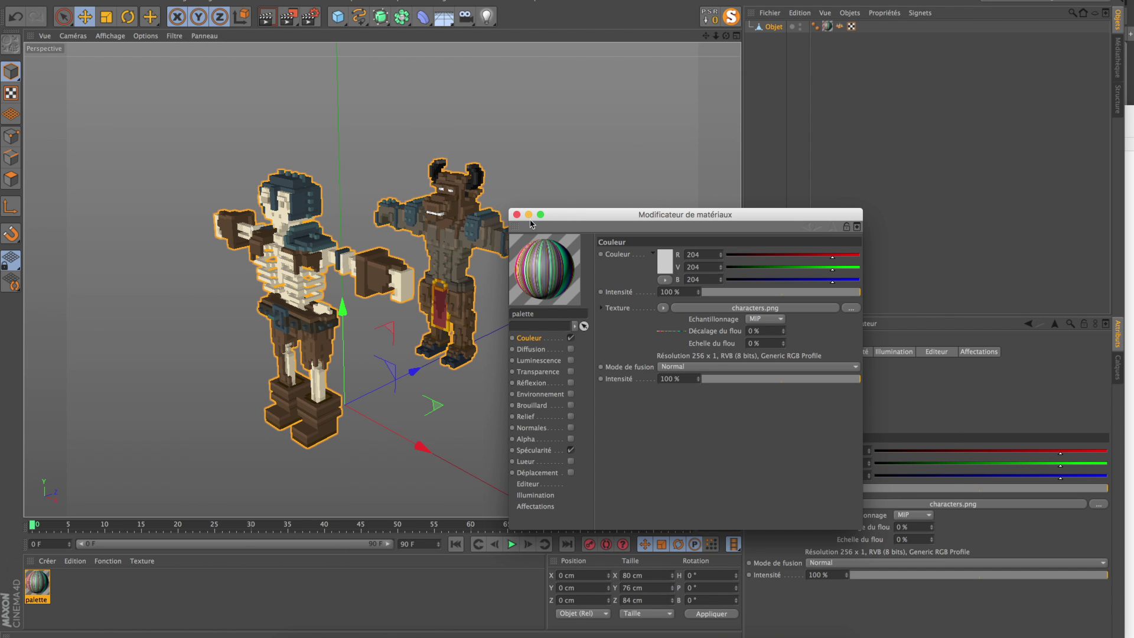
Disable the specularity channel of the palette material and close the material editor
left_click_drag(555, 216, 605, 155)
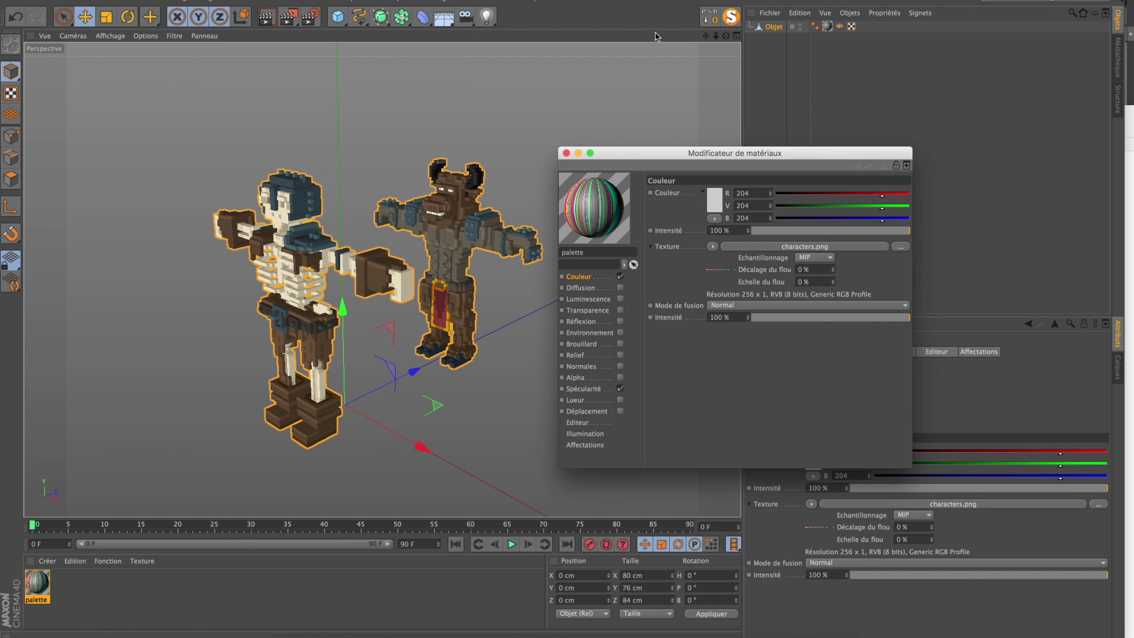
left_click_drag(725, 36, 690, 50)
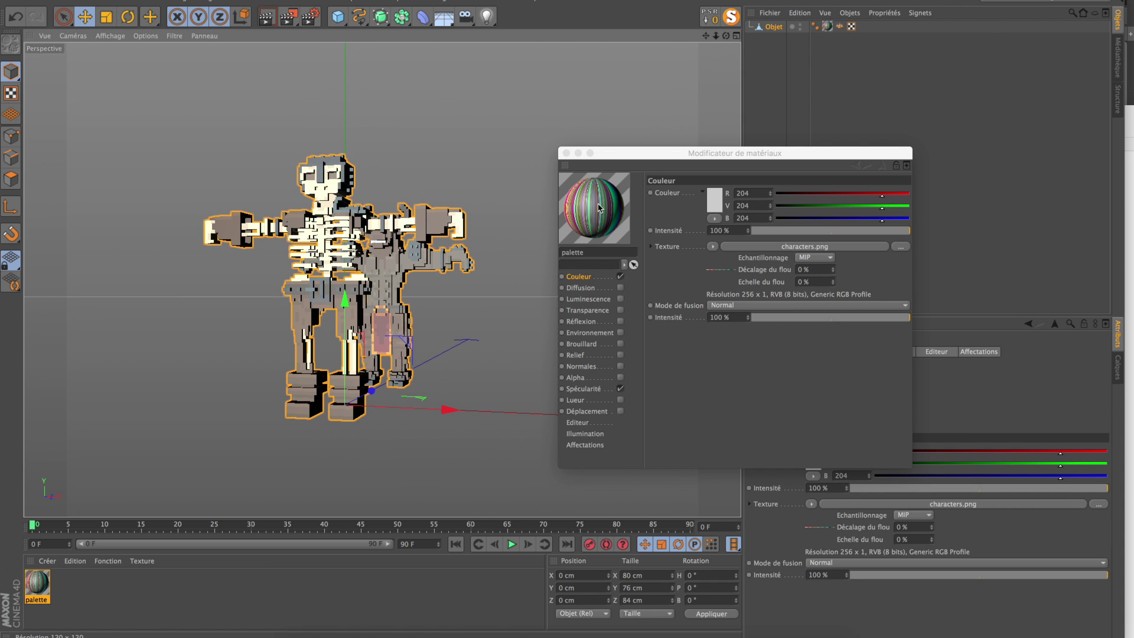
left_click(593, 385)
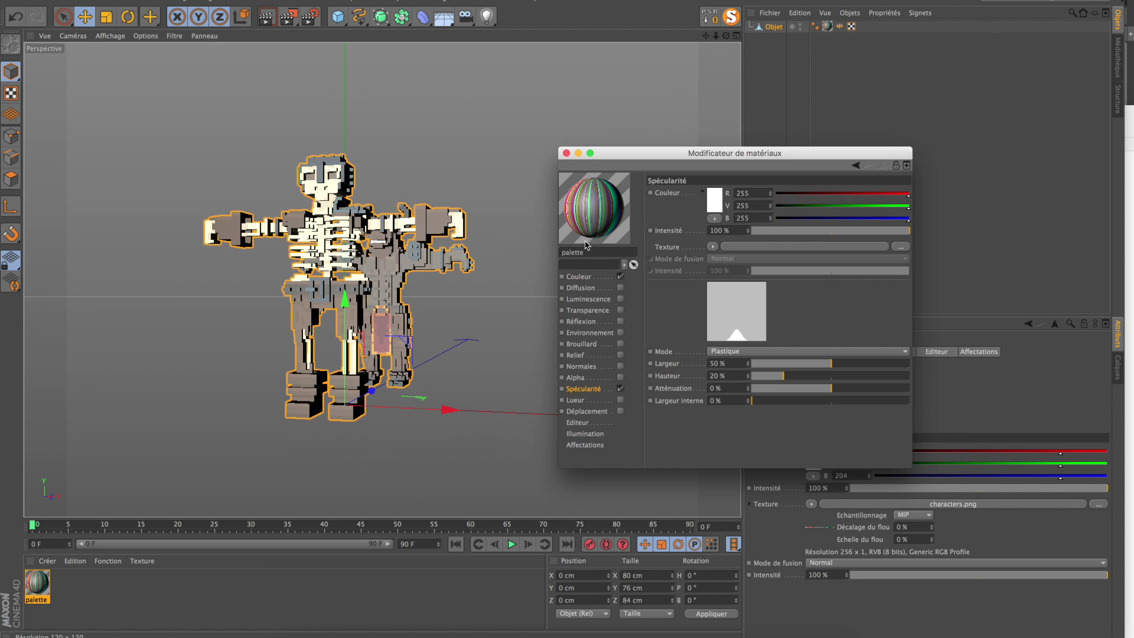
left_click(620, 388)
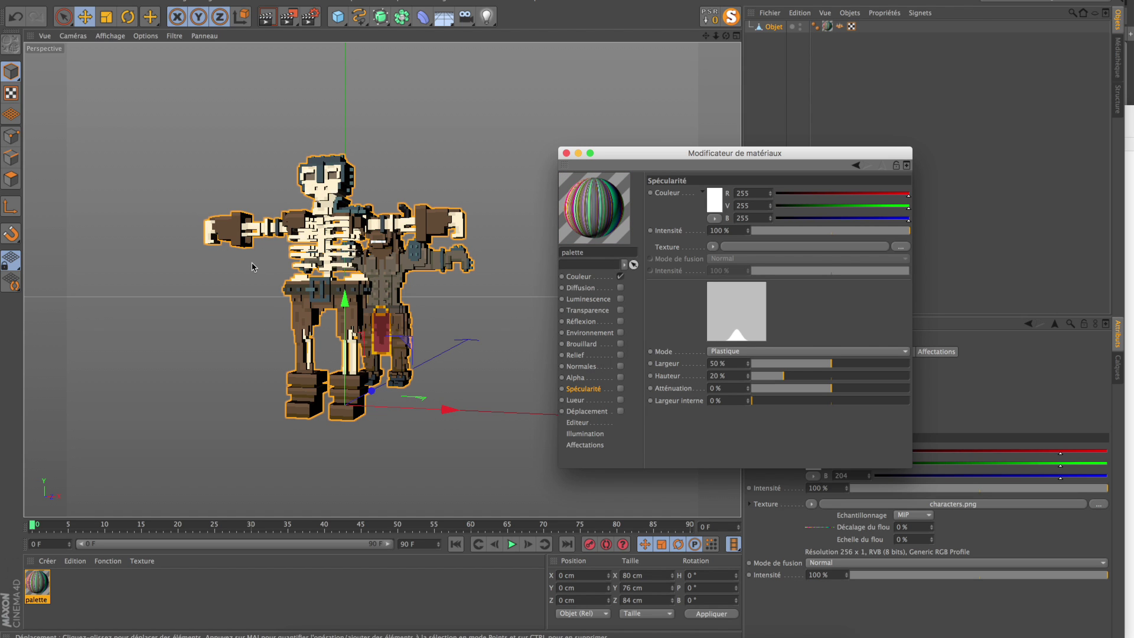
left_click(566, 154)
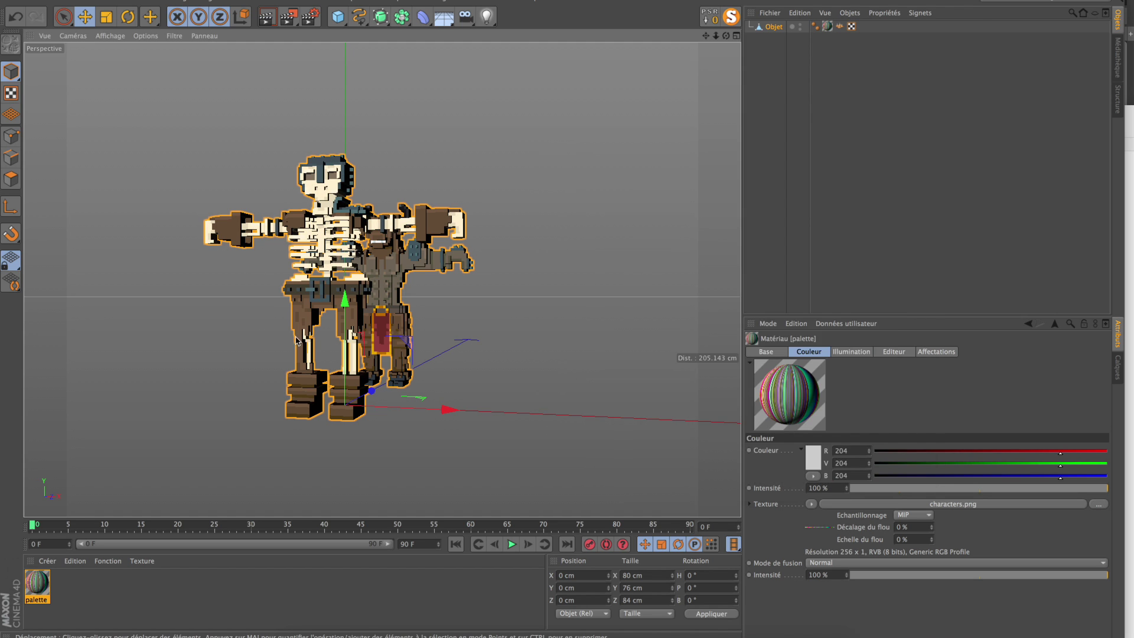
Duplicate the imported polygon object containing both characters
left_click_drag(313, 313, 513, 349, "alt")
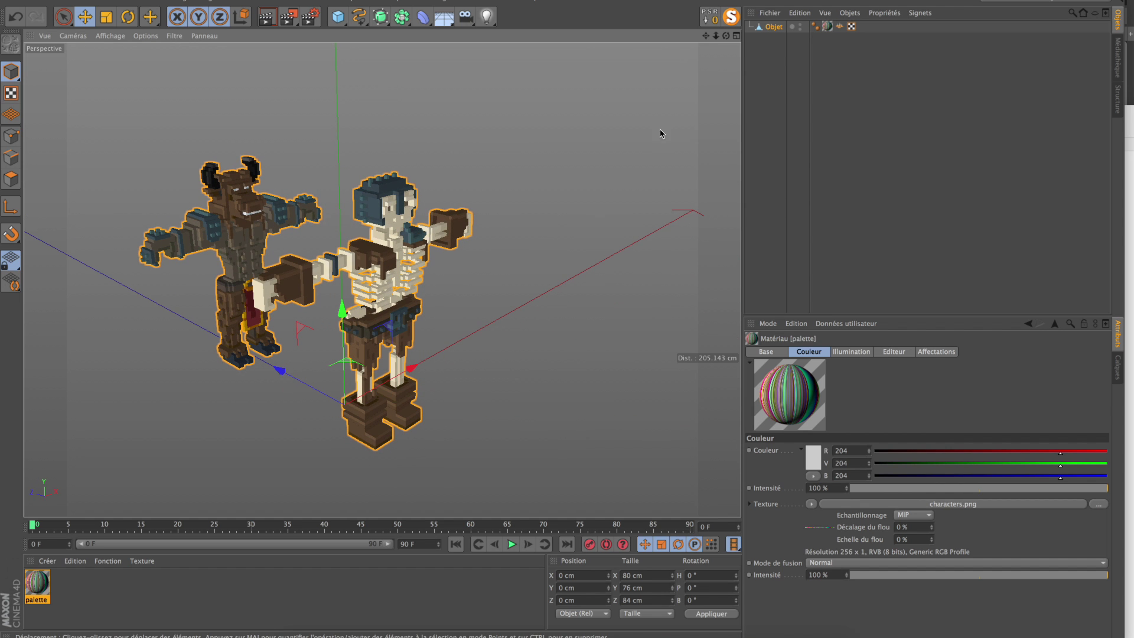
left_click(771, 27)
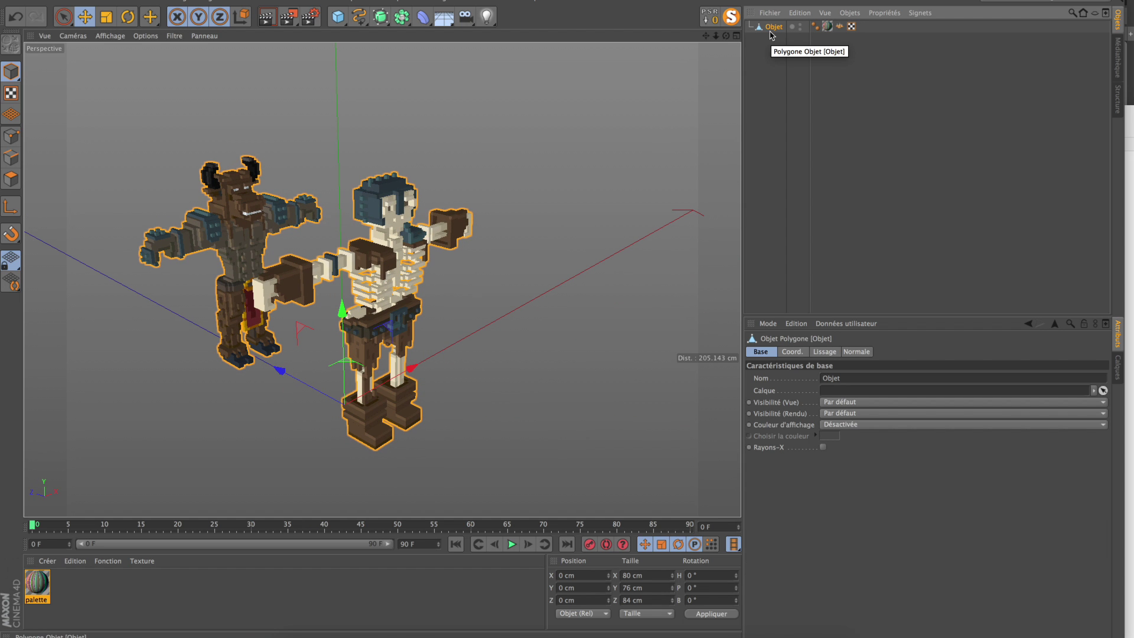
key("ctrl+c")
key("ctrl+v")
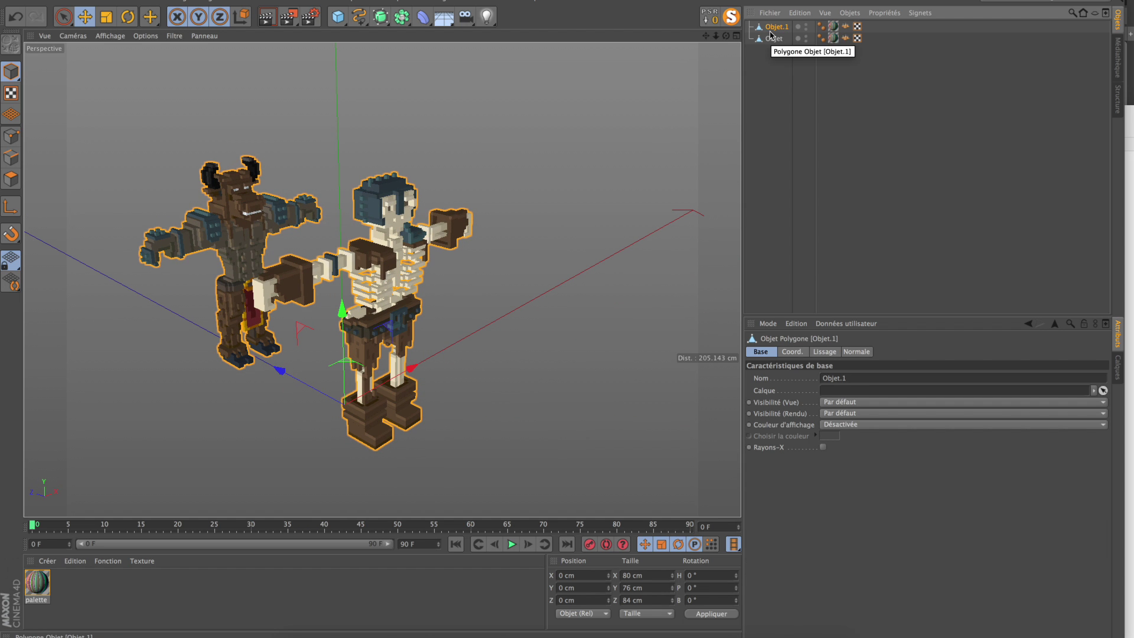
Delete all of the skeleton's points from the duplicate, using a rectangle selection that is not limited to visible elements
left_click(11, 137)
left_click_drag(183, 222, 278, 225, "alt")
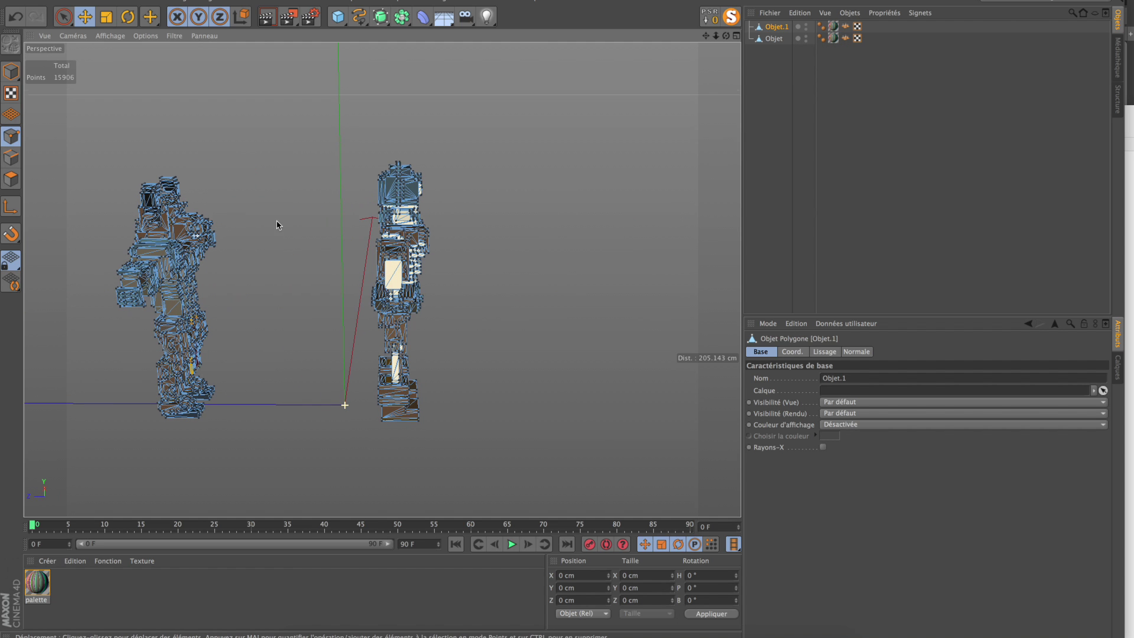
left_click(63, 17)
left_click(89, 51)
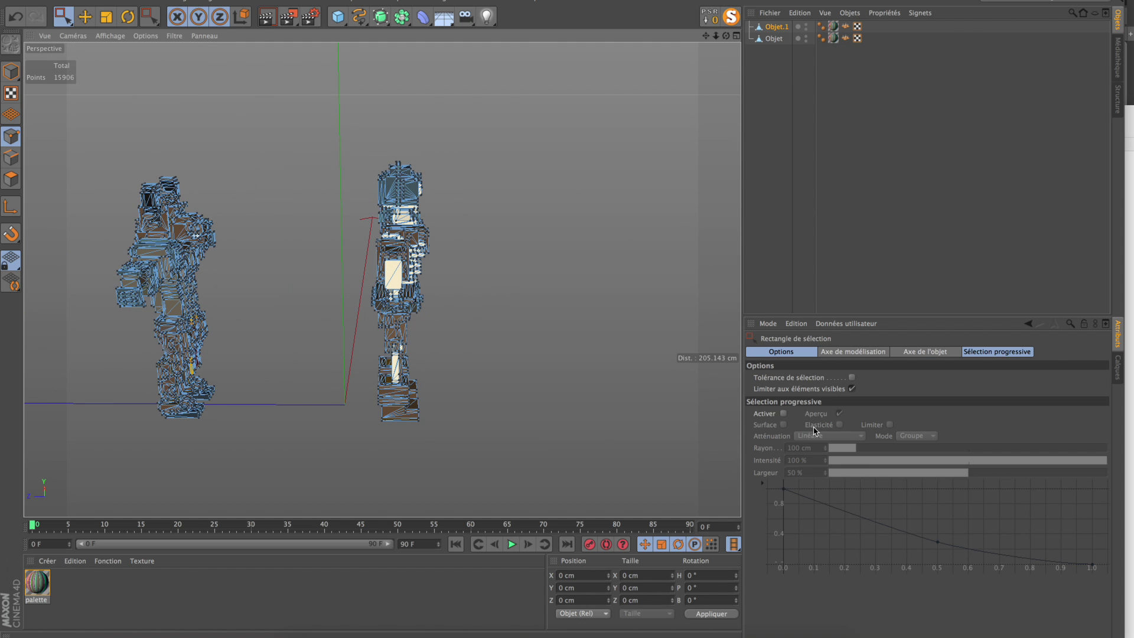
left_click(851, 389)
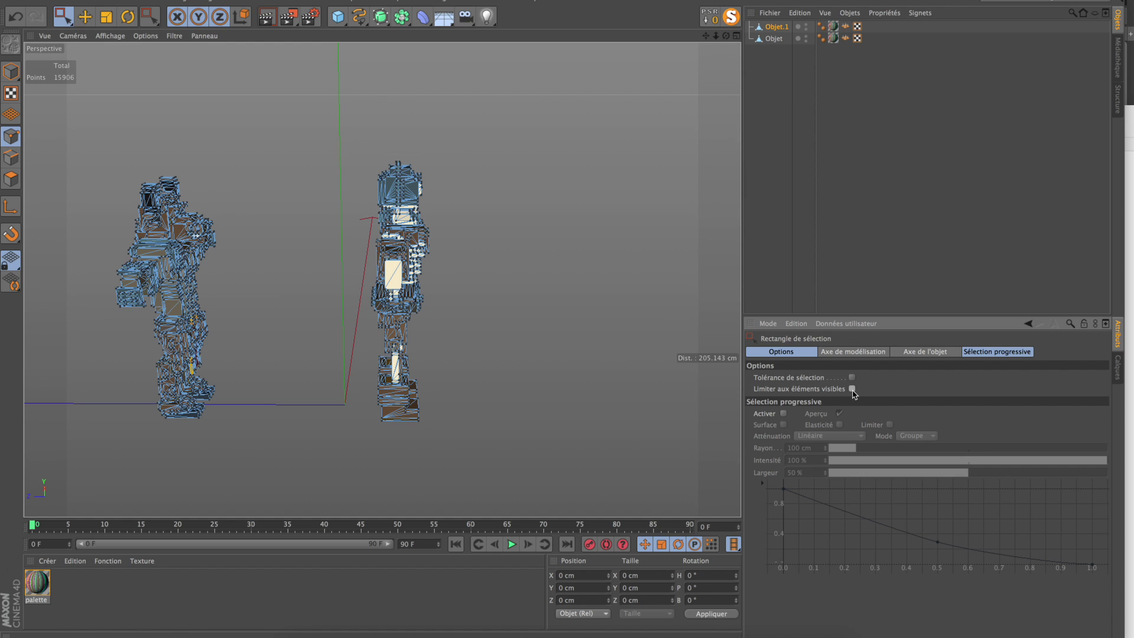
left_click_drag(313, 138, 571, 485)
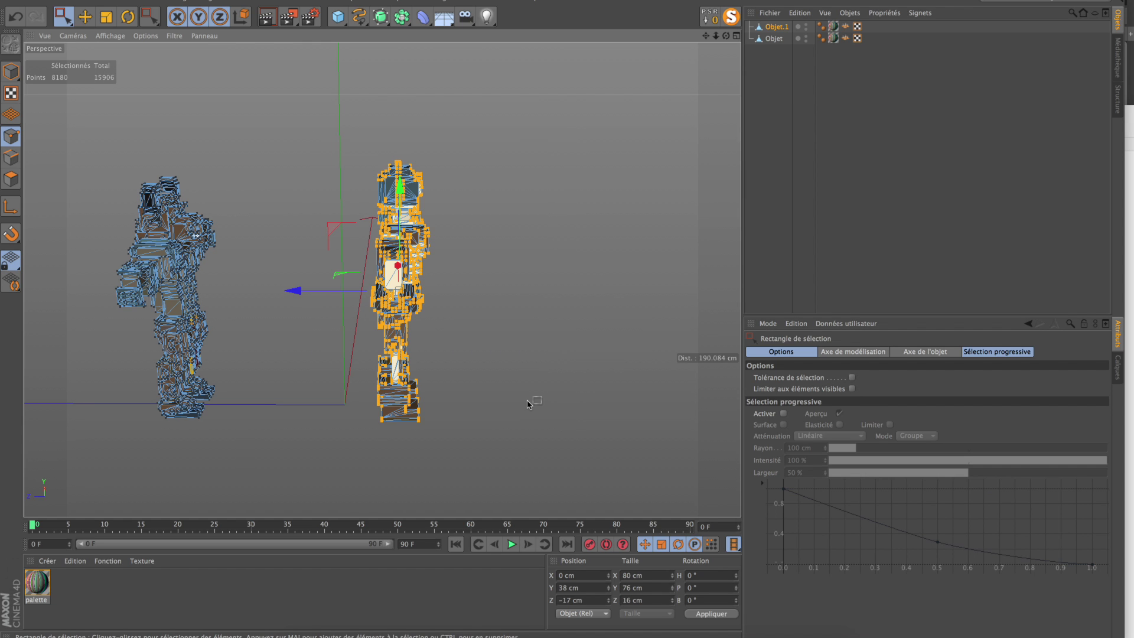
key("Delete")
Delete all of the minotaur's points from the original object
left_click(773, 38)
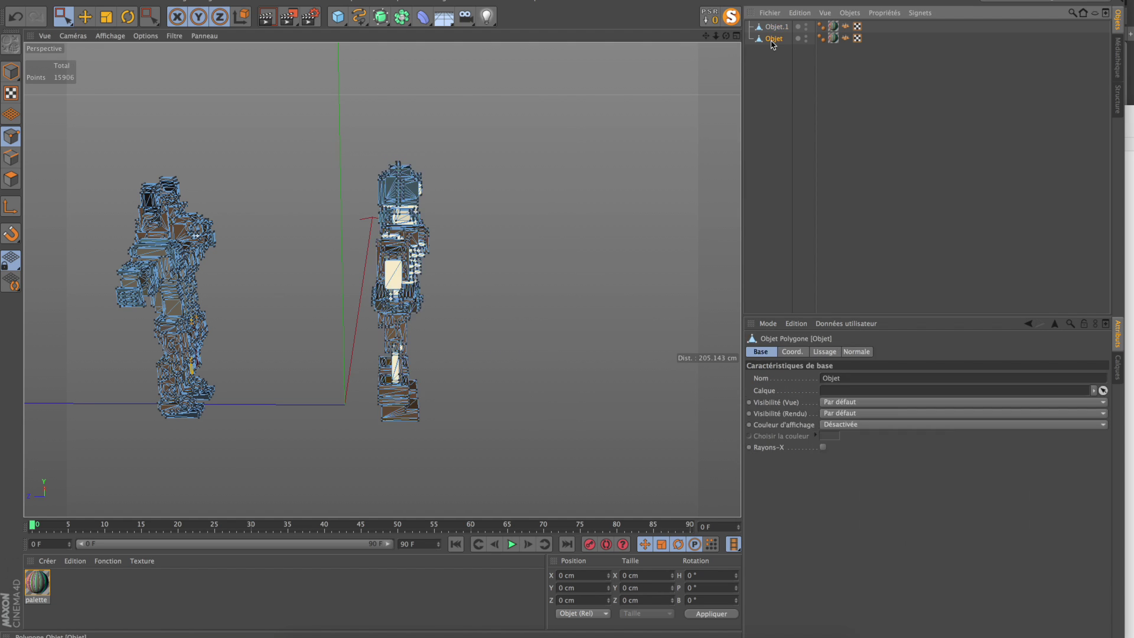
left_click_drag(96, 134, 291, 489)
key("Delete")
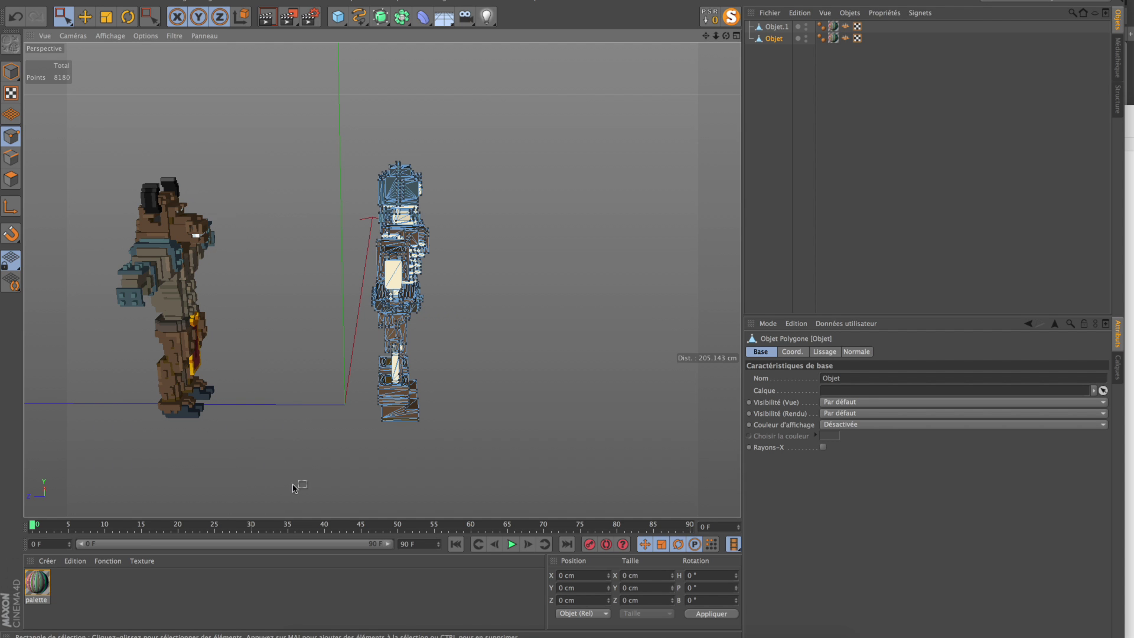
Return to model mode, check the two separated characters and select the minotaur object
left_click(11, 72)
left_click_drag(383, 261, 324, 301, "alt")
left_click_drag(365, 360, 421, 349)
key("super+z")
left_click(775, 28)
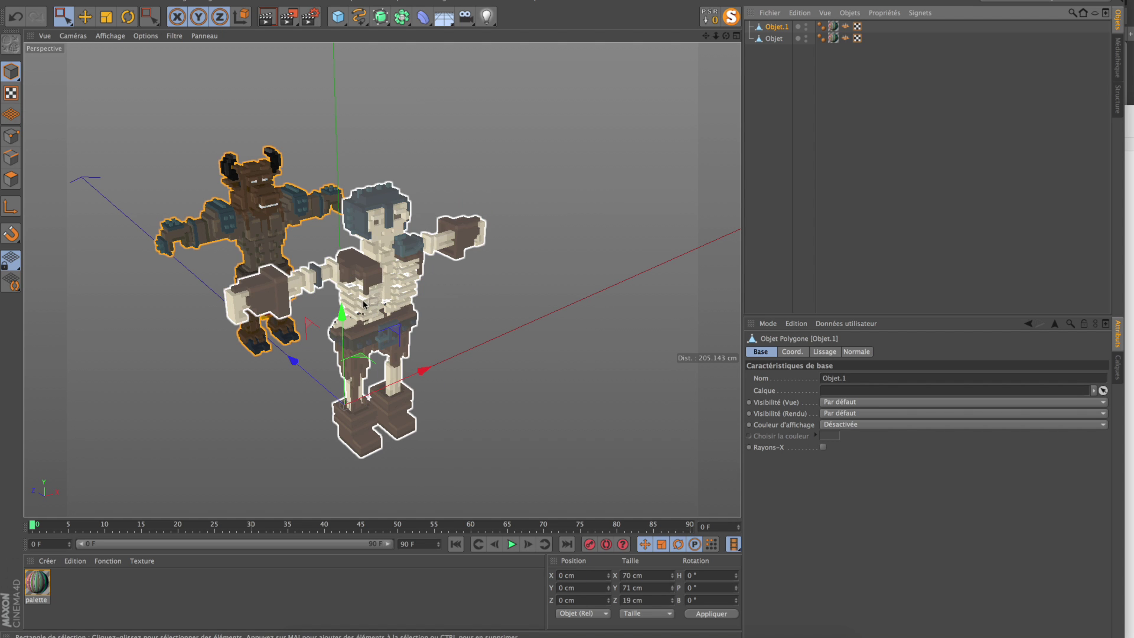
left_click_drag(353, 338, 364, 322)
key("super+z")
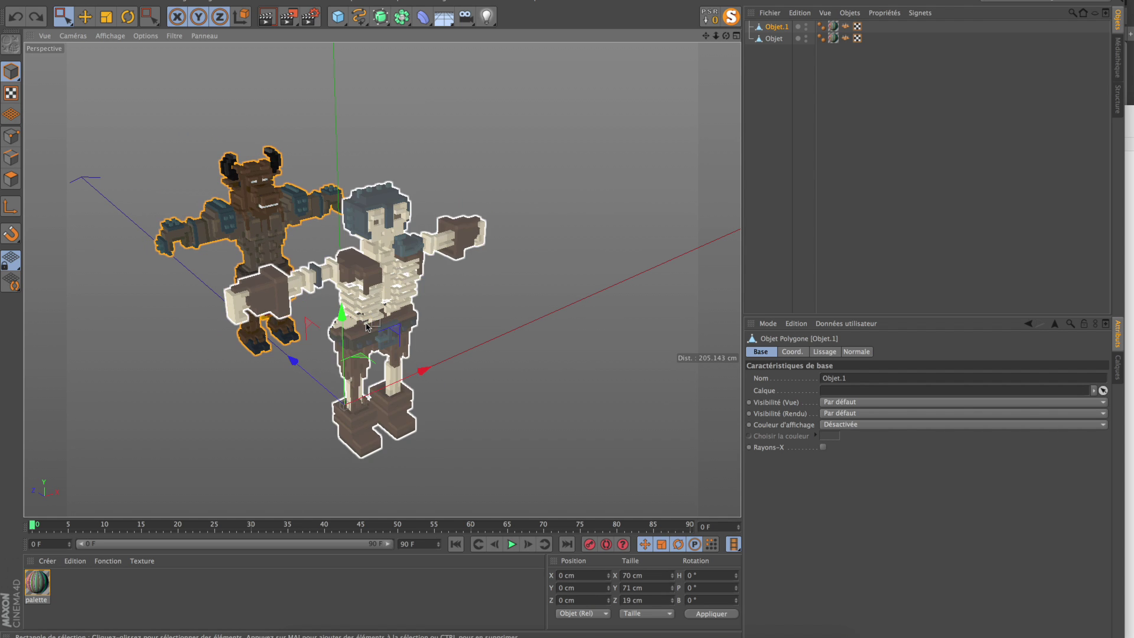
Move the minotaur's axis along Z to about 52 cm and the skeleton's axis to about -16 cm, each under its own feet
left_click_drag(243, 243, 338, 261, "alt")
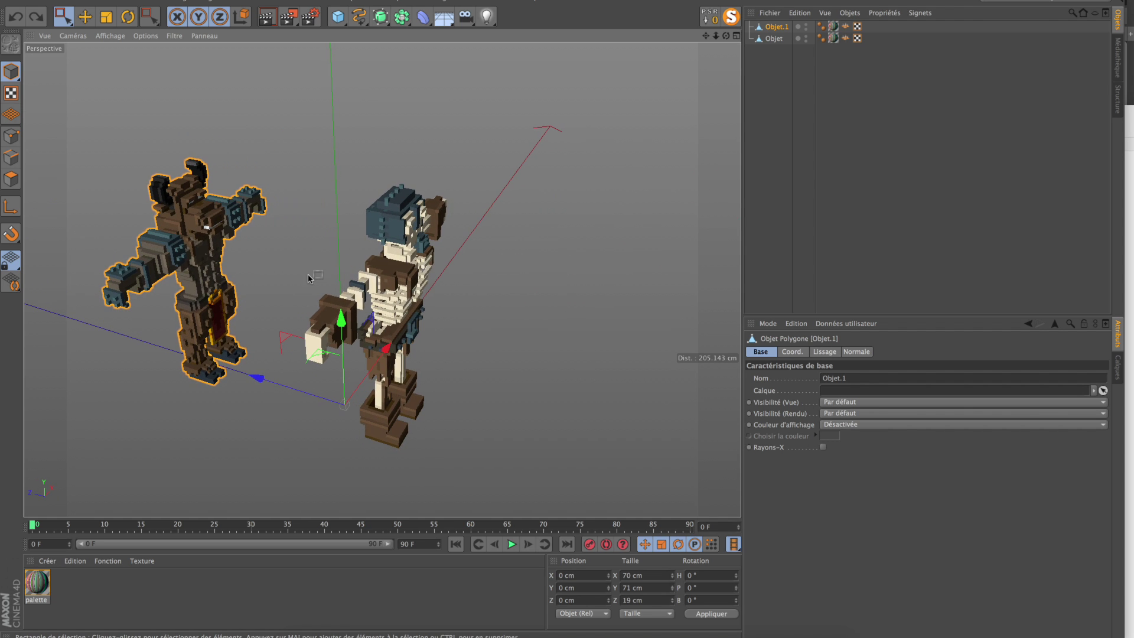
left_click(11, 206)
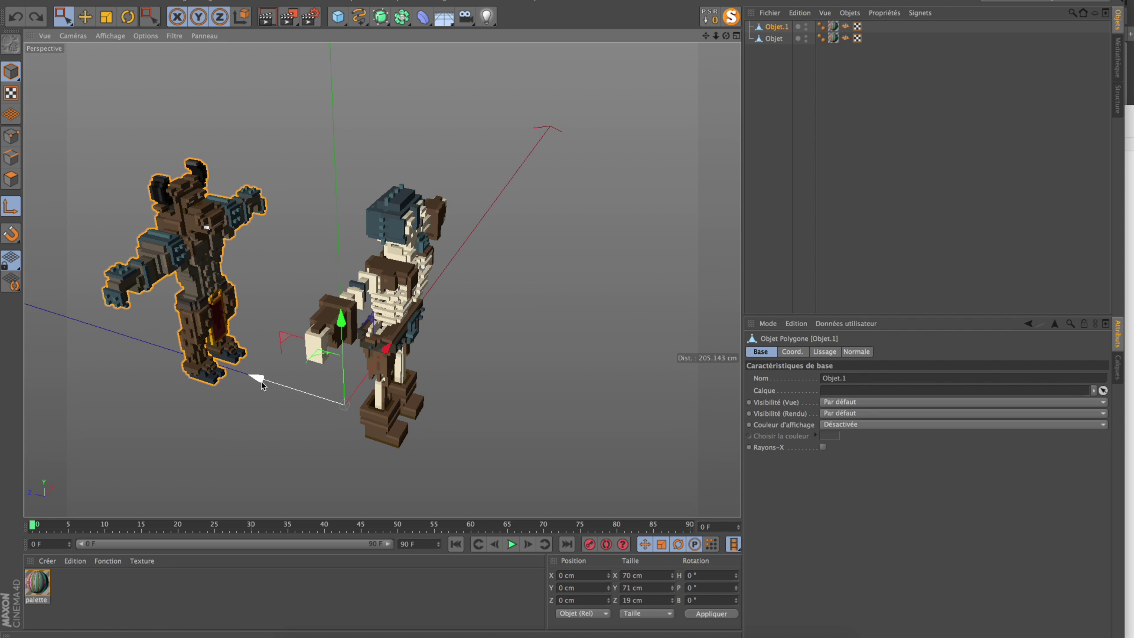
left_click_drag(257, 379, 136, 350)
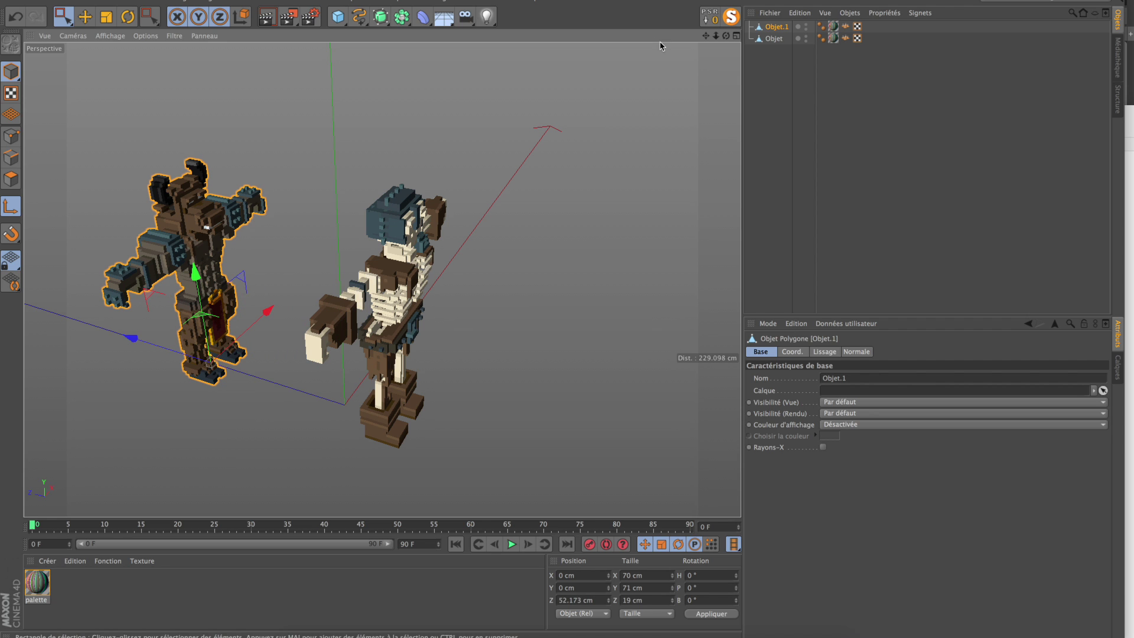
left_click(774, 39)
left_click_drag(266, 380, 455, 329)
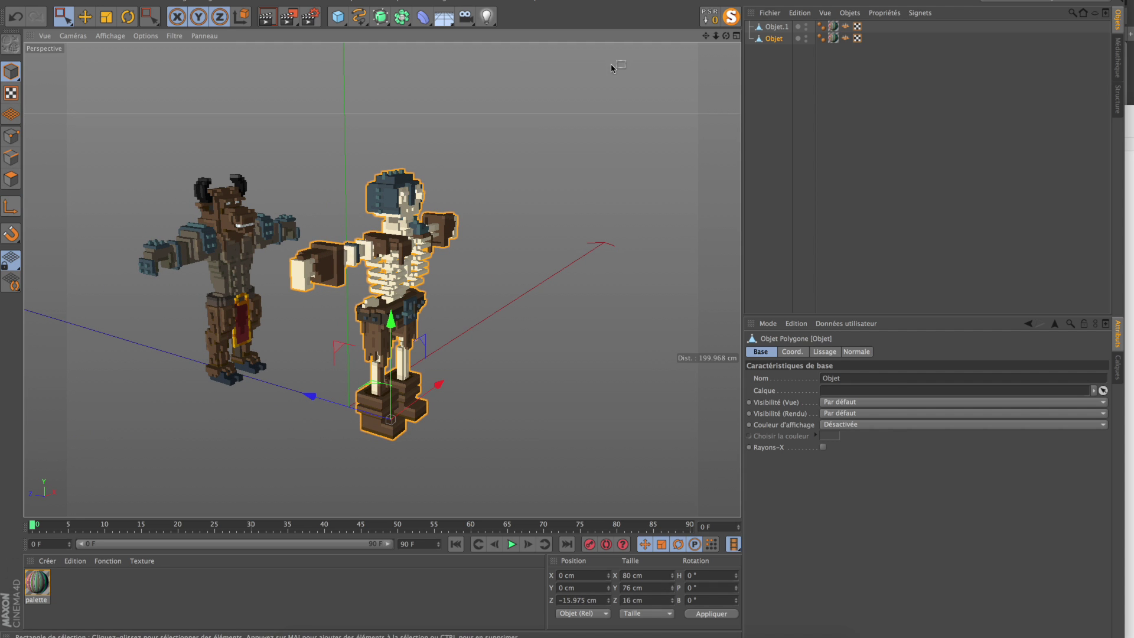
Reset the position of both character objects together so they sit at the world origin
left_click(777, 26, "ctrl")
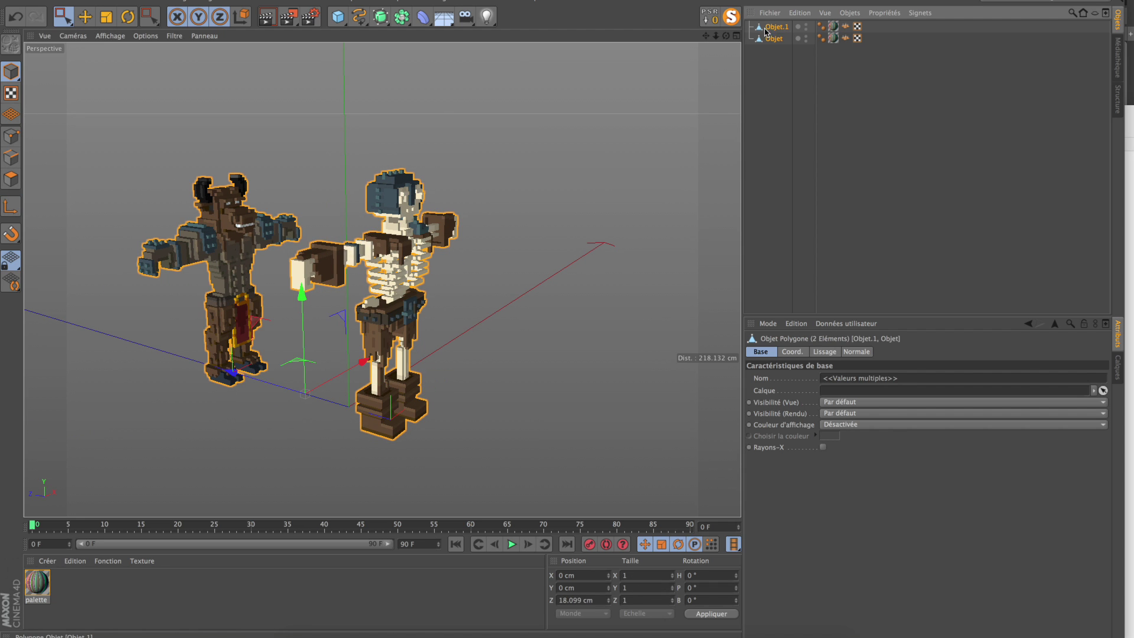
left_click(712, 23)
left_click_drag(360, 284, 276, 295, "alt")
Delete the minotaur object and export the remaining skeleton as character-skelly.fbx in the tuto1 folder, with textures included
left_click(784, 30)
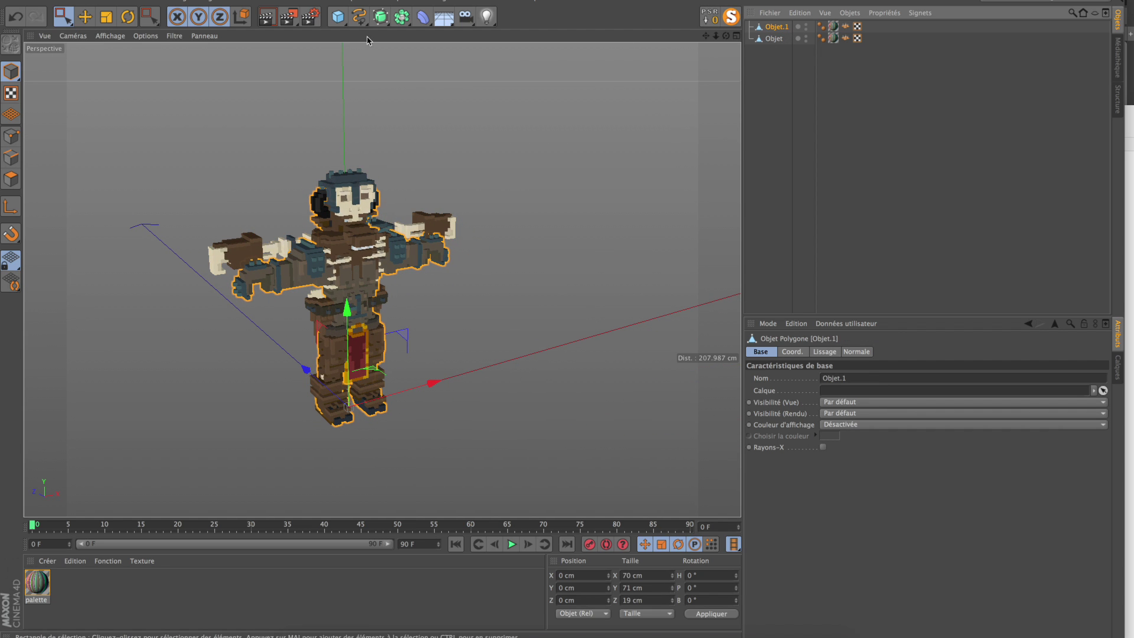
key("Delete")
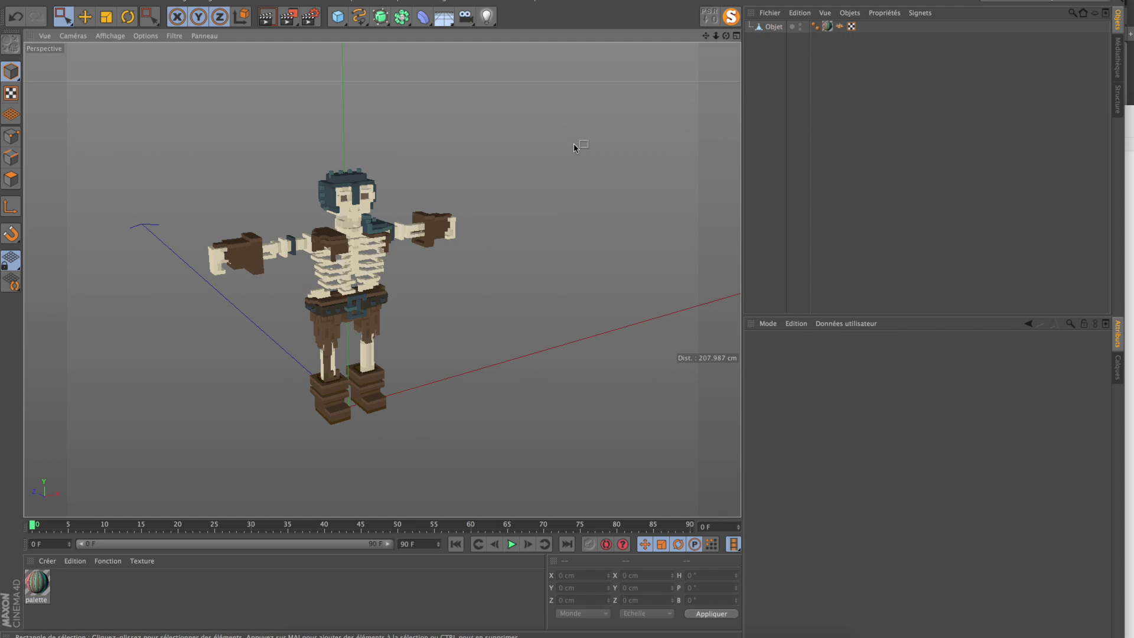
left_click(22, 3)
mouse_move(35, 194)
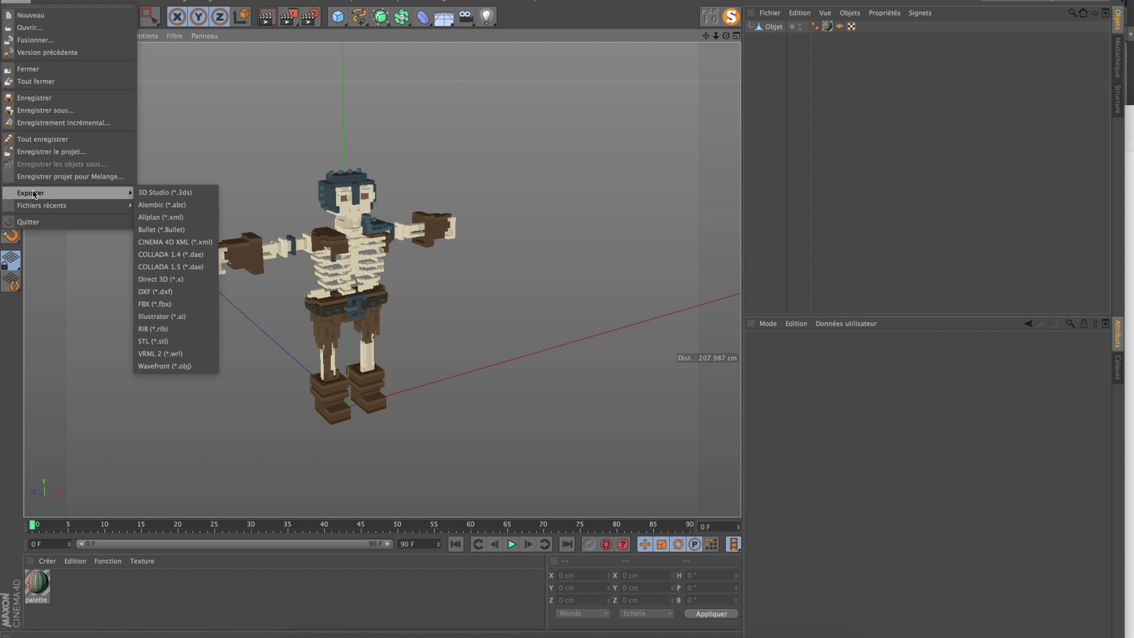
left_click(147, 306)
key("Left")
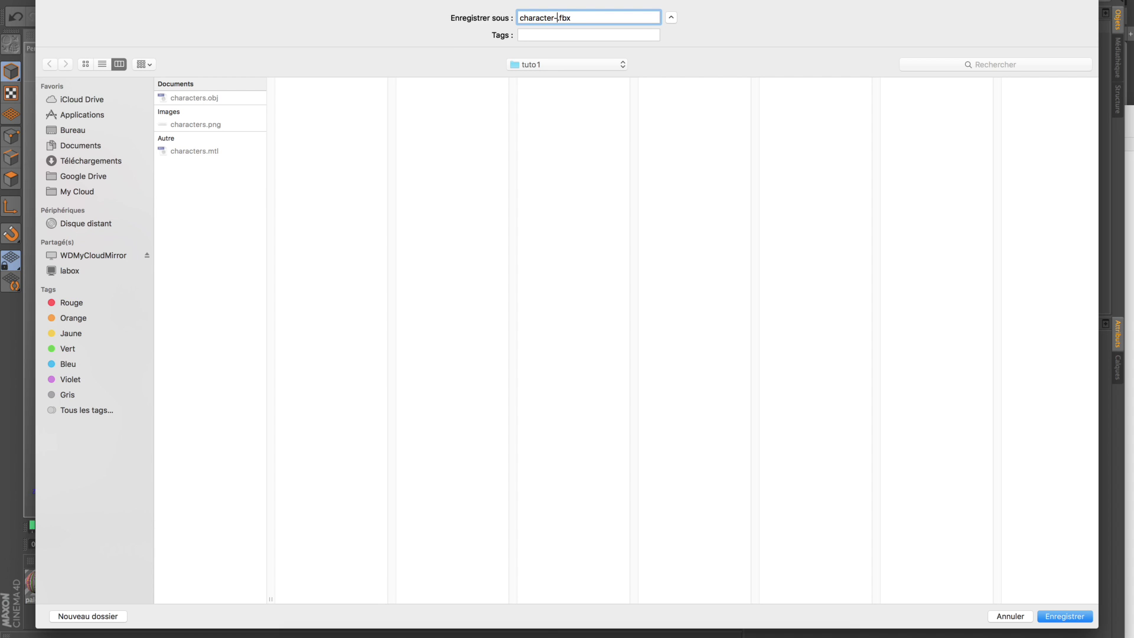
type("-skelly")
key("Return")
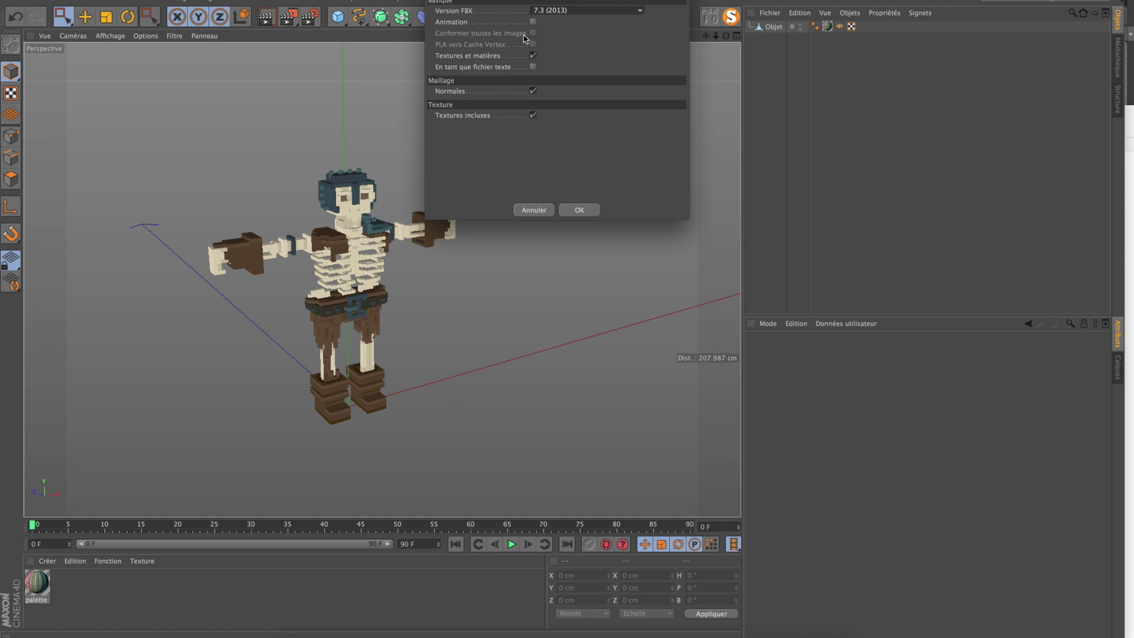
left_click(578, 210)
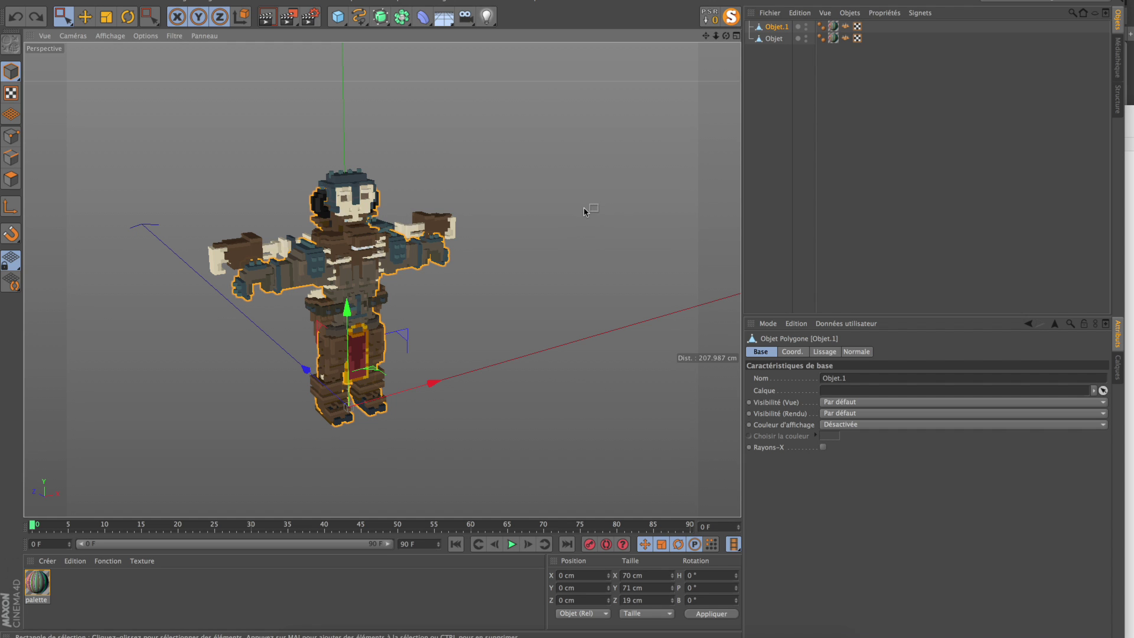
Delete the skeleton object instead and export the minotaur as character-minos.fbx in the tuto1 folder
left_click(773, 38)
key("Delete")
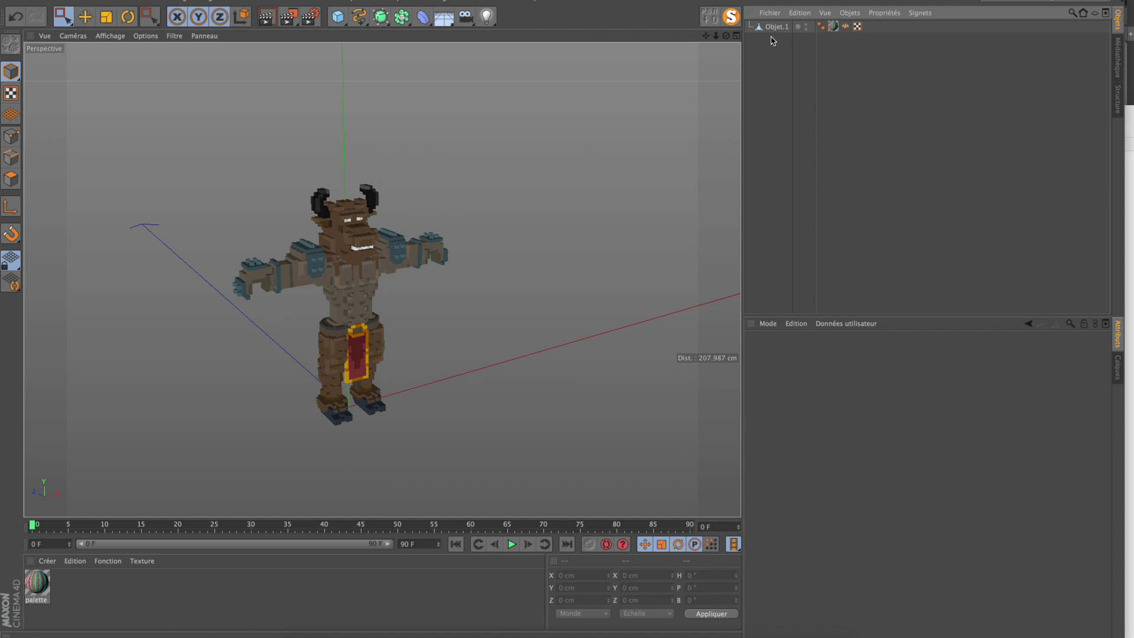
left_click(9, 2)
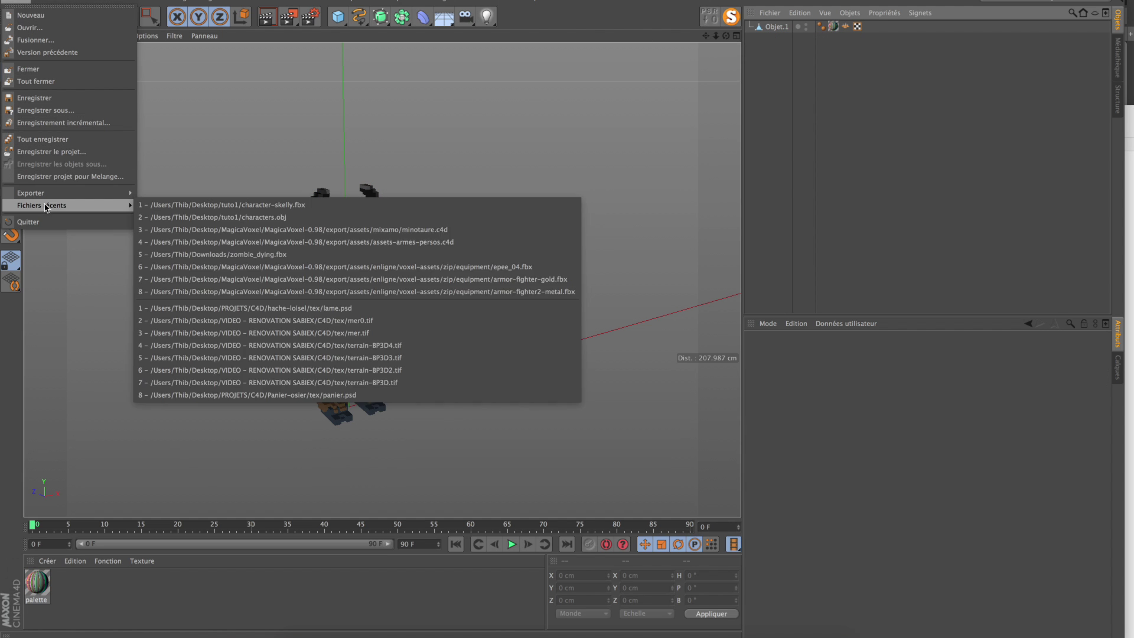
mouse_move(130, 198)
left_click(170, 305)
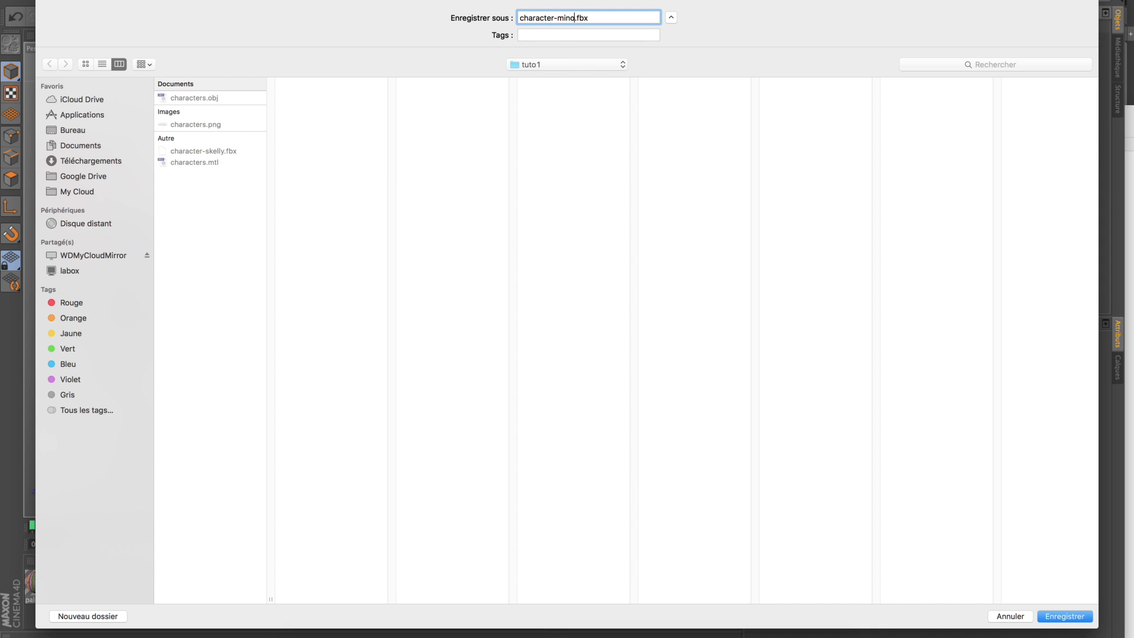
key("Return")
left_click(574, 211)
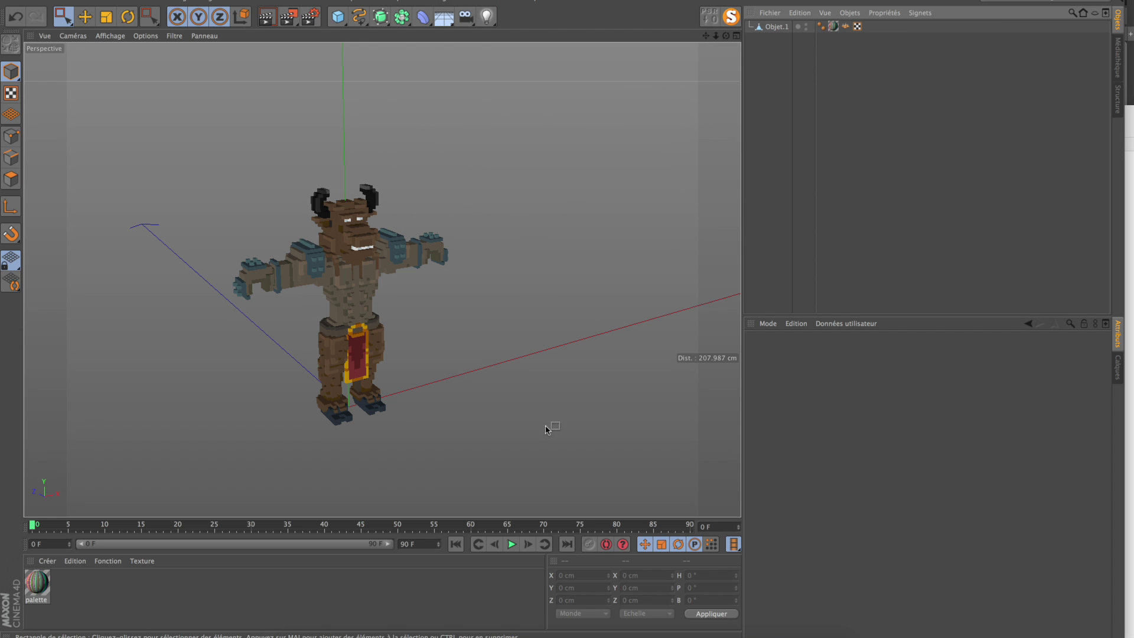
Switch to the Mixamo website in the browser and upload character-minos.fbx from the desktop's tuto1 folder
left_click(565, 636)
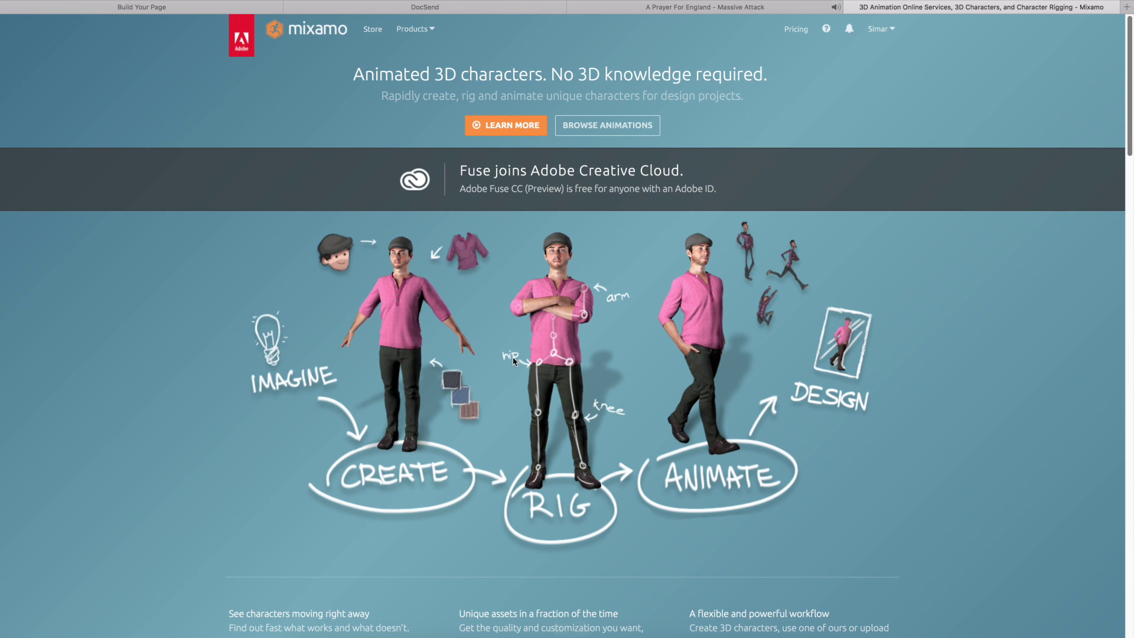
left_click(600, 128)
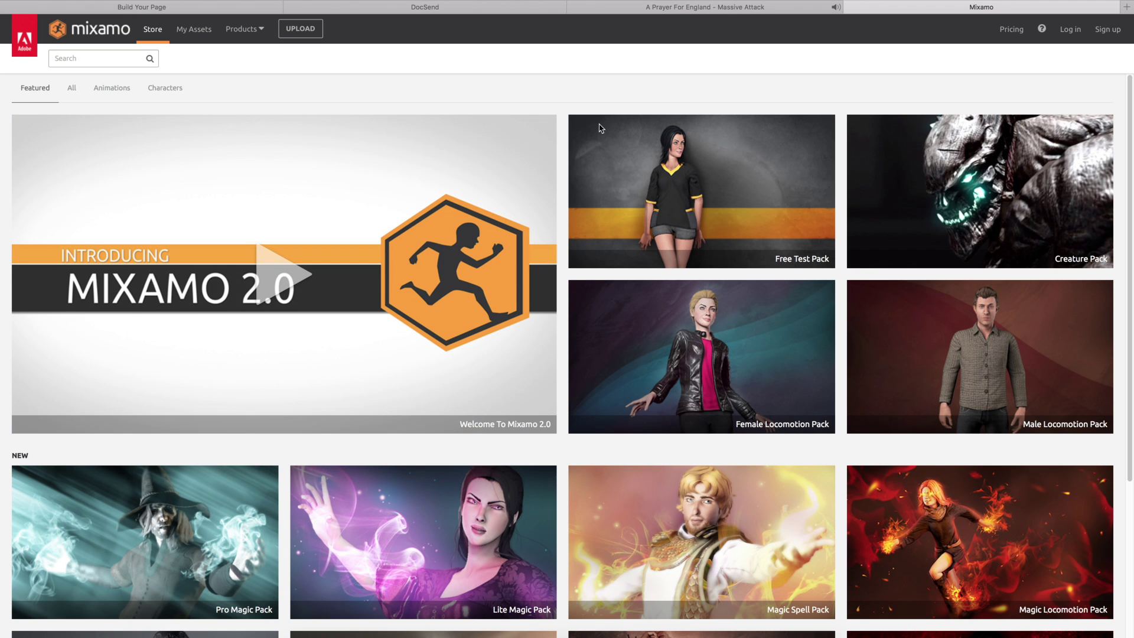
left_click(301, 28)
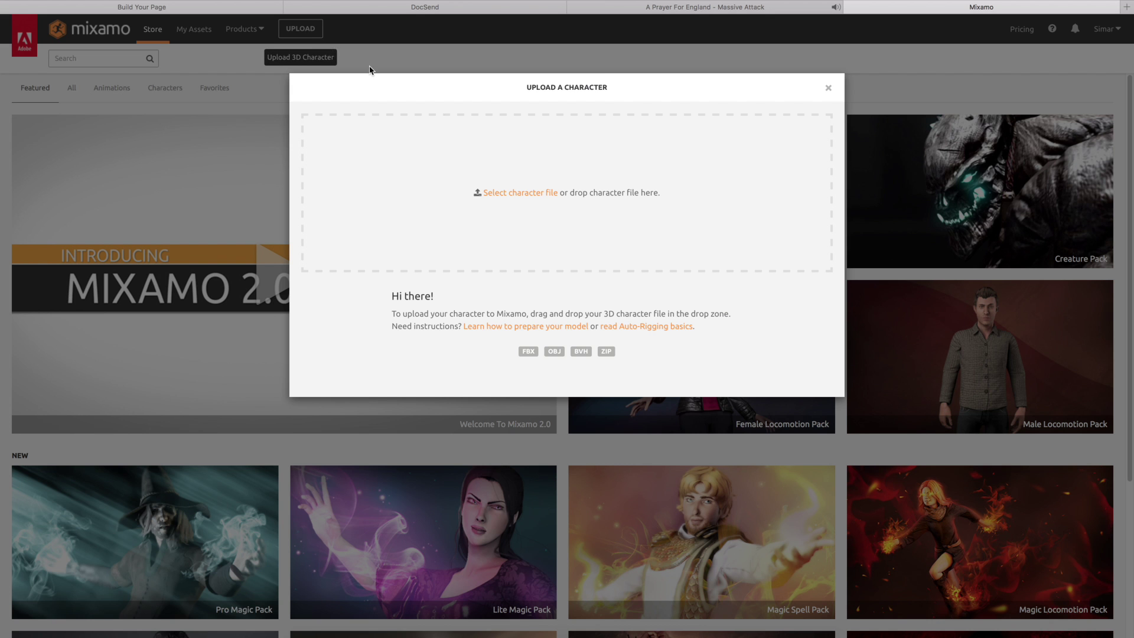
left_click(526, 194)
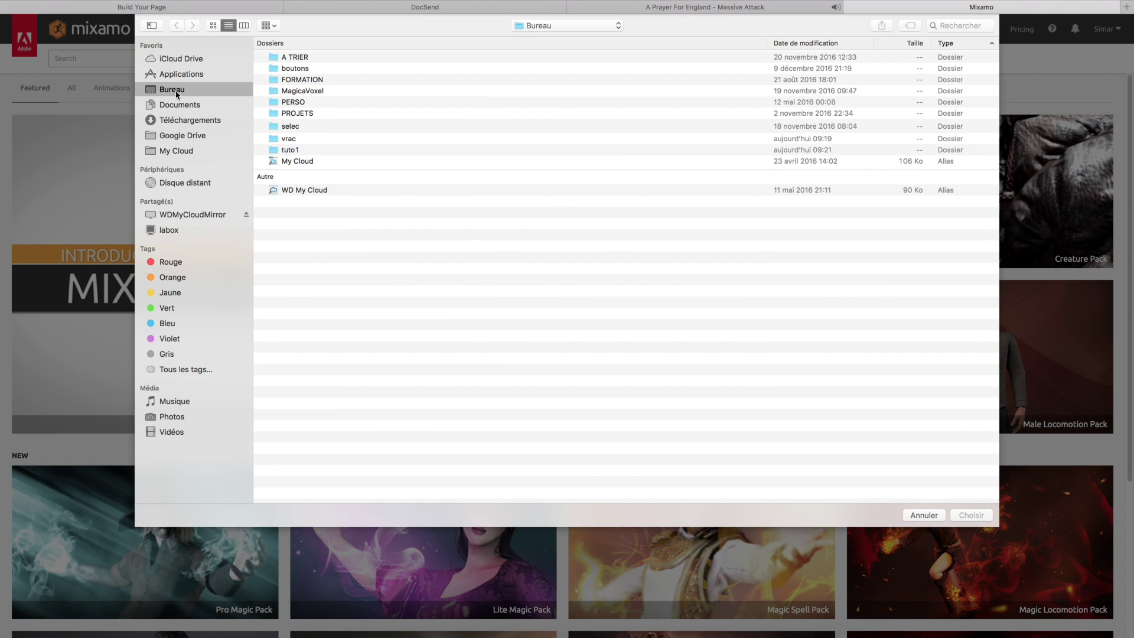
left_click(286, 151)
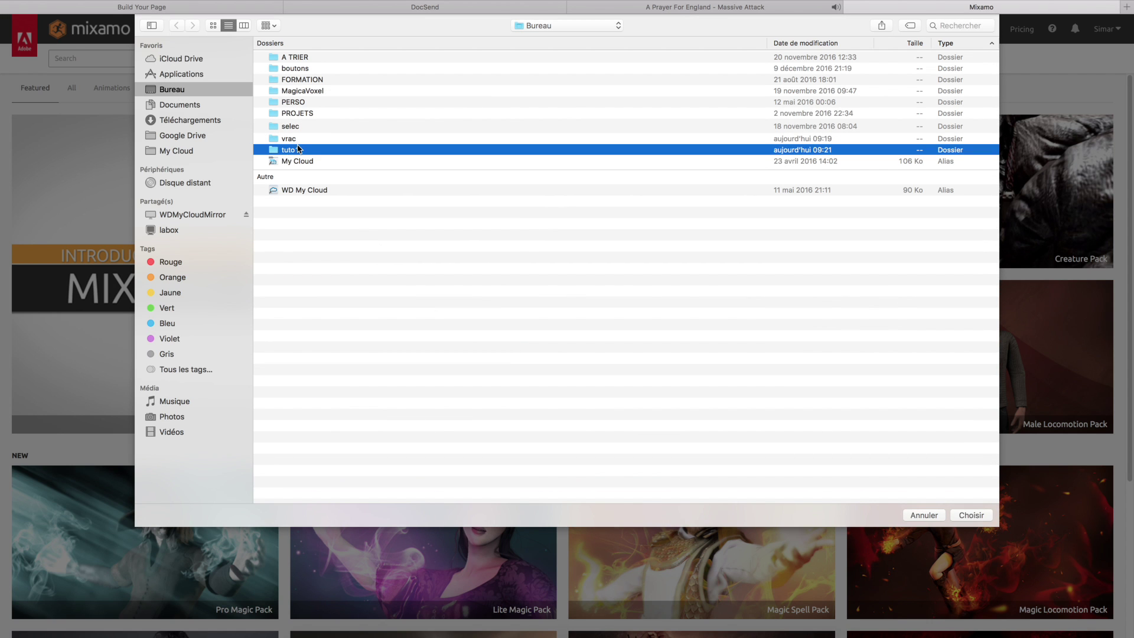
double_click(298, 149)
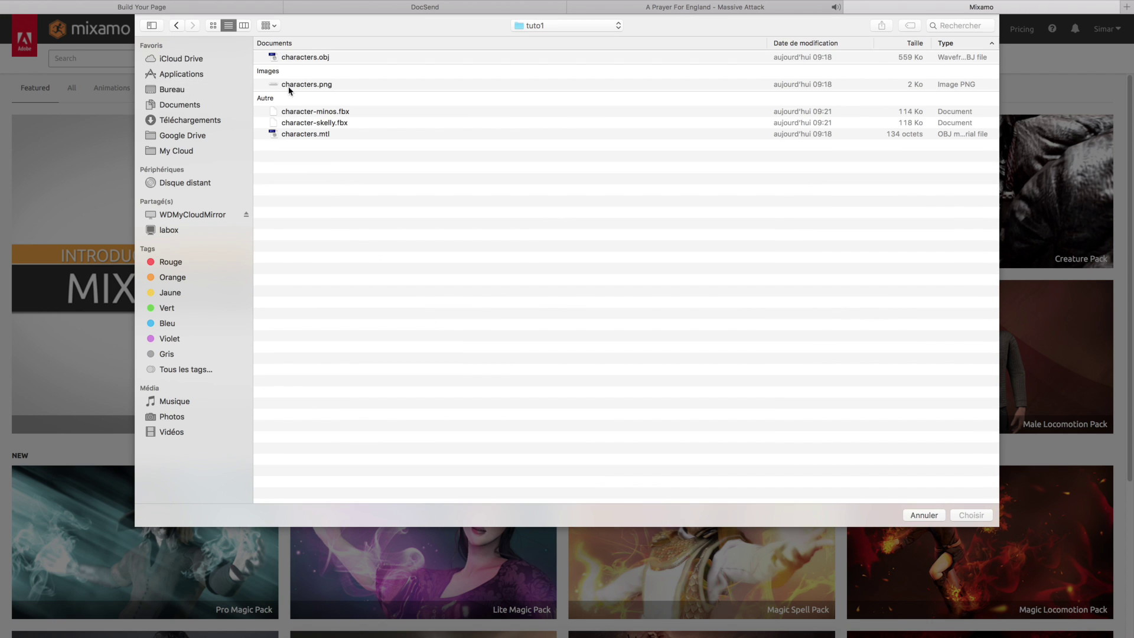
double_click(313, 113)
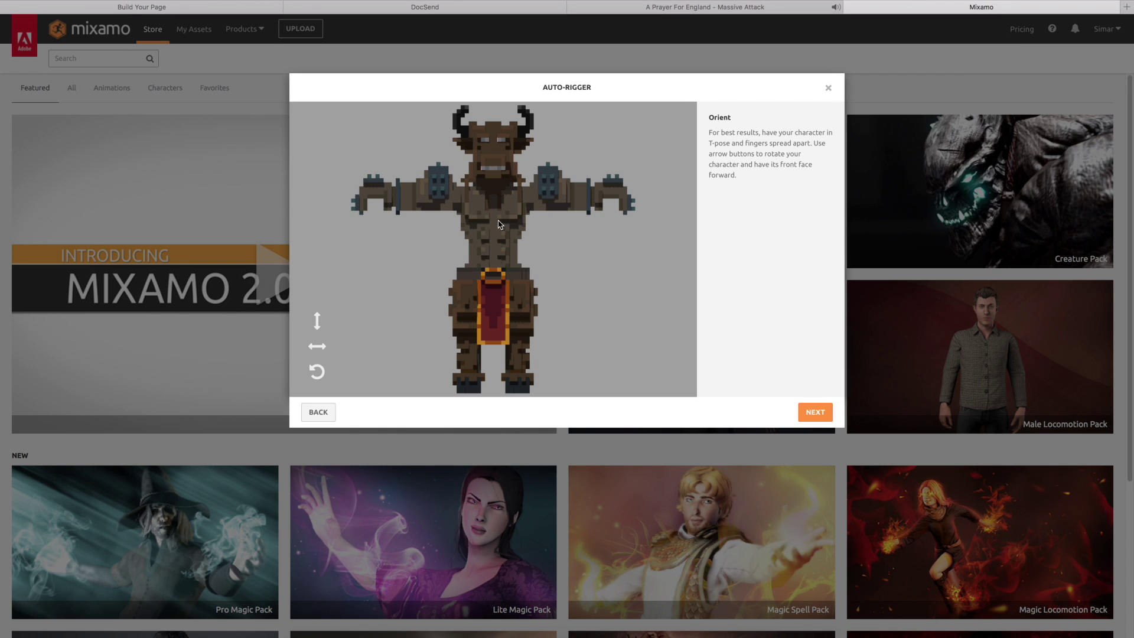
Accept the minotaur's orientation and auto-rig it with symmetric chin, wrist, elbow, knee and groin markers and the Standard Skeleton (65)
left_click(817, 420)
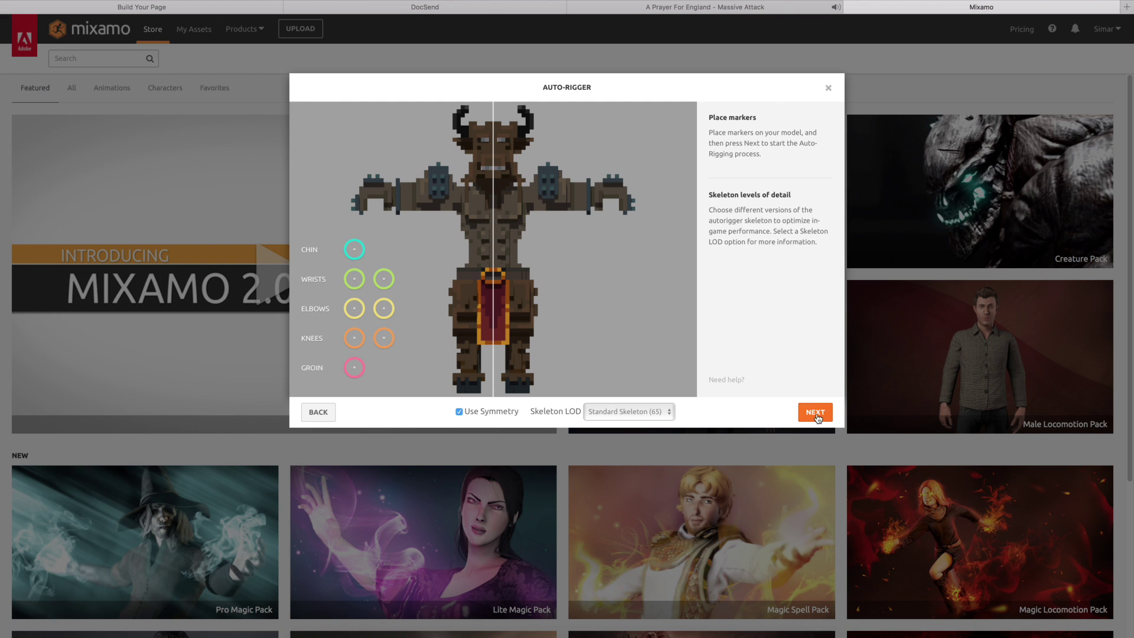
mouse_move(348, 255)
left_mouse_down()
mouse_move(475, 163)
mouse_move(488, 170)
left_mouse_up()
left_click_drag(356, 281, 387, 193)
mouse_move(357, 313)
left_mouse_down()
mouse_move(421, 195)
mouse_move(389, 197)
left_mouse_up()
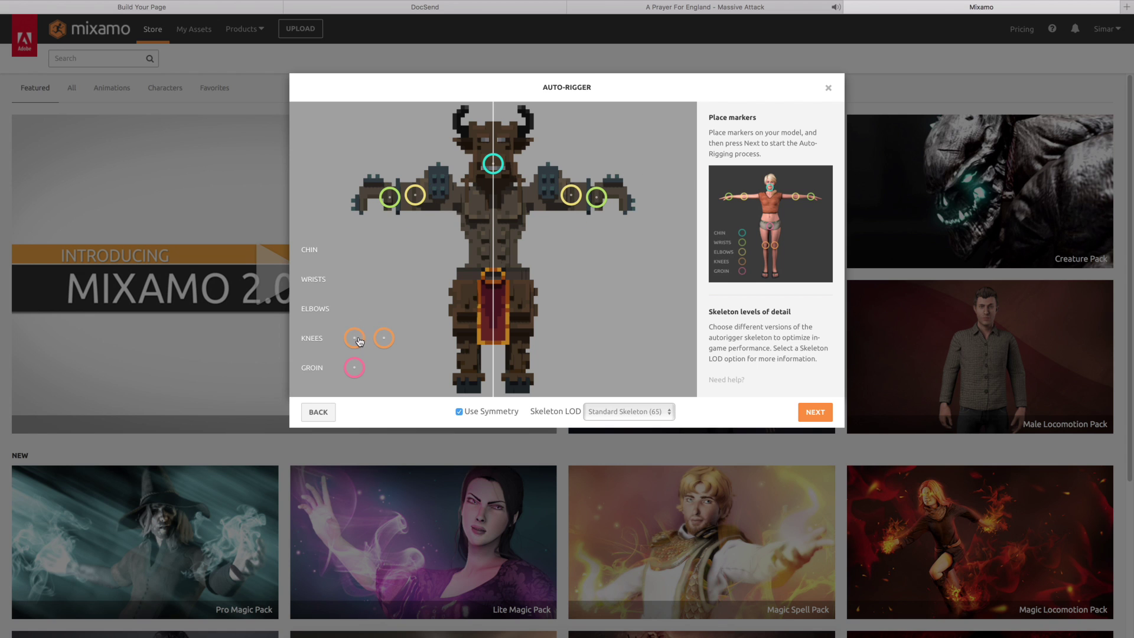
left_click_drag(355, 338, 467, 340)
left_click_drag(360, 370, 494, 278)
left_click(808, 414)
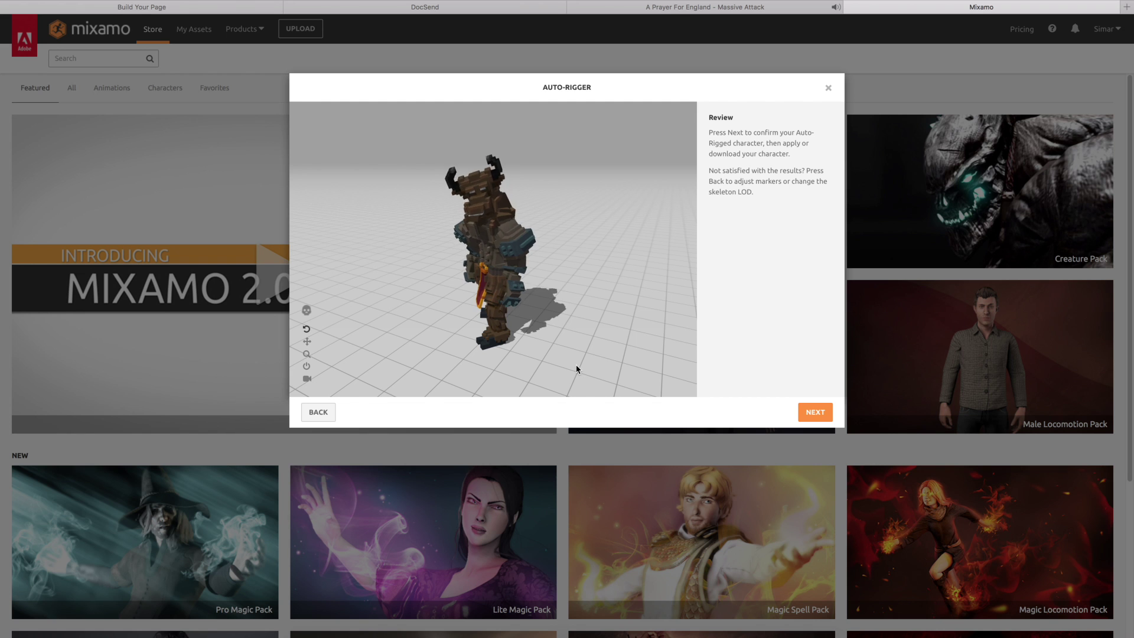
Review the auto-rigged minotaur from another angle, confirm the rig and continue to animating it
left_click_drag(576, 363, 467, 339)
left_click(815, 412)
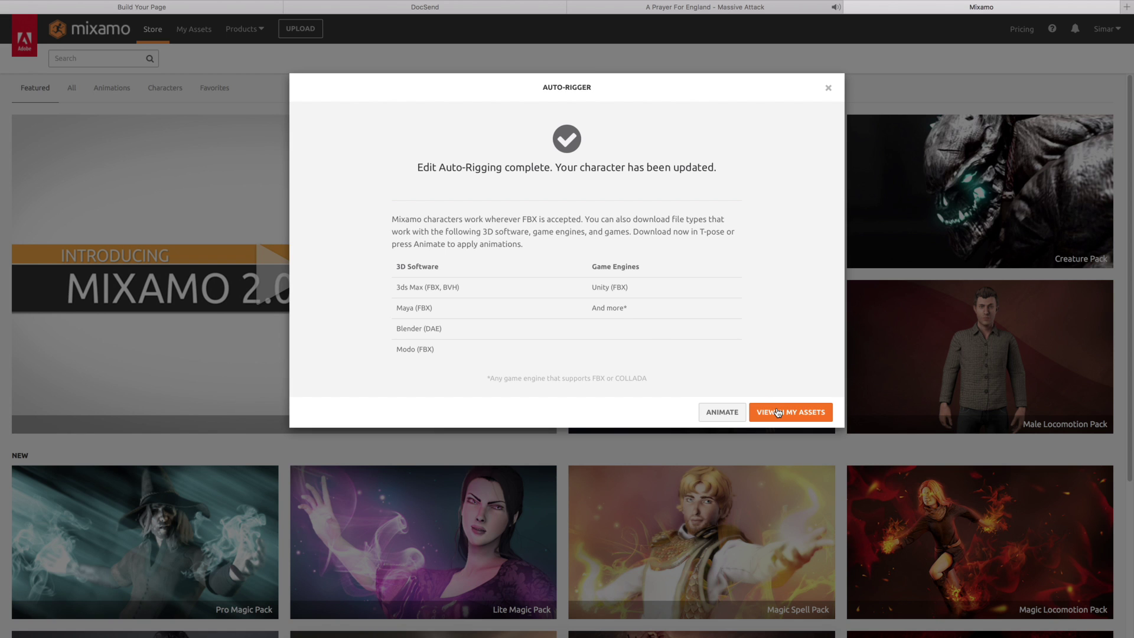
left_click(722, 413)
Browse the animation library and apply the Smash animation to the minotaur
scroll(569, 164, "down", 4)
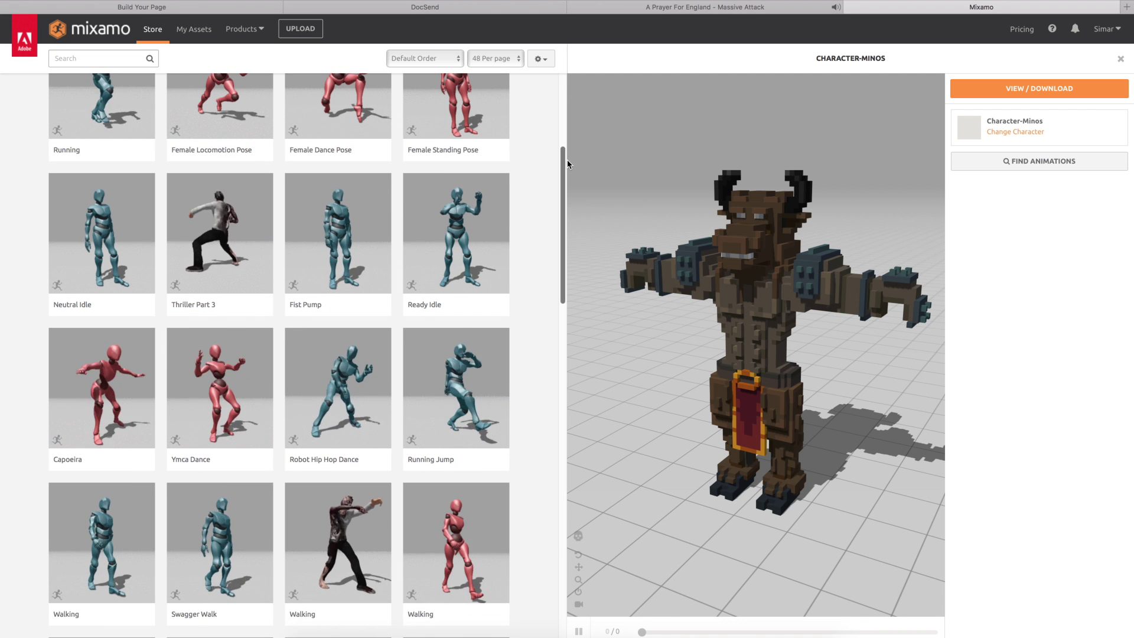
left_click_drag(568, 159, 571, 187)
scroll(572, 191, "down", 7)
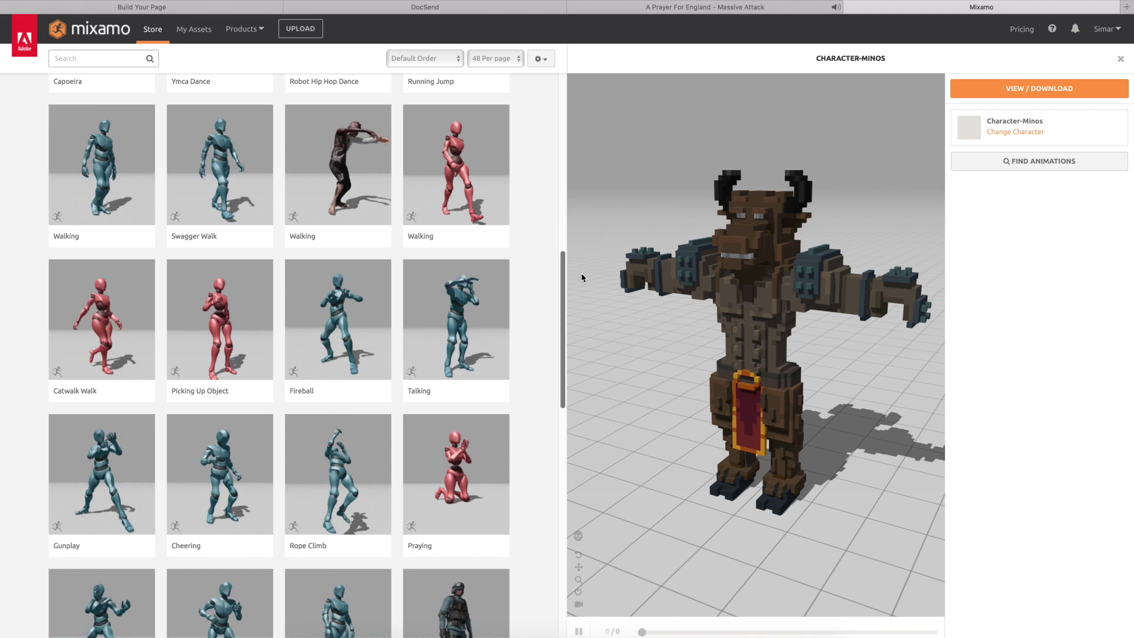
scroll(582, 291, "down", 1)
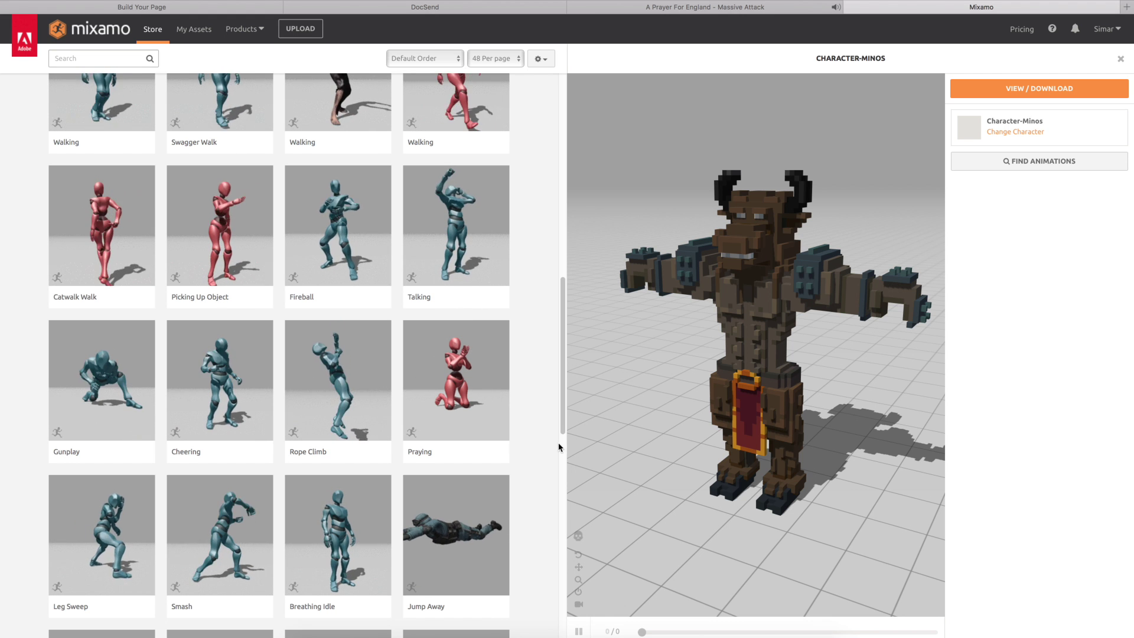
left_click(218, 529)
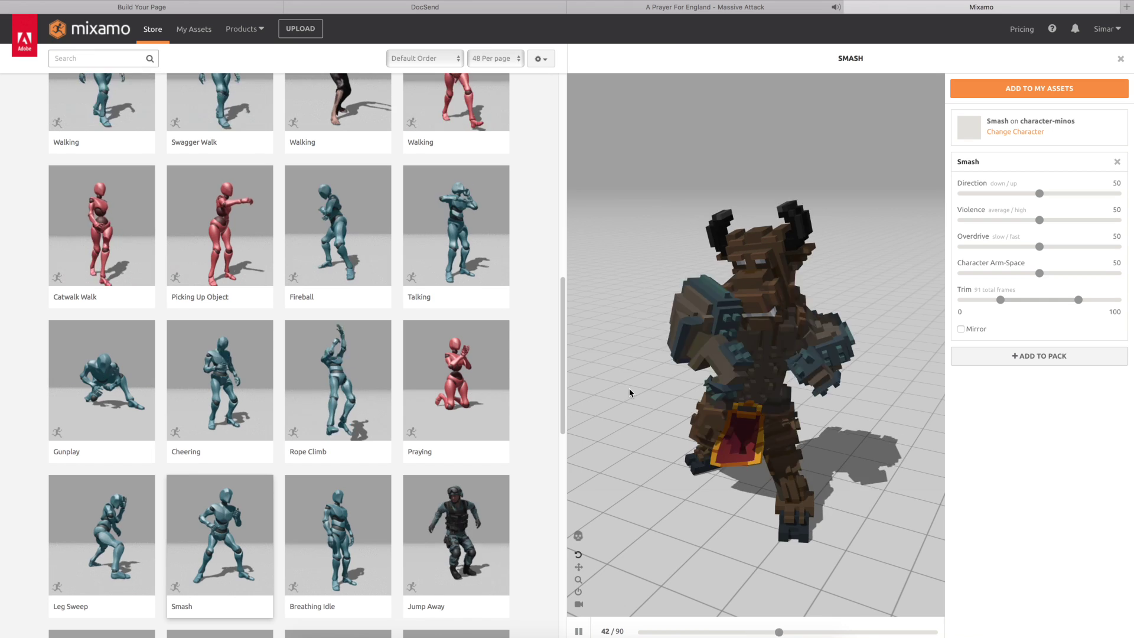
Check the Smash preview from another angle, set Character Arm-Space to 74 and add the animation to the owned assets
left_click_drag(635, 385, 681, 375)
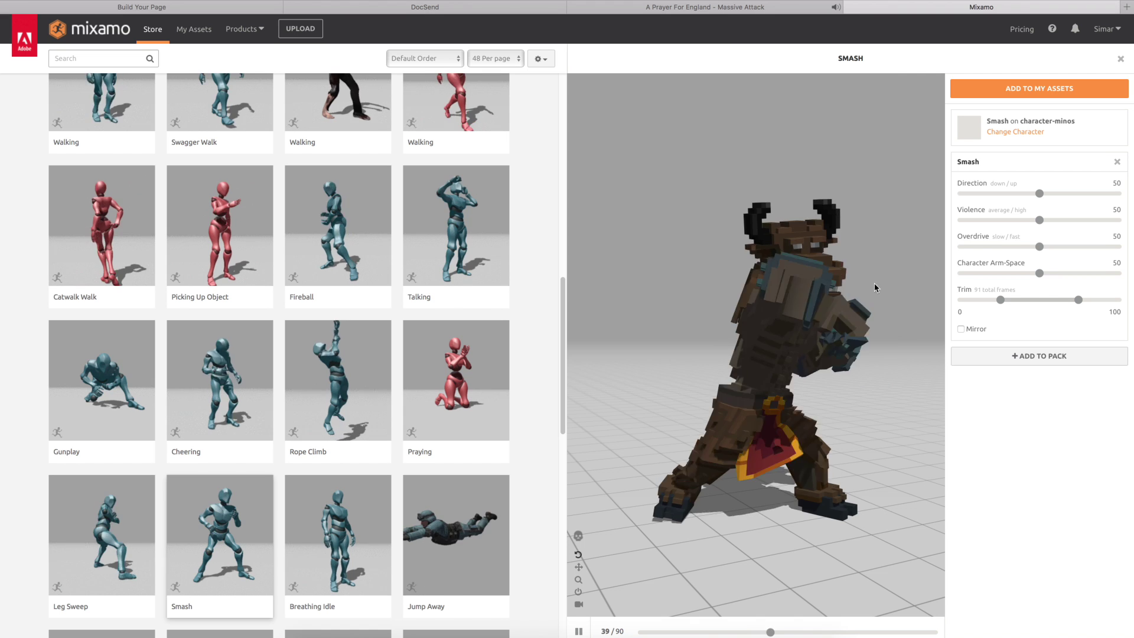
left_click_drag(1041, 273, 1078, 278)
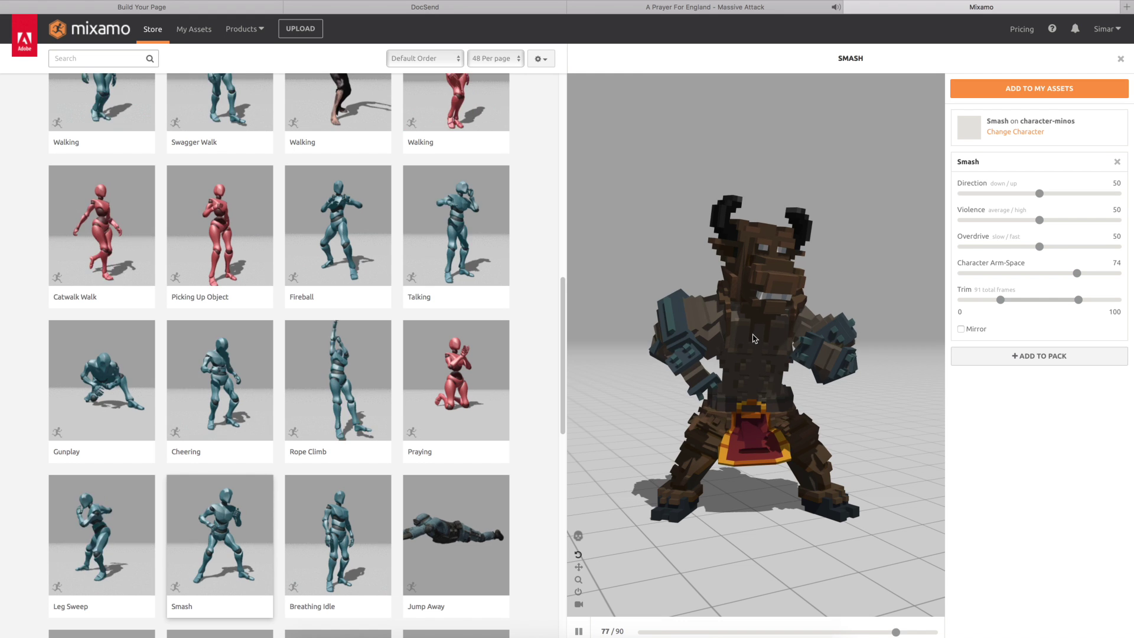
left_click(1039, 89)
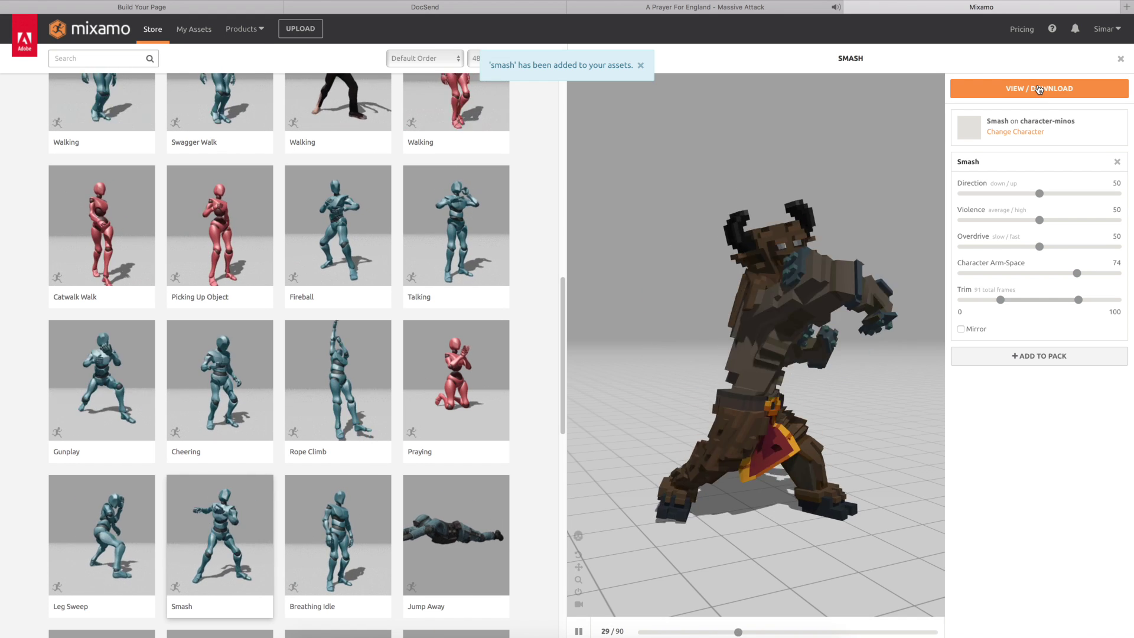
Queue the minotaur's Smash animation as FBX with skin at 30 fps without keyframe reduction, and download the Standing Melee Attack 360 High animation
left_click(1038, 88)
left_click(89, 229)
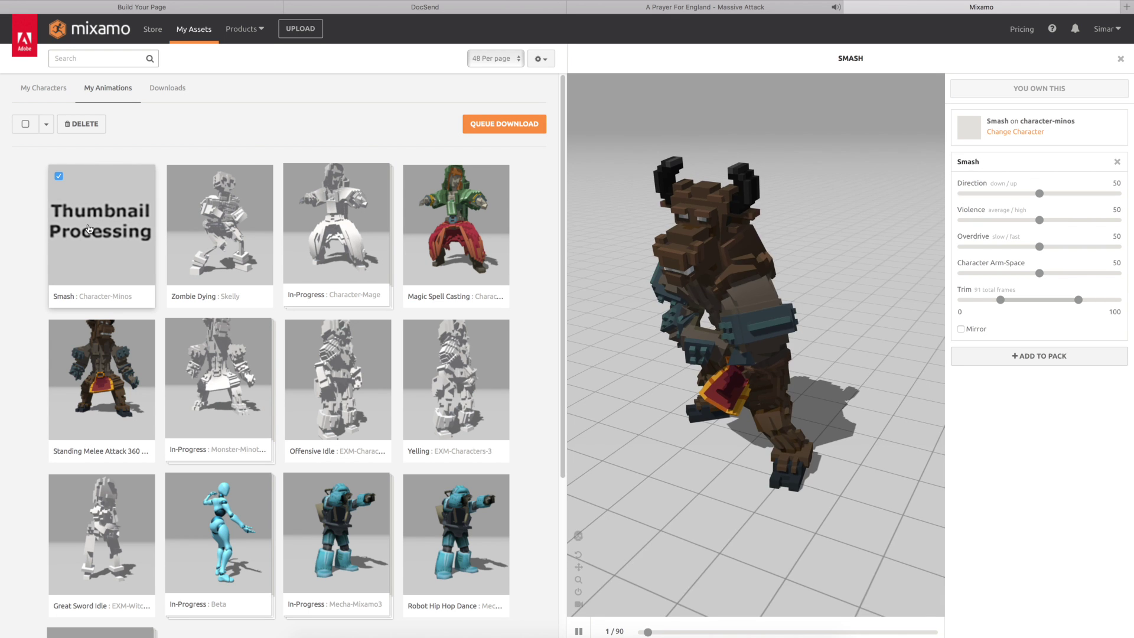
left_click(495, 126)
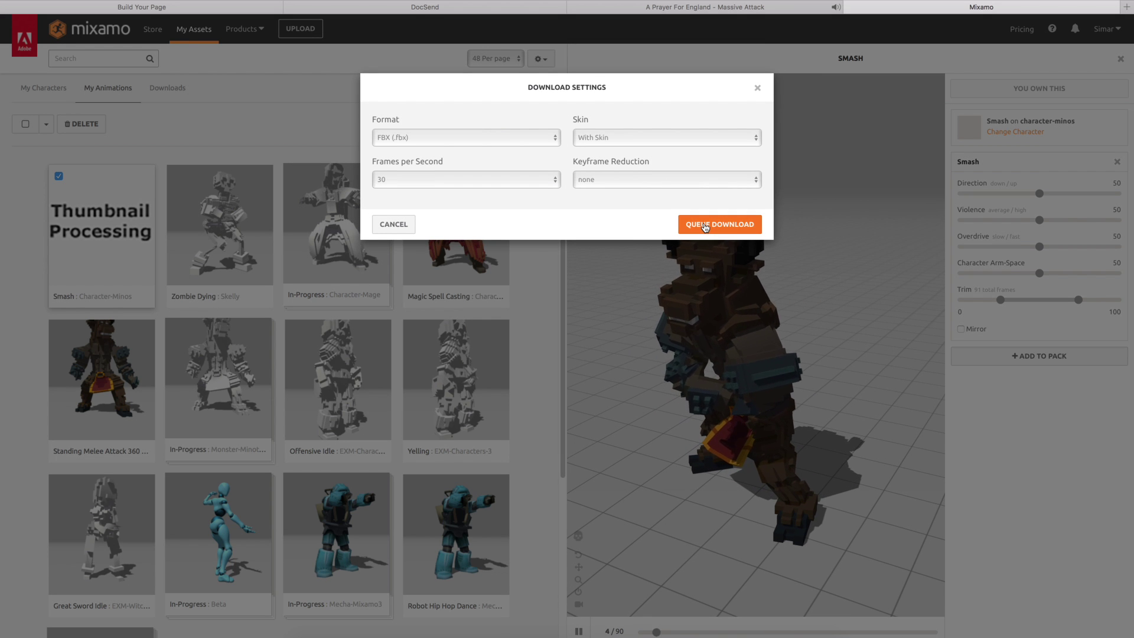
left_click(720, 224)
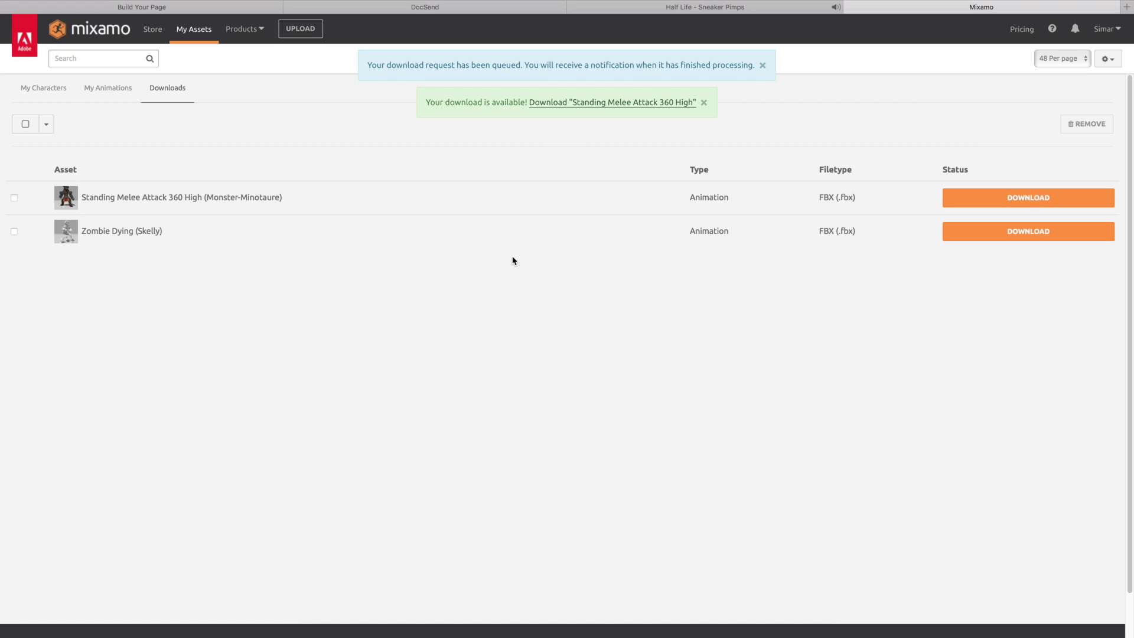
left_click(1043, 196)
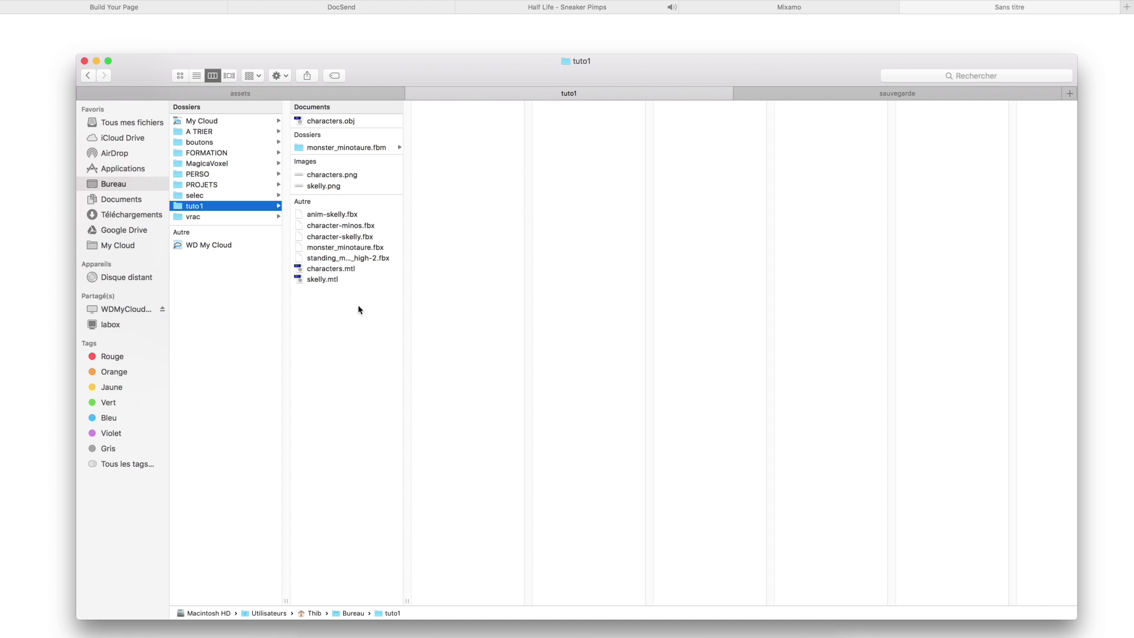
Rename the downloaded minotaur animation to anim-minos.fbx in the tuto1 folder and import it into CINEMA 4D with the mixamo.com take
left_click(344, 262)
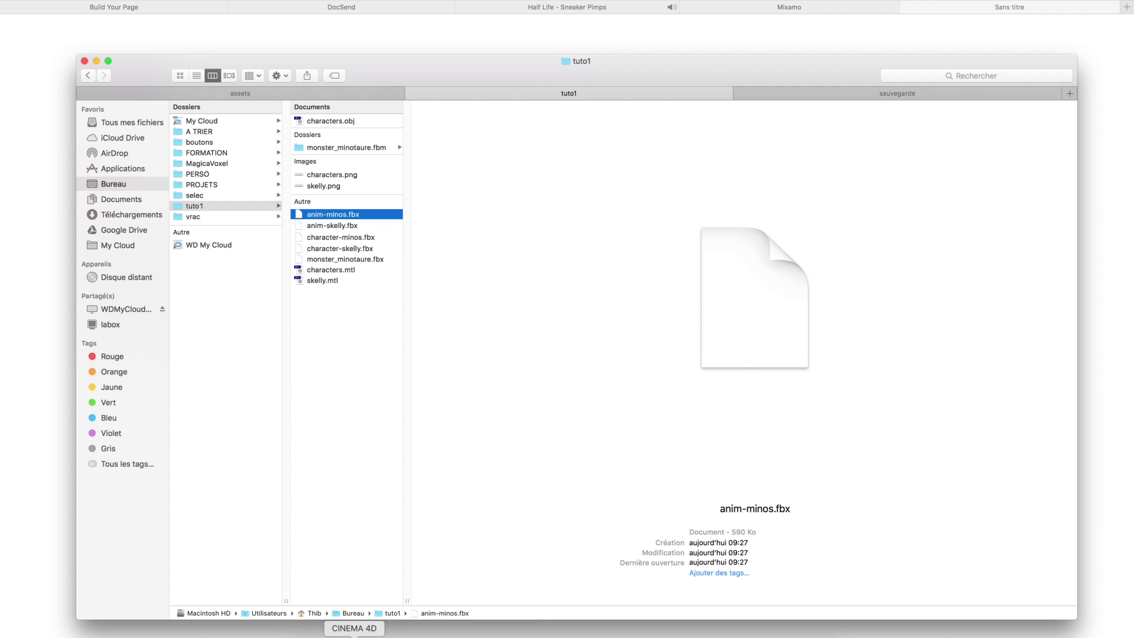
left_click(354, 637)
left_click(309, 637)
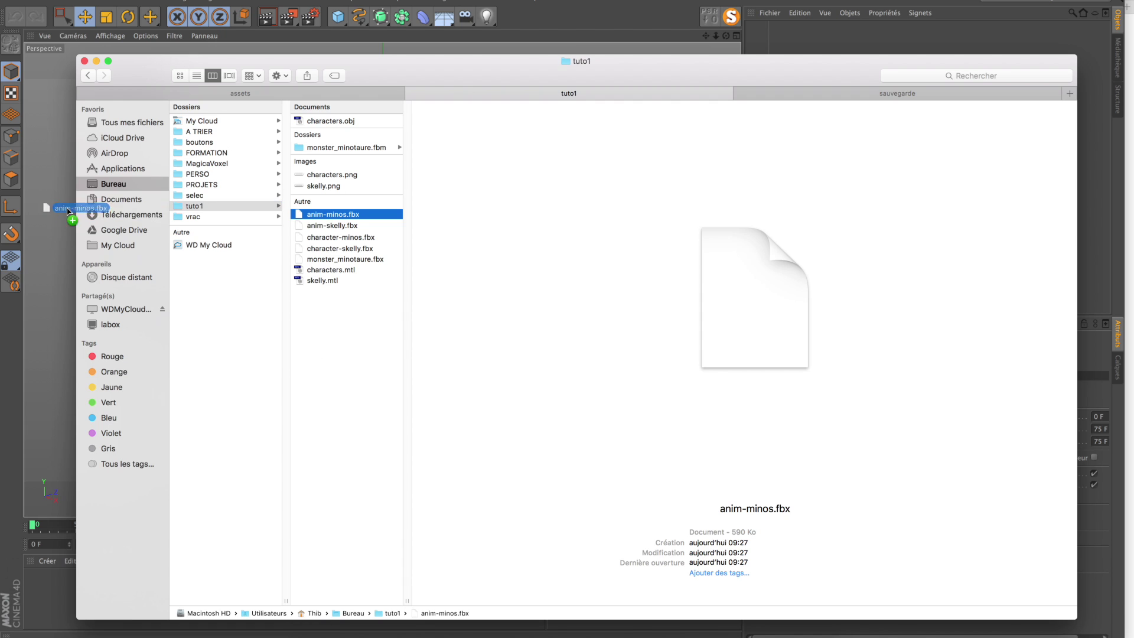
left_click_drag(68, 210, 58, 200)
left_click(154, 307)
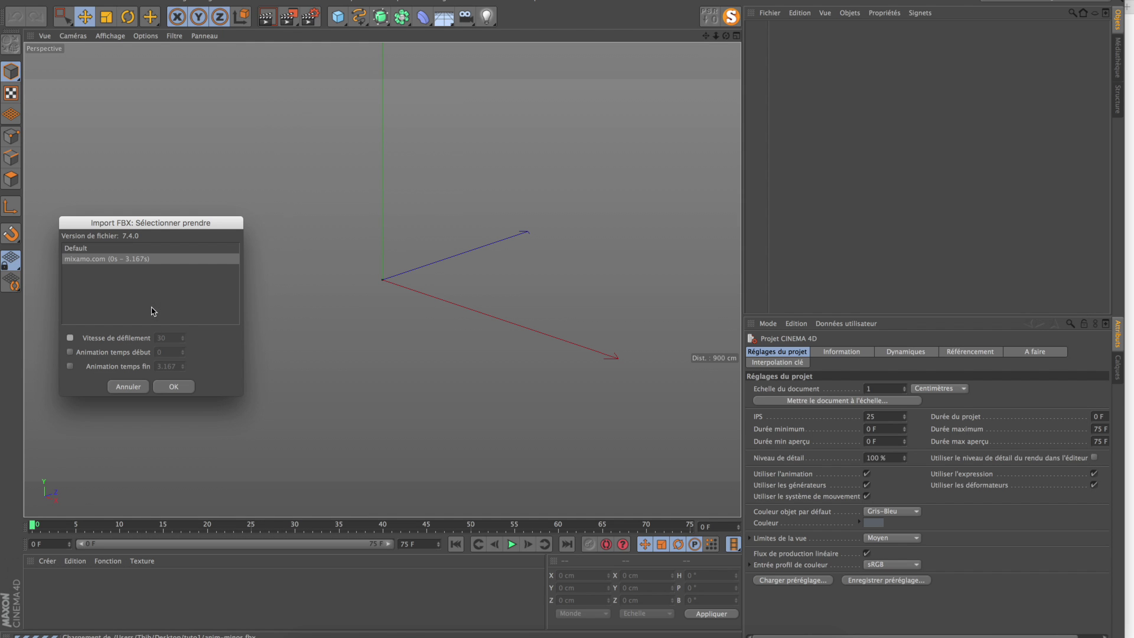
left_click(173, 387)
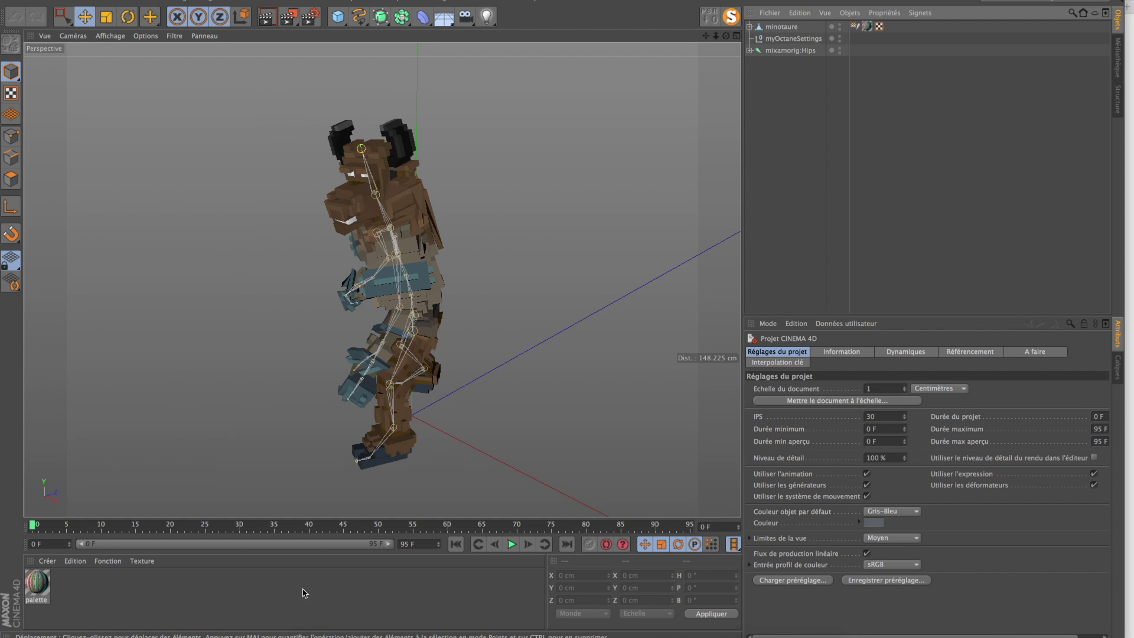
Import anim-skelly.fbx from the tuto1 folder into CINEMA 4D with the default FBX settings and the mixamo.com take
left_click(311, 636)
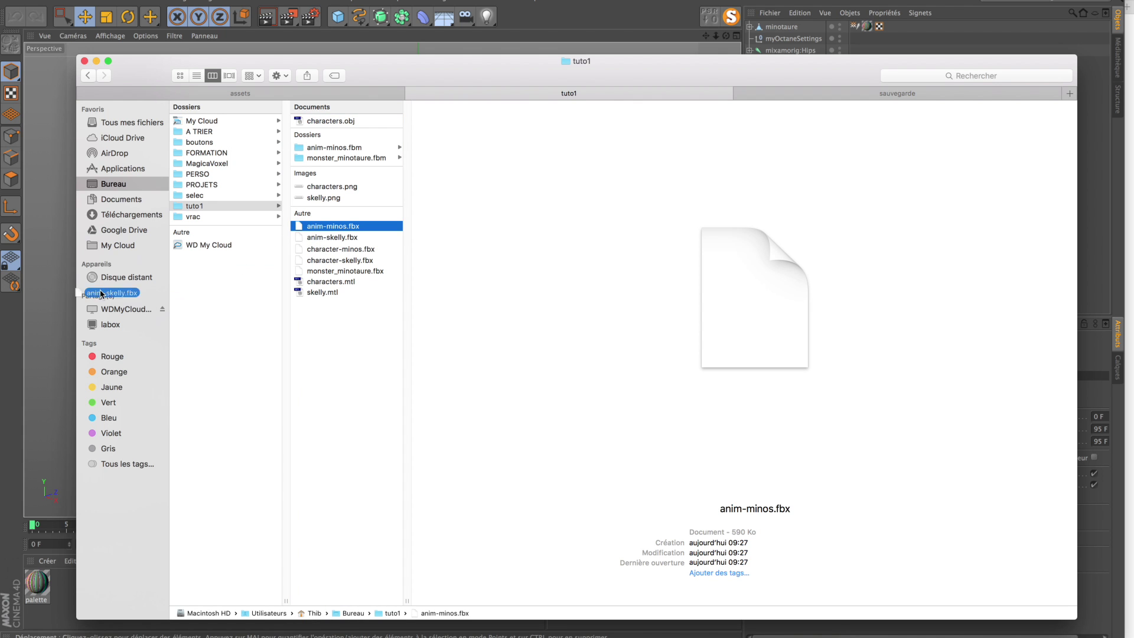
left_click_drag(100, 293, 316, 262)
left_click_drag(53, 214, 55, 214)
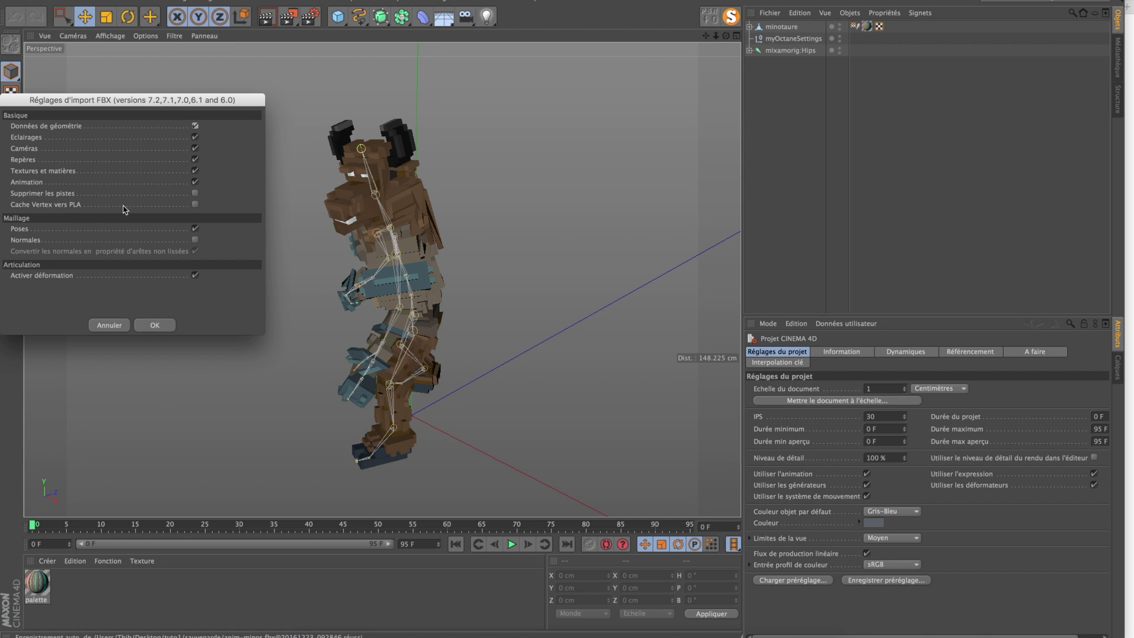
left_click(158, 324)
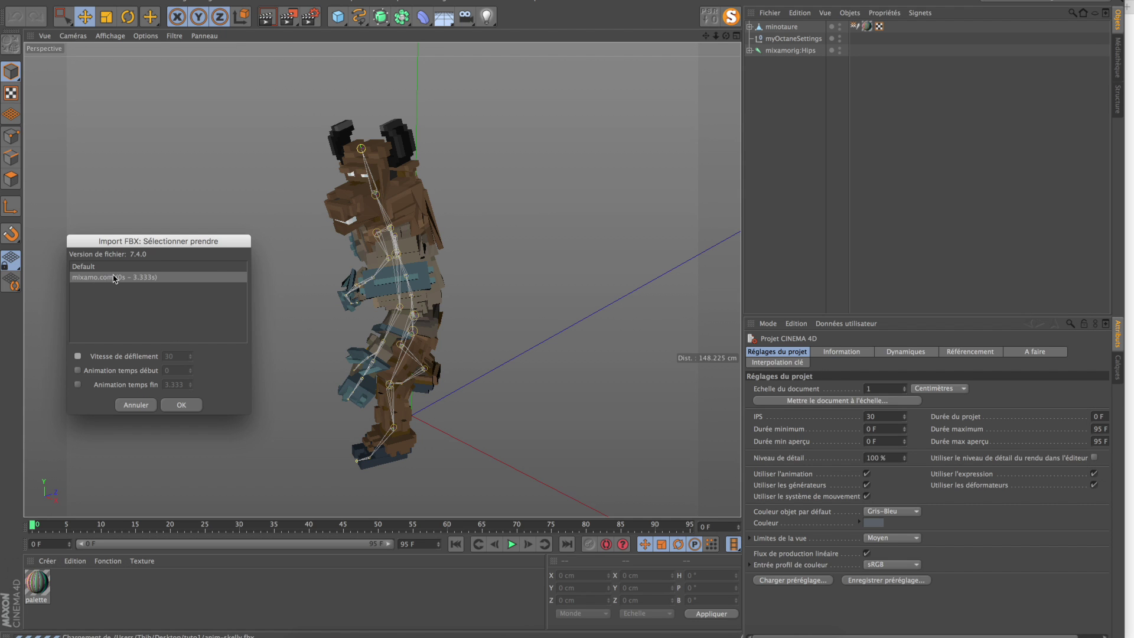
left_click(181, 404)
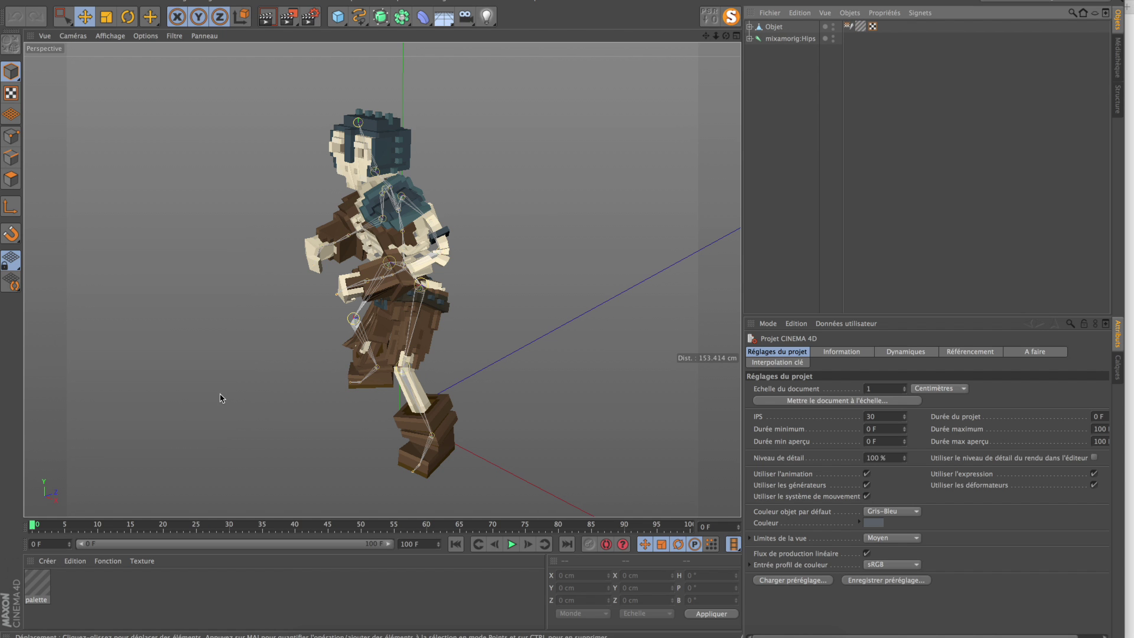
Play back the skeleton's animation, and switch to the anim-minos.fbx document to play back the minotaur's animation
left_click(512, 550)
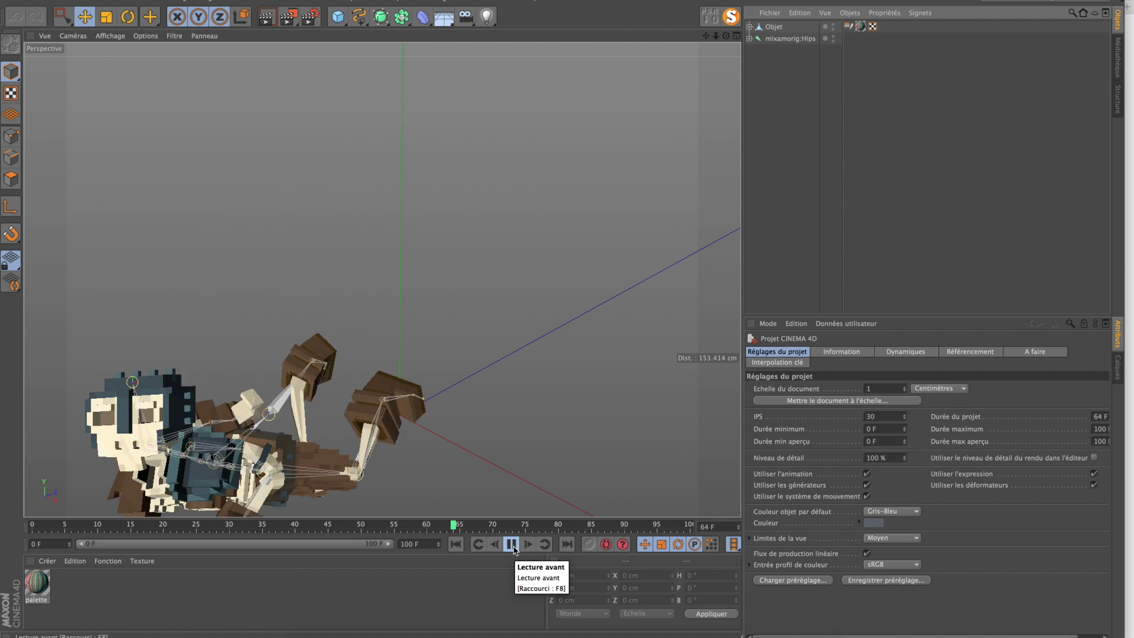
left_click(512, 545)
left_click(549, 4)
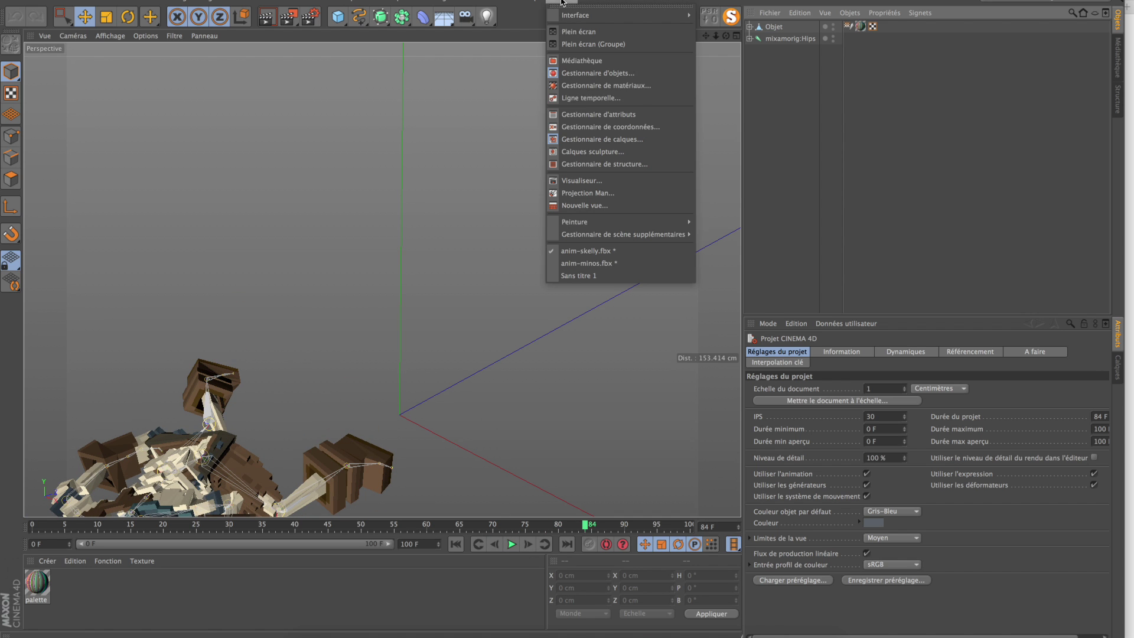
left_click(599, 266)
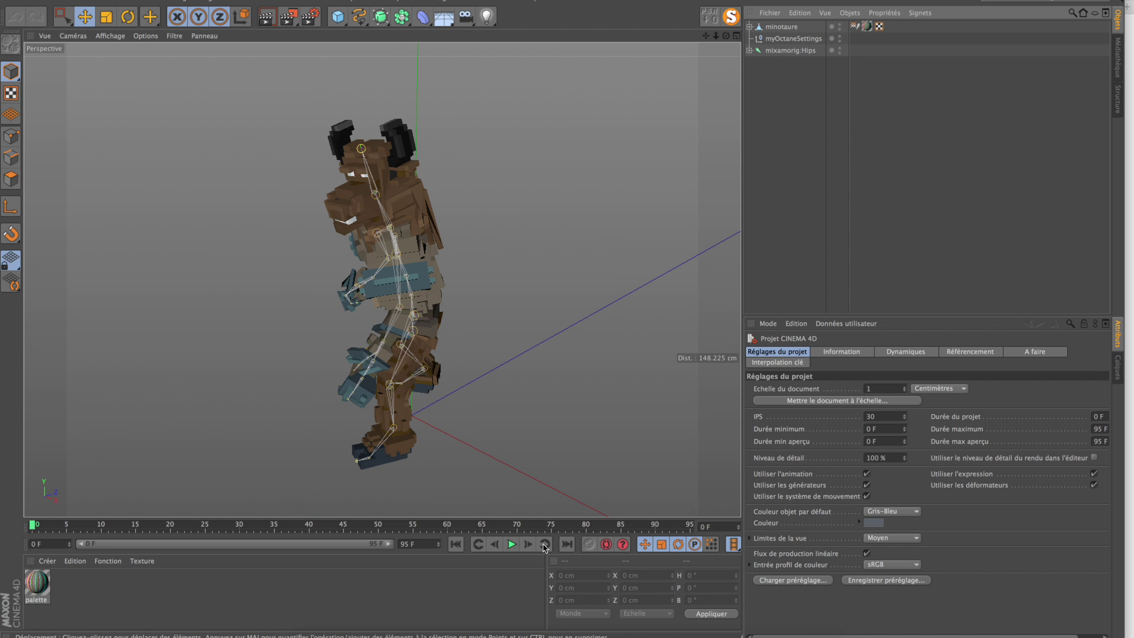
left_click(512, 548)
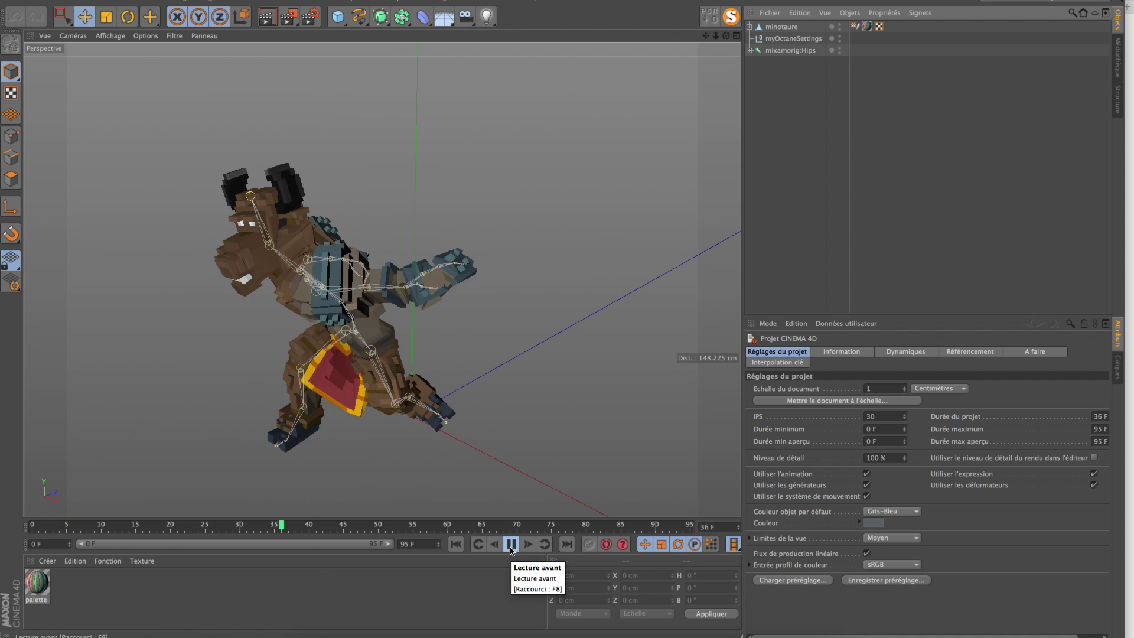
left_click(511, 549)
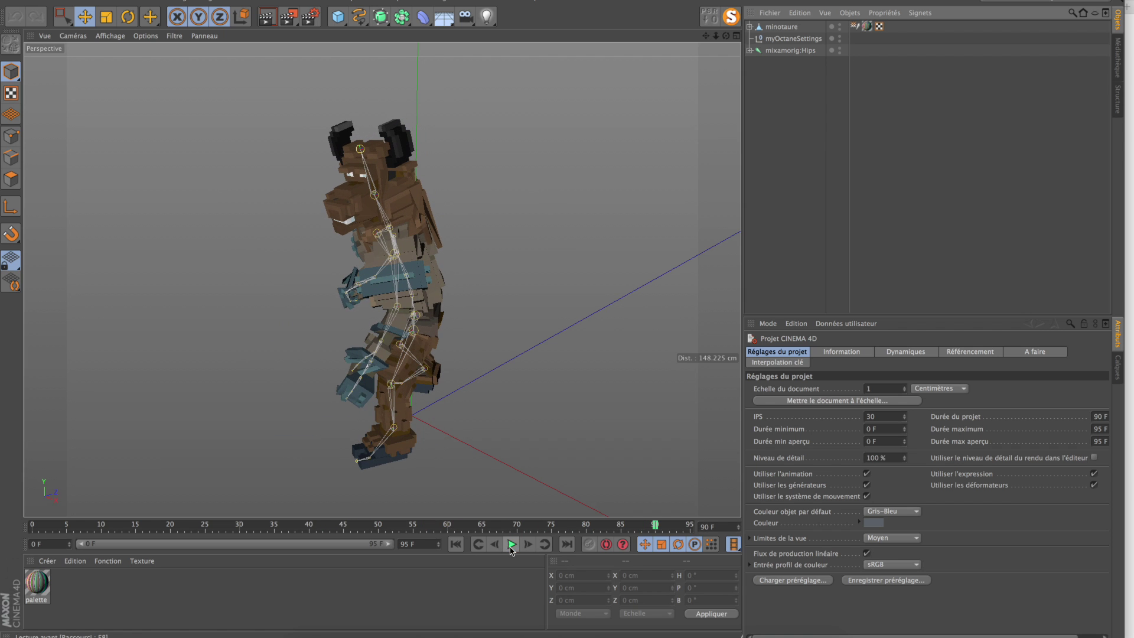
Delete the myOctaneSettings object from the minotaur's scene
left_click(771, 29)
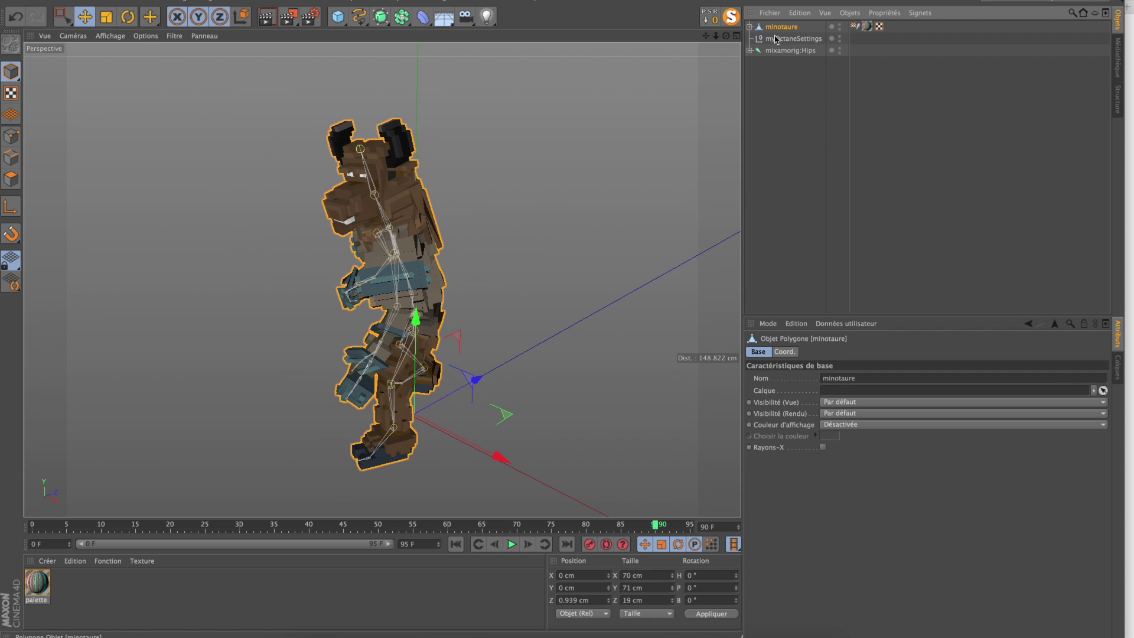
left_click(777, 40)
key("Delete")
Group the minotaure mesh and the mixamorig:Hips rig under a null named minos
left_click(776, 28)
left_click(780, 41, "shift")
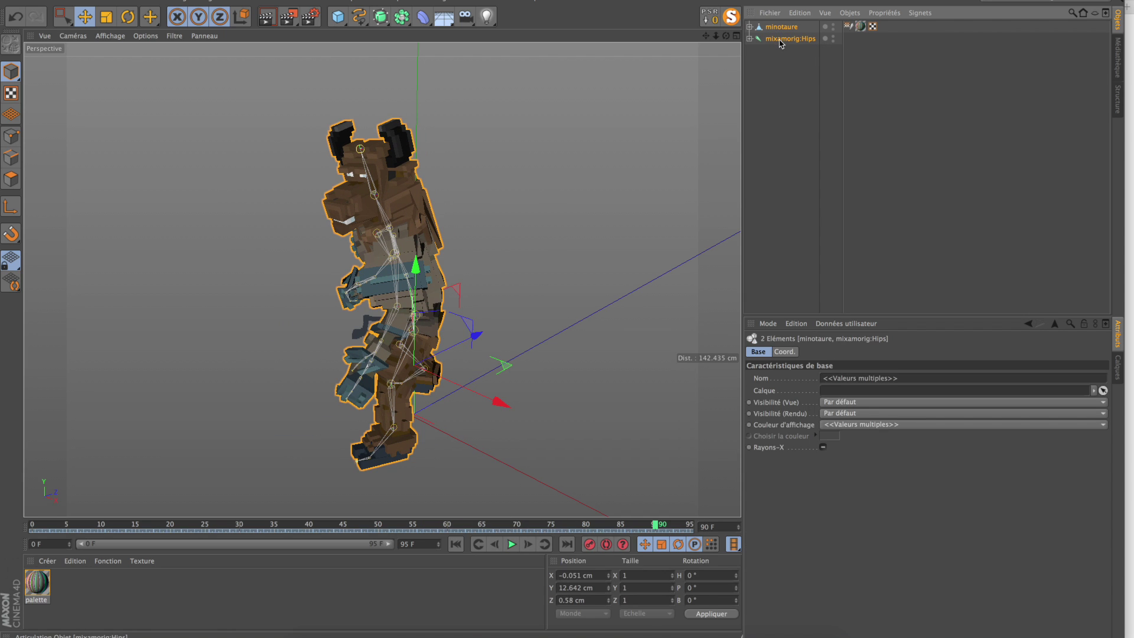
key("alt+g")
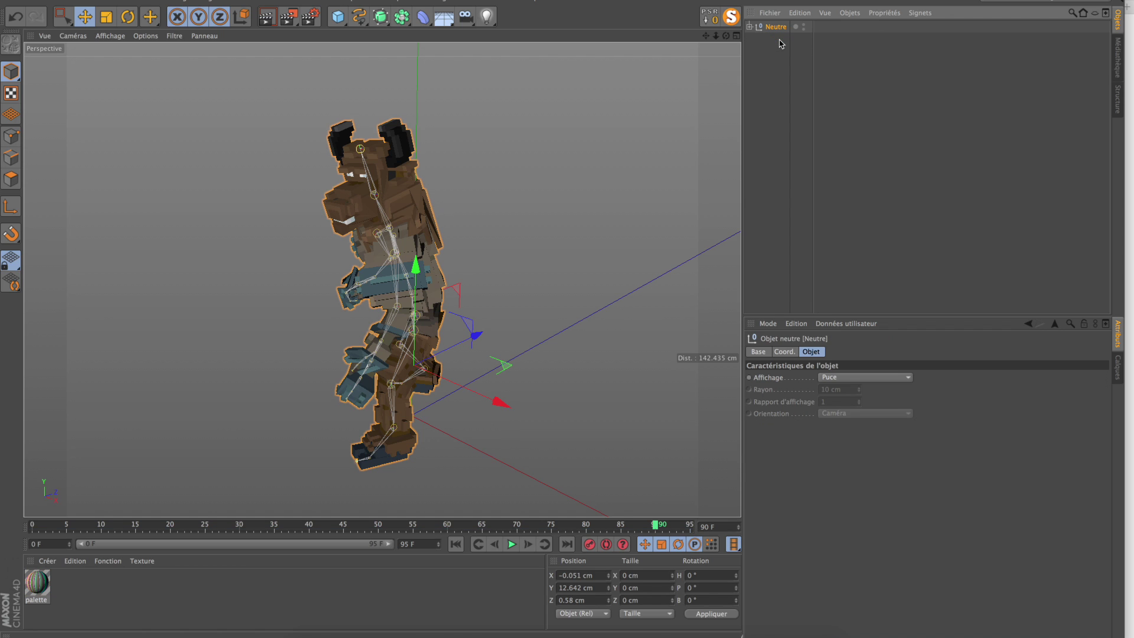
double_click(778, 28)
type("mino")
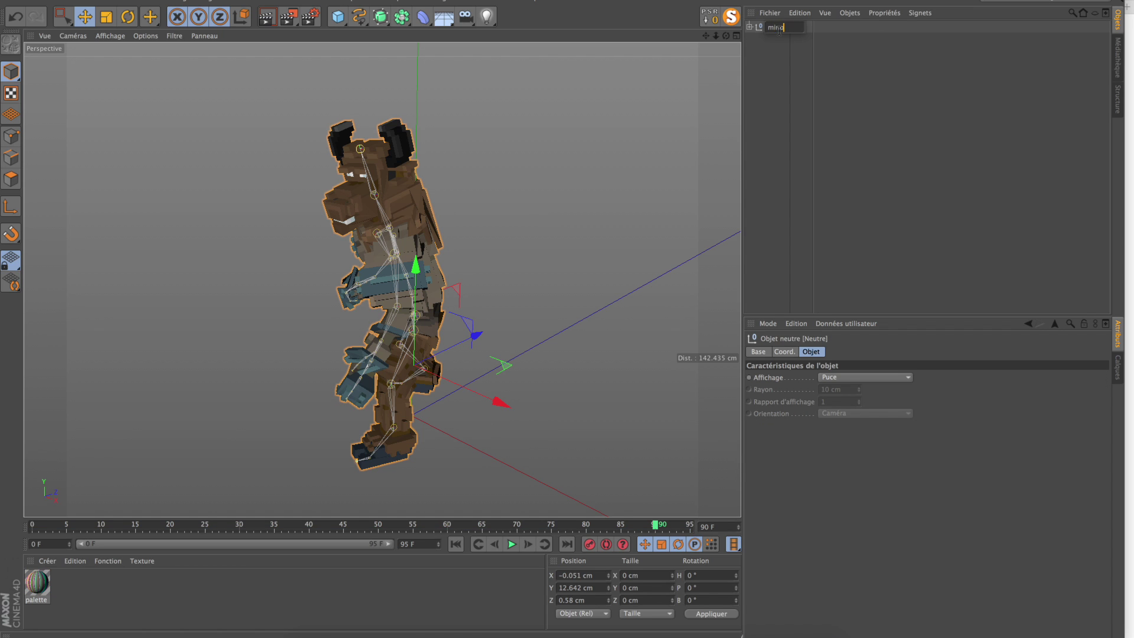
type("s")
key("Return")
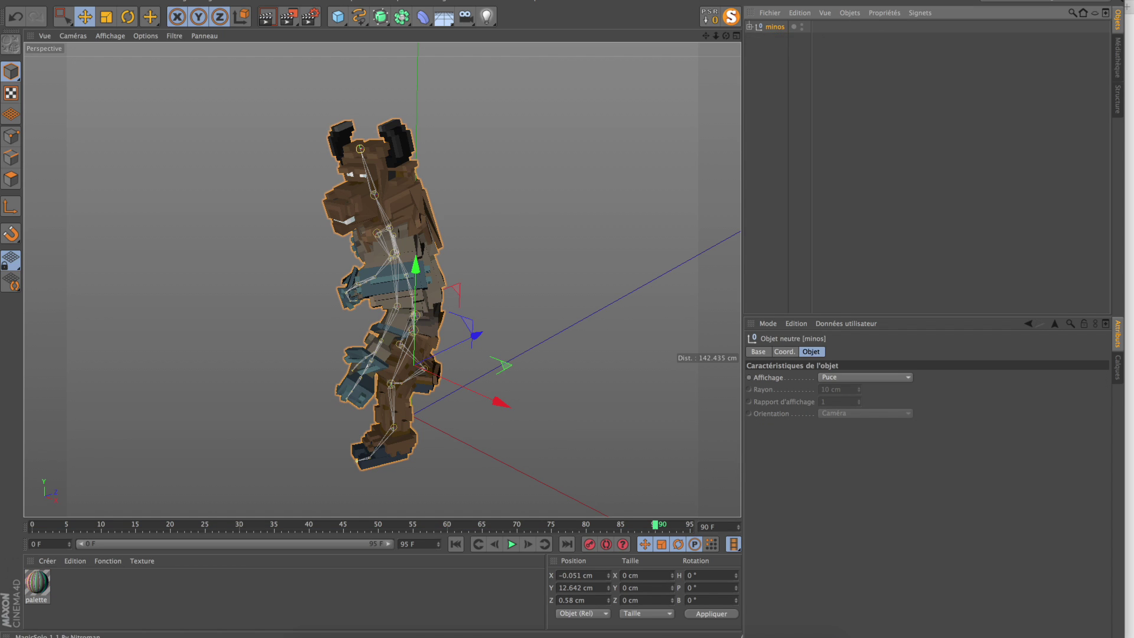
In the anim-skelly.fbx document, return to frame 0 and group Objet and mixamorig:Hips under a null named skelly
left_click(562, 2)
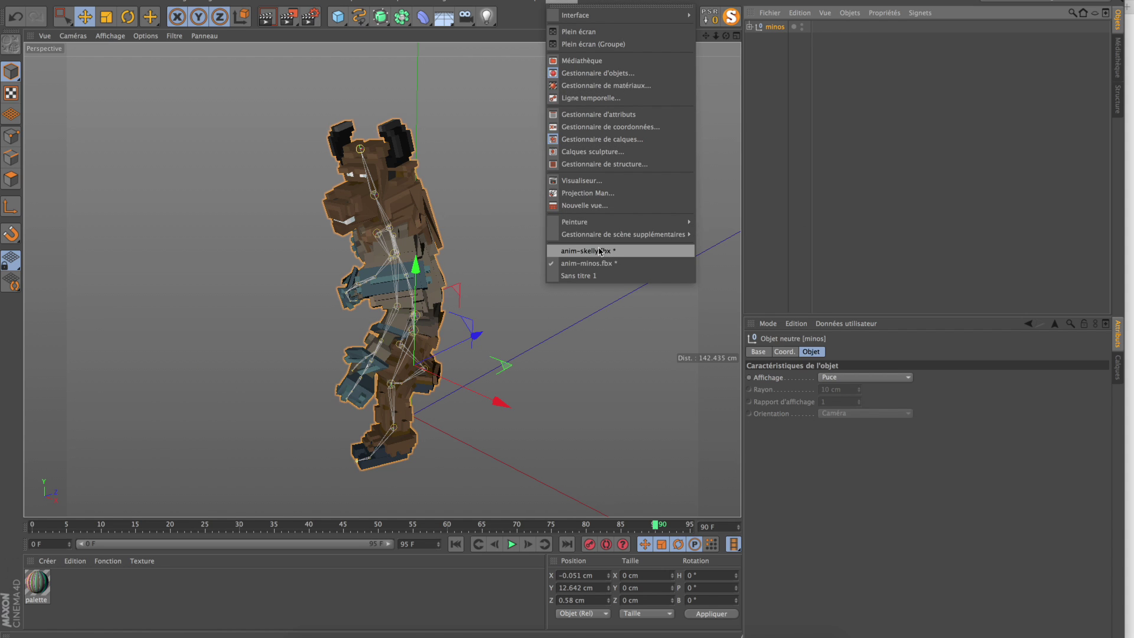
left_click(598, 249)
left_click(774, 27)
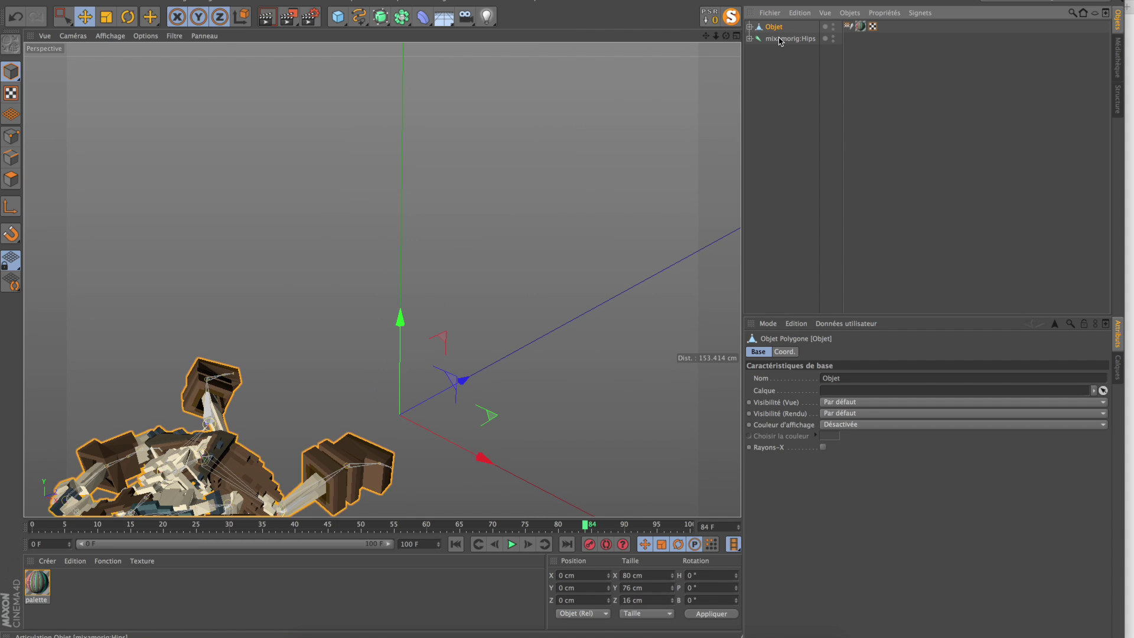
left_click(453, 547)
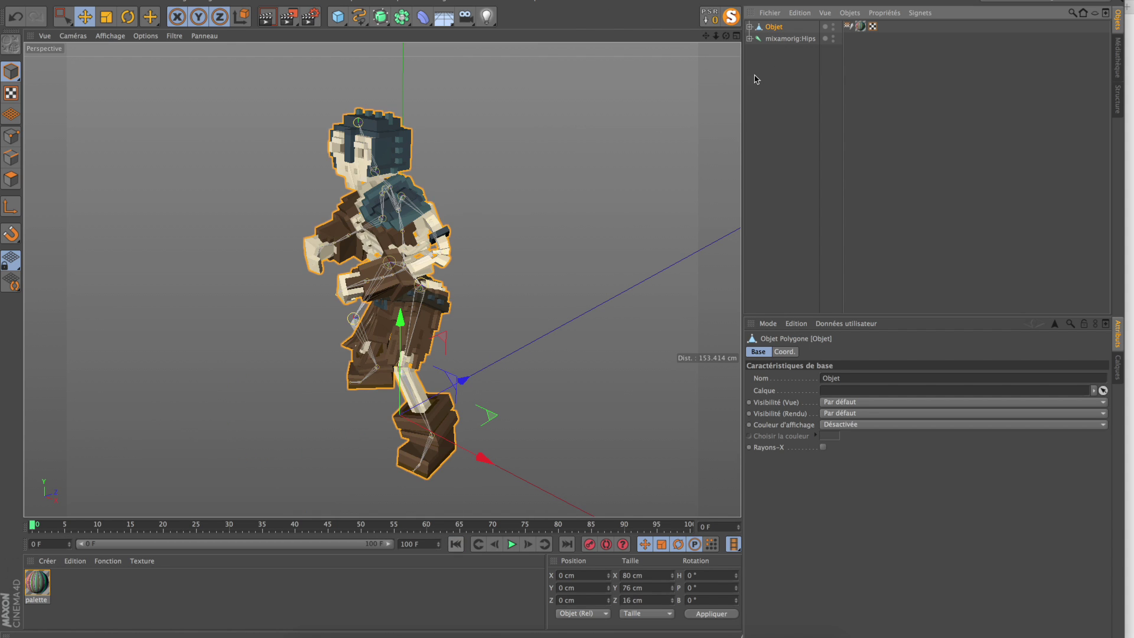
left_click(777, 40, "shift")
key("alt+g")
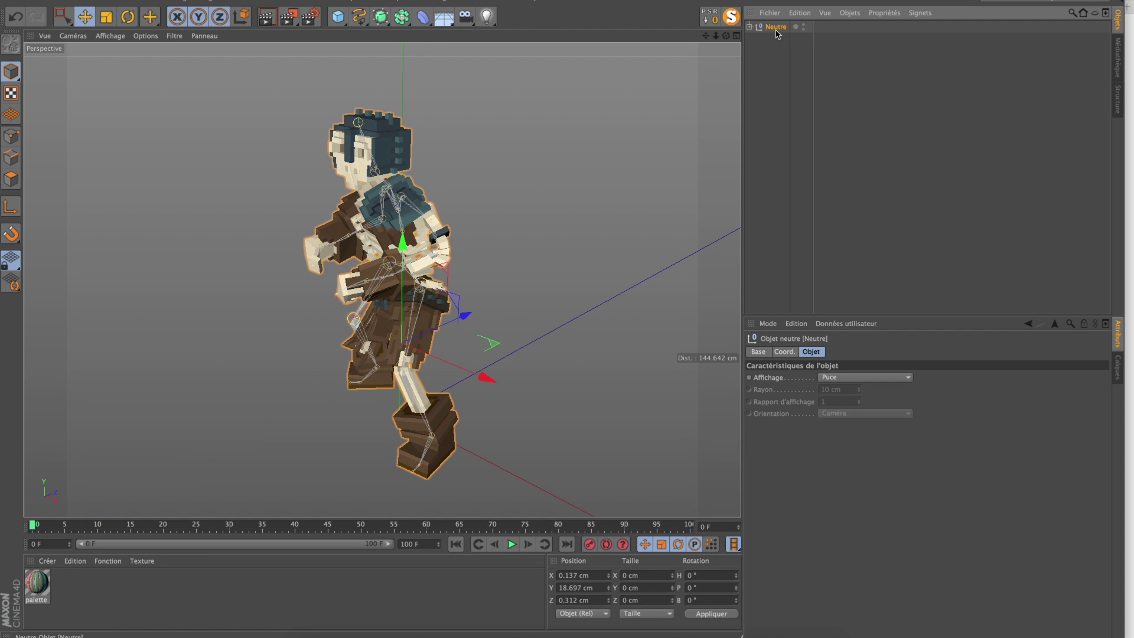
double_click(775, 28)
type("skel")
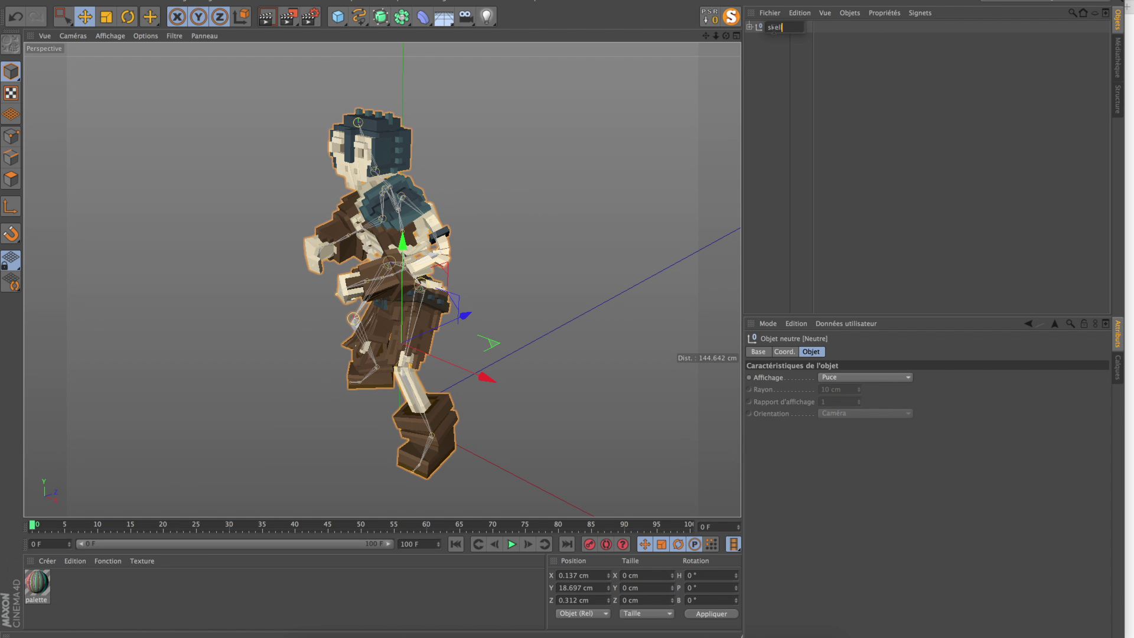
type("ly")
key("Return")
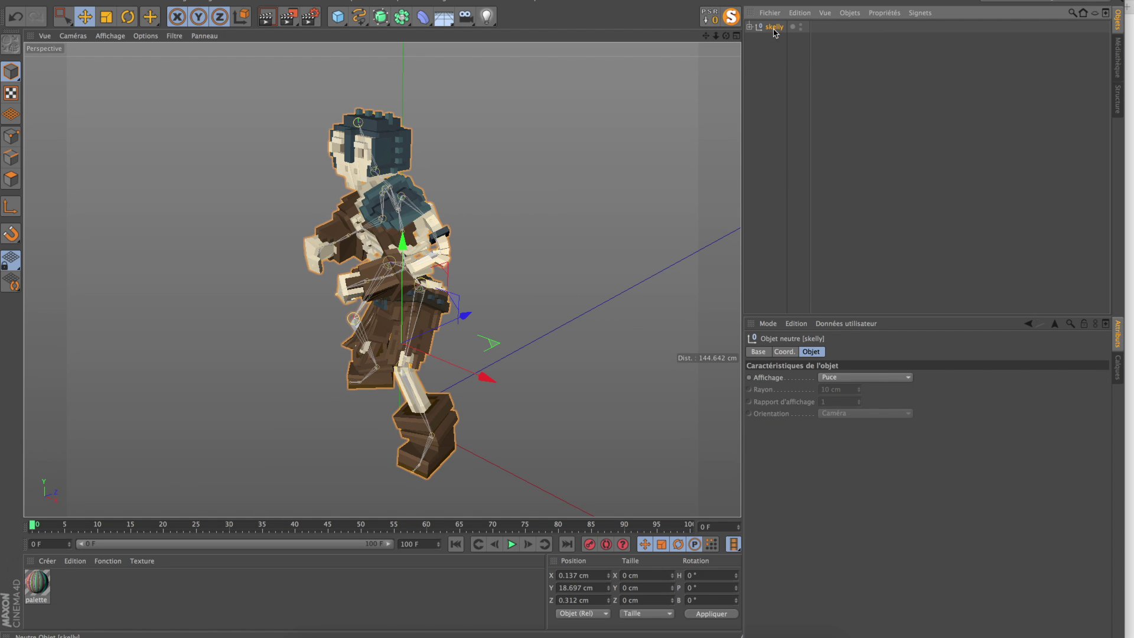
Close the skeleton's document and paste the skelly group into the anim-minos.fbx scene
key("super+w")
left_click(521, 199)
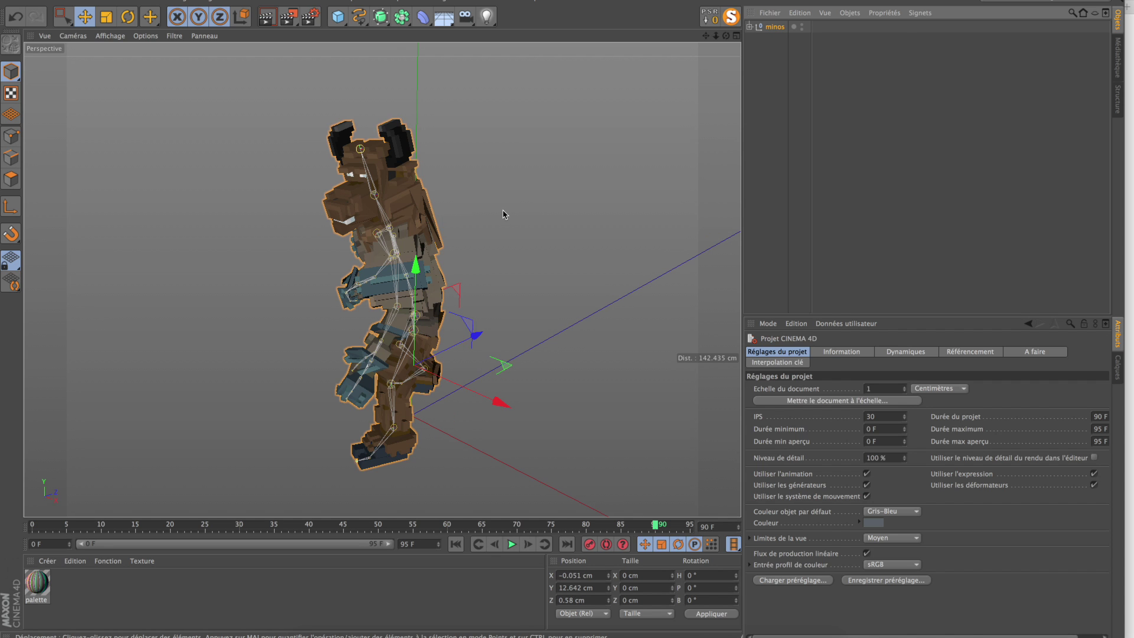
key("ctrl+v")
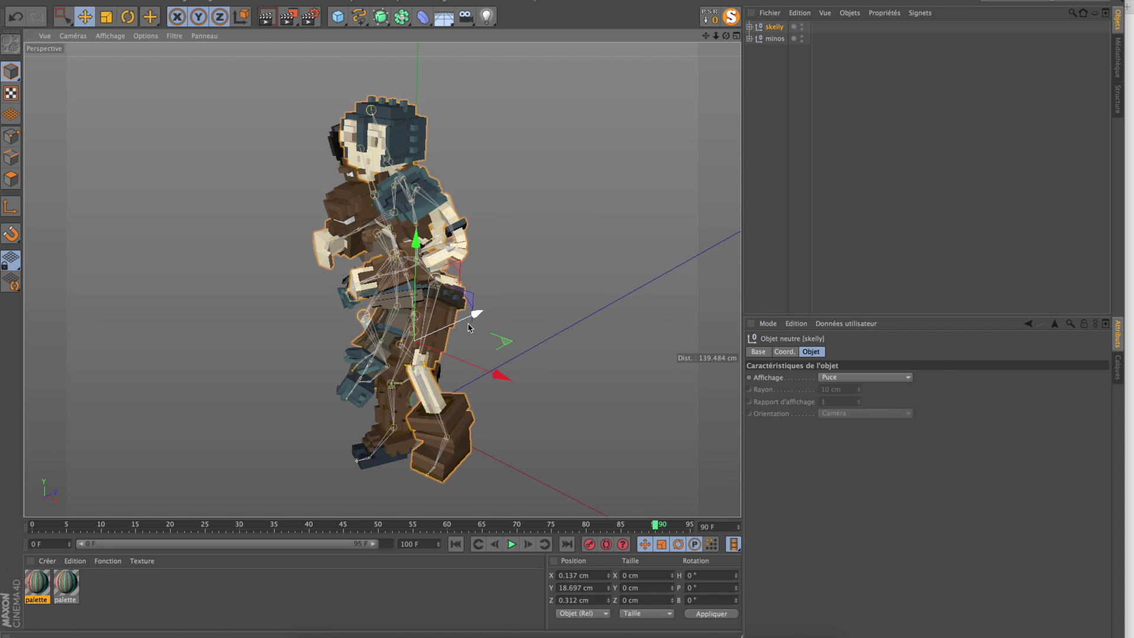
Turn the skelly group to a heading of -180° and move it away from the minotaur to about -79 cm in Z
left_click_drag(325, 335, 228, 350, "alt")
right_click_drag(322, 331, 247, 344, "alt")
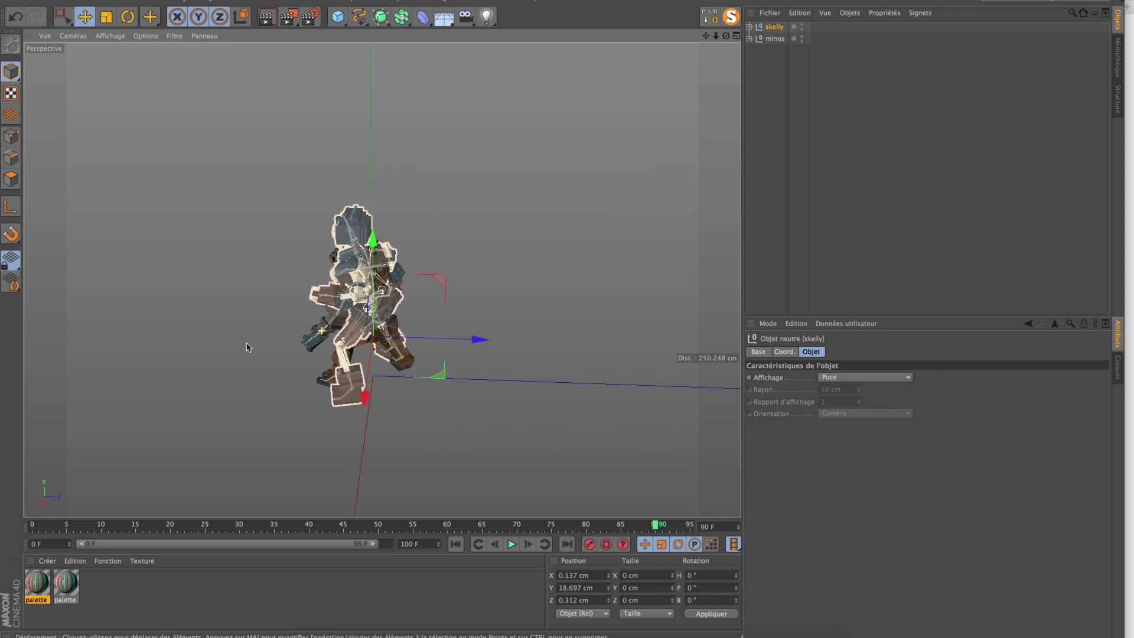
middle_click_drag(247, 343, 403, 322, "alt")
left_click_drag(579, 317, 343, 238)
key("r")
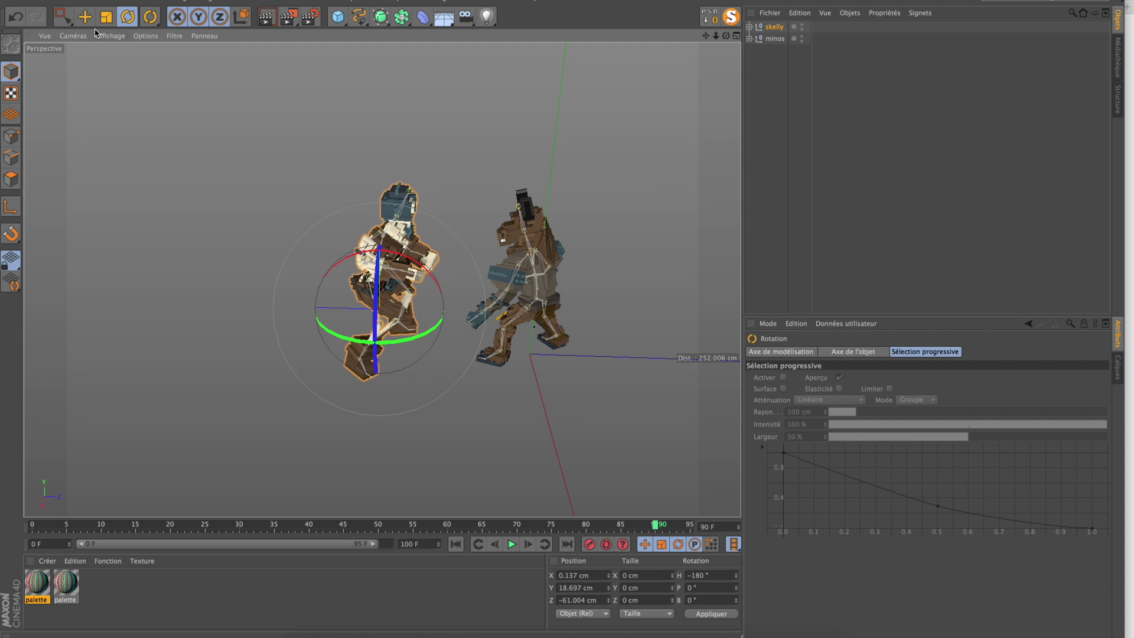
left_click_drag(338, 313, 164, 304)
Play back the fight and rotate the skelly group to a heading of about -205°
left_click(511, 544)
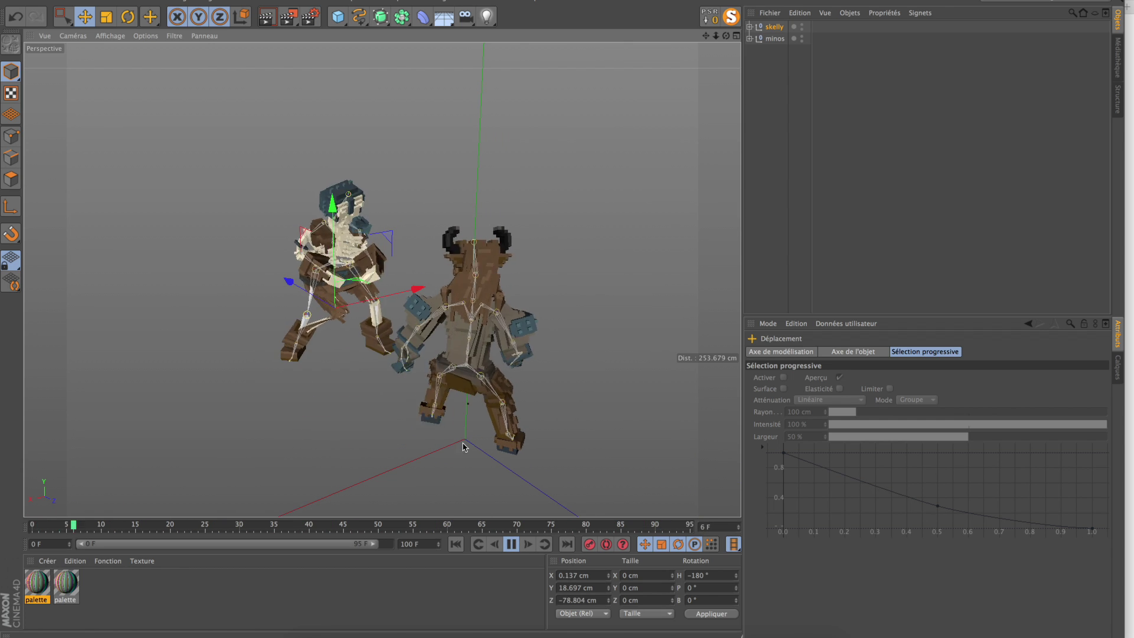
left_click(511, 544)
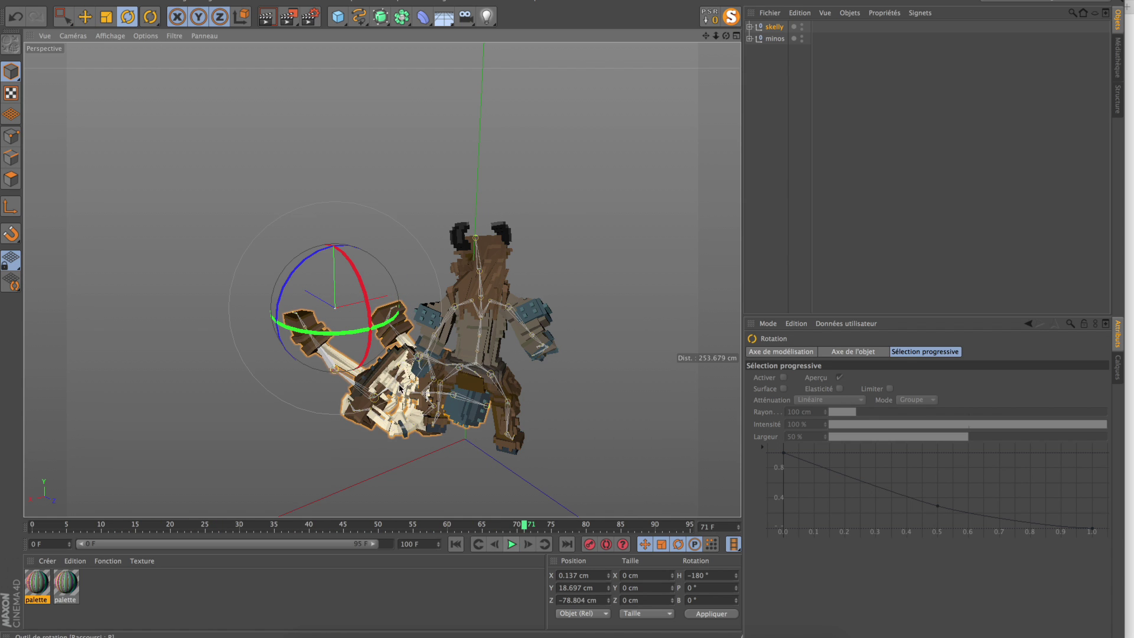
left_click_drag(361, 329, 327, 332)
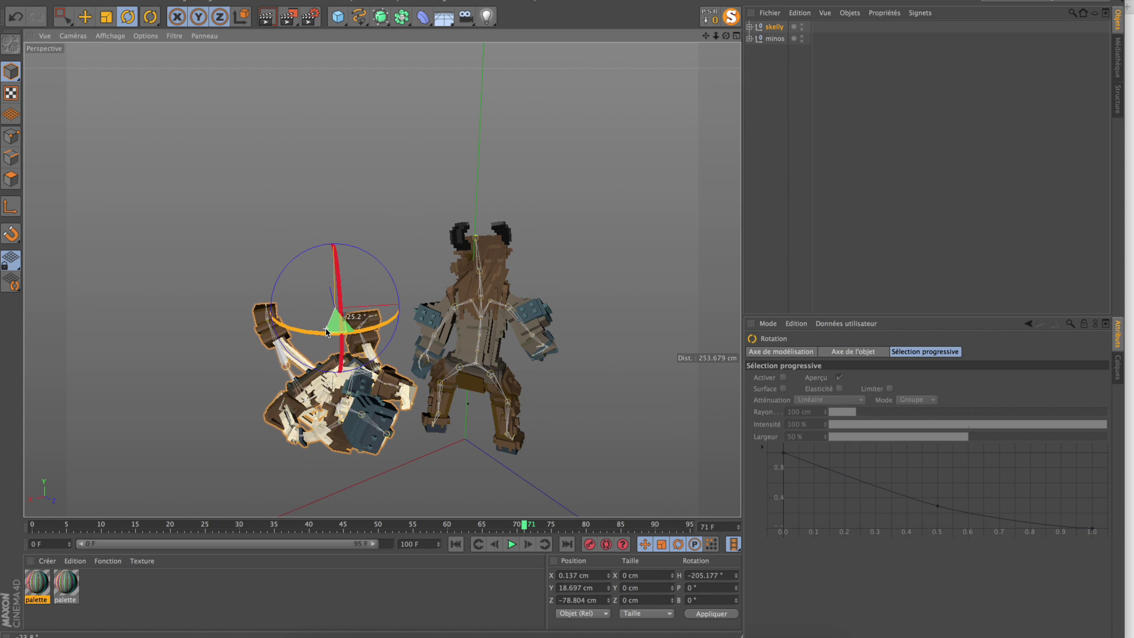
left_click_drag(339, 387, 380, 384, "alt")
left_click(460, 544)
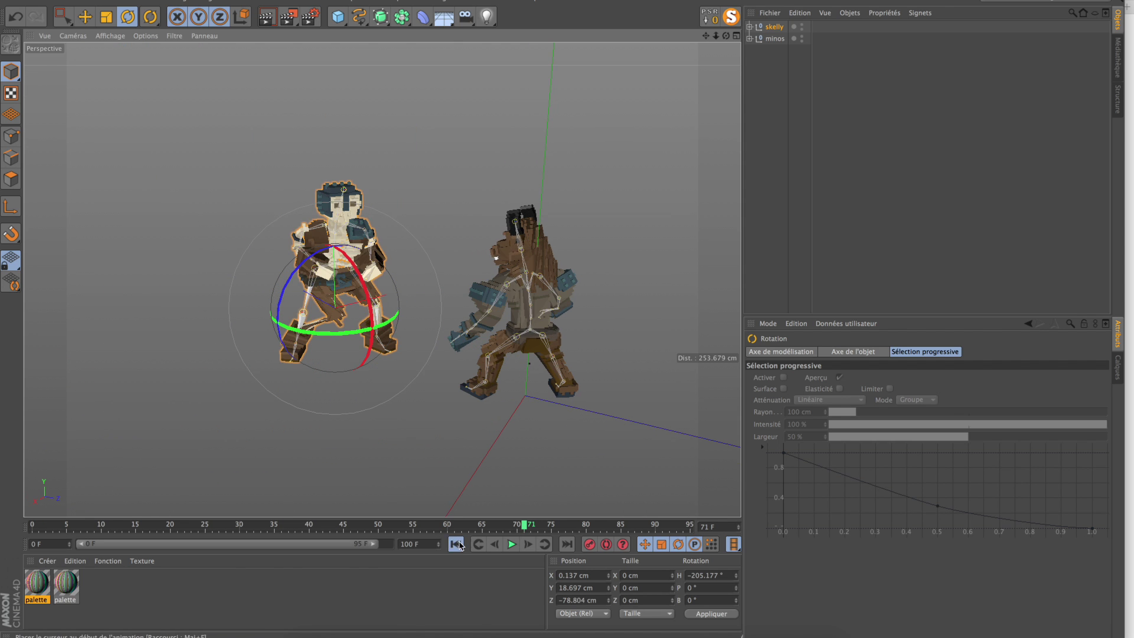
left_click(512, 544)
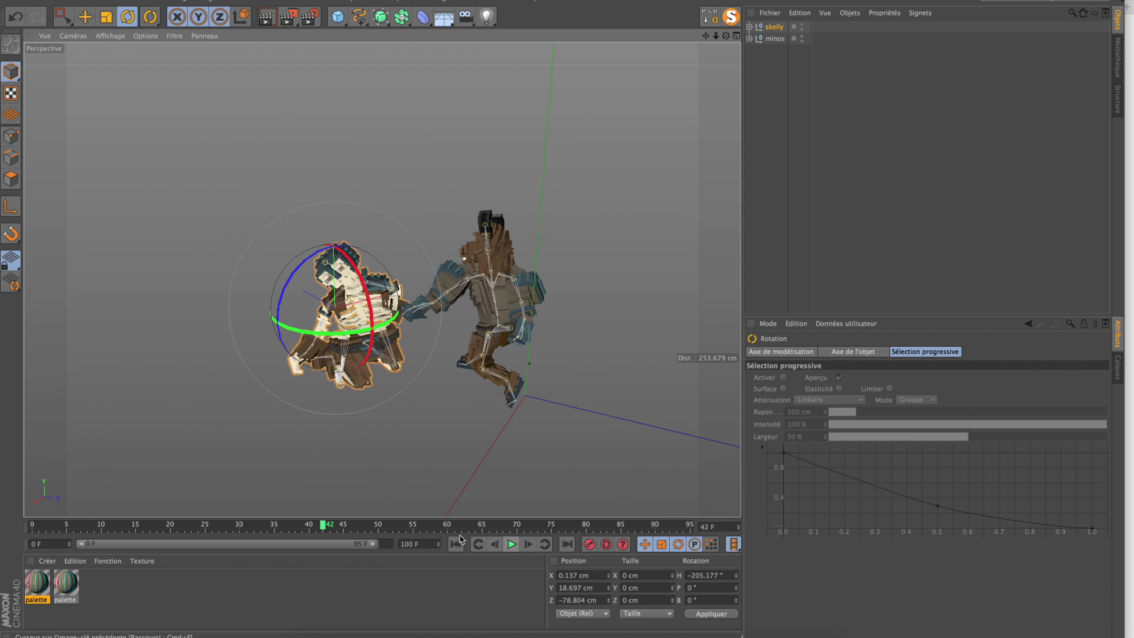
Go to frame 34 and select the skelly group with all of its sub-objects
left_click_drag(374, 527, 267, 536)
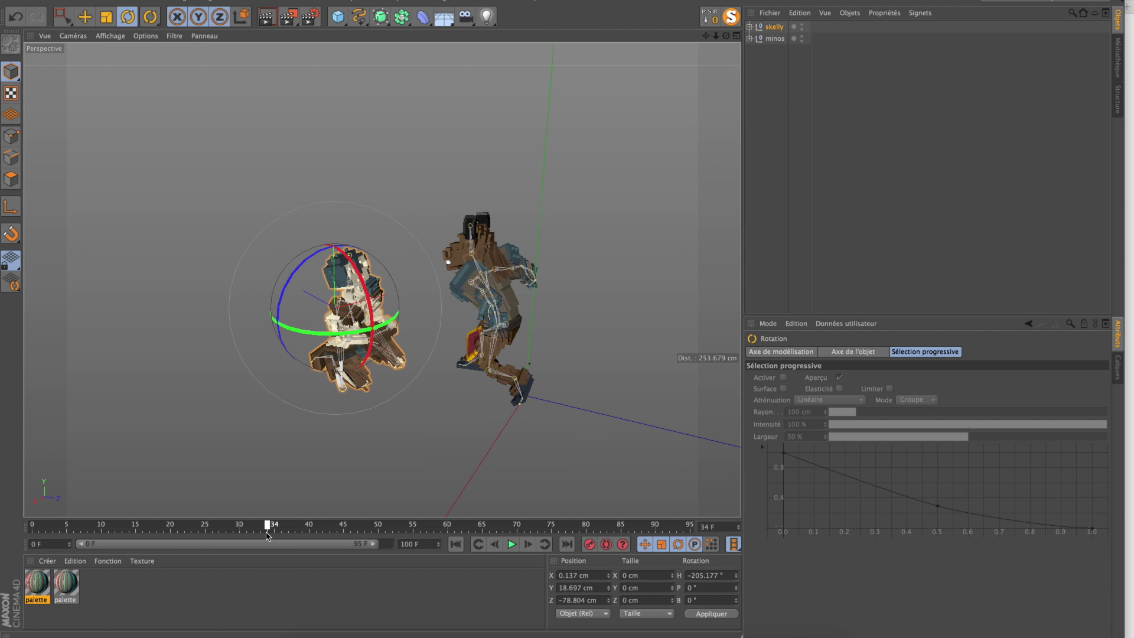
left_click(749, 27)
right_click(771, 28)
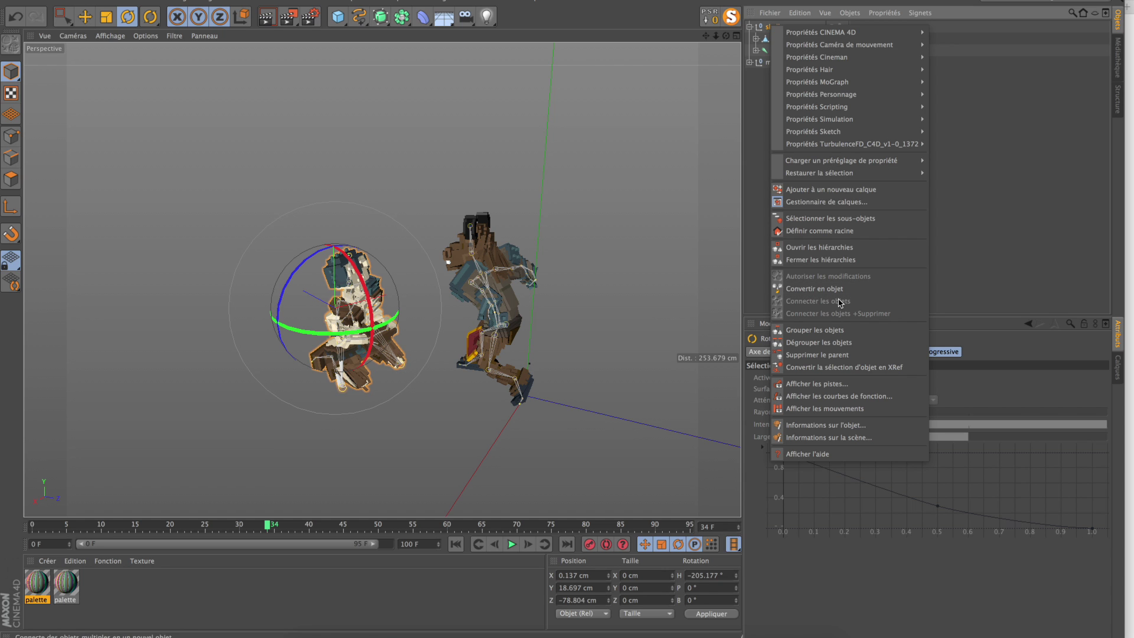
left_click(844, 218)
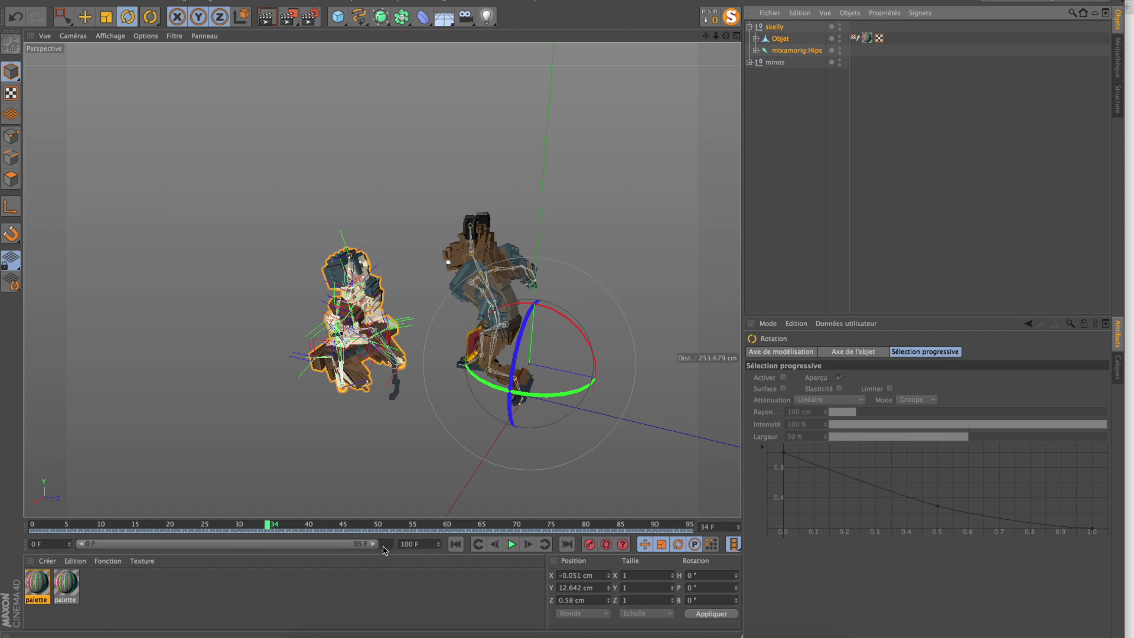
Extend the timeline to 160 frames and shift all of skelly's keyframes to start at about frame 34
left_click_drag(375, 544, 412, 548)
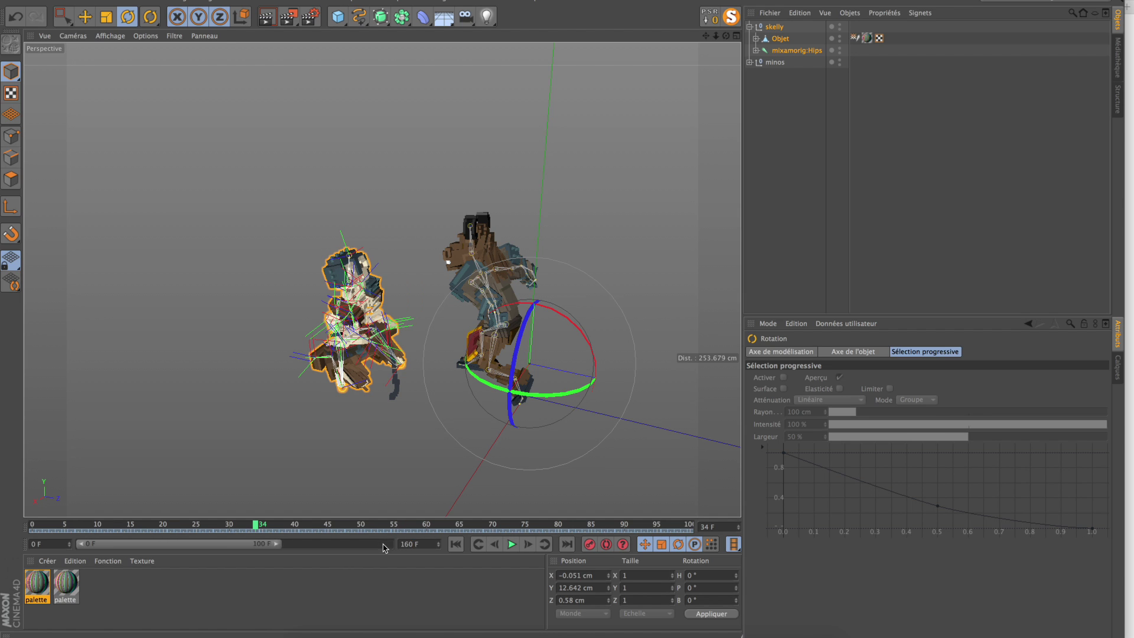
left_click_drag(284, 546, 433, 553)
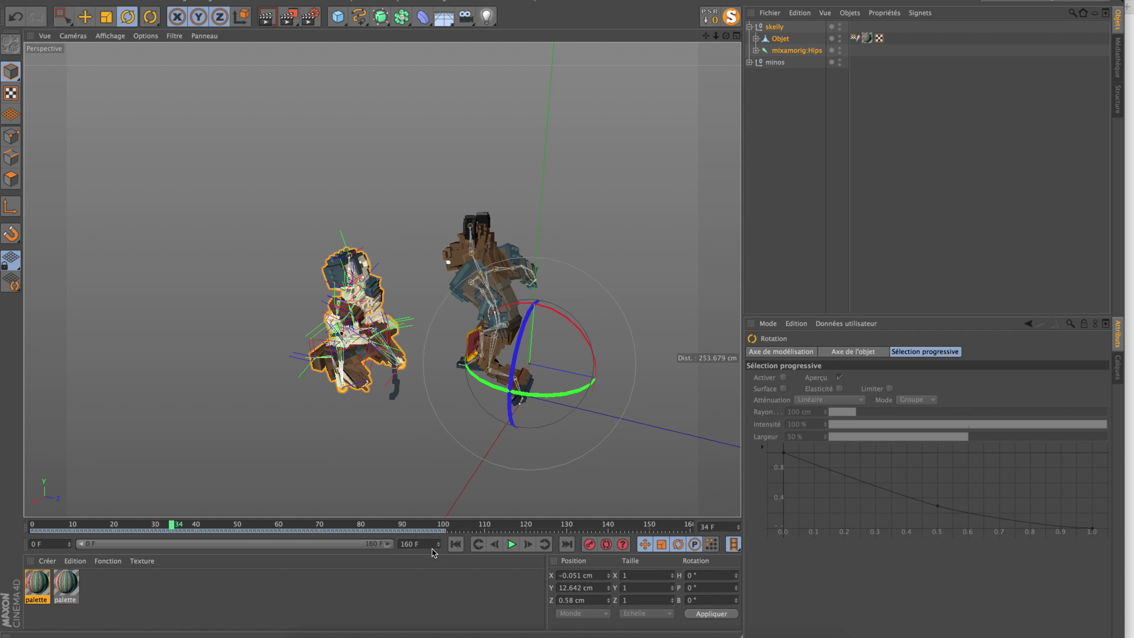
left_click_drag(11, 528, 181, 545)
left_click_drag(119, 527, 539, 553)
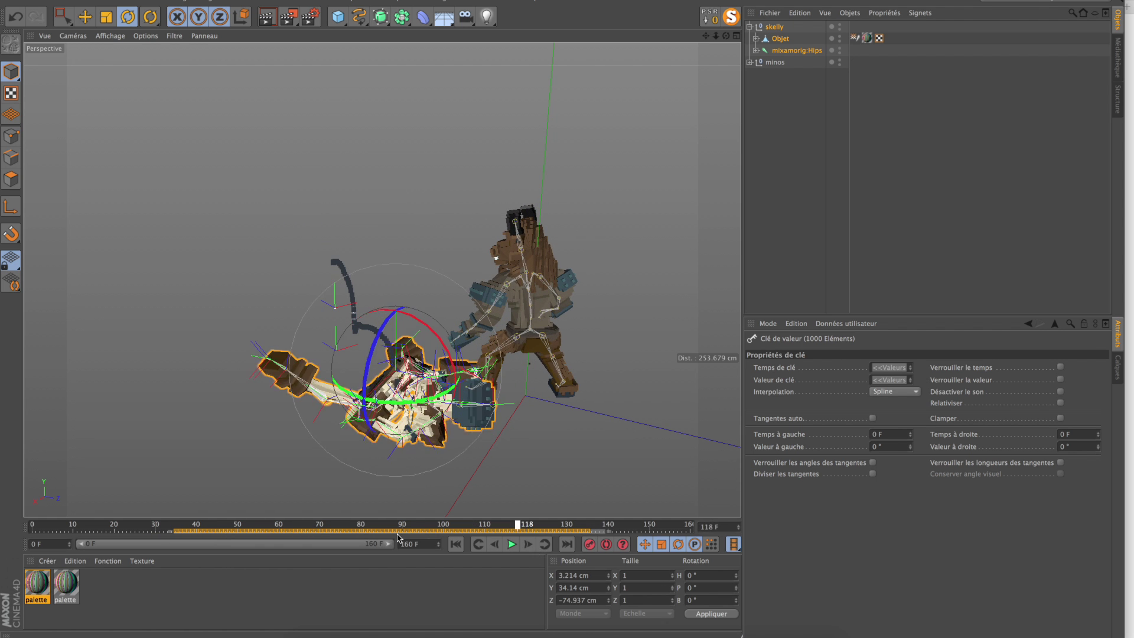
left_click_drag(399, 538, 16, 536)
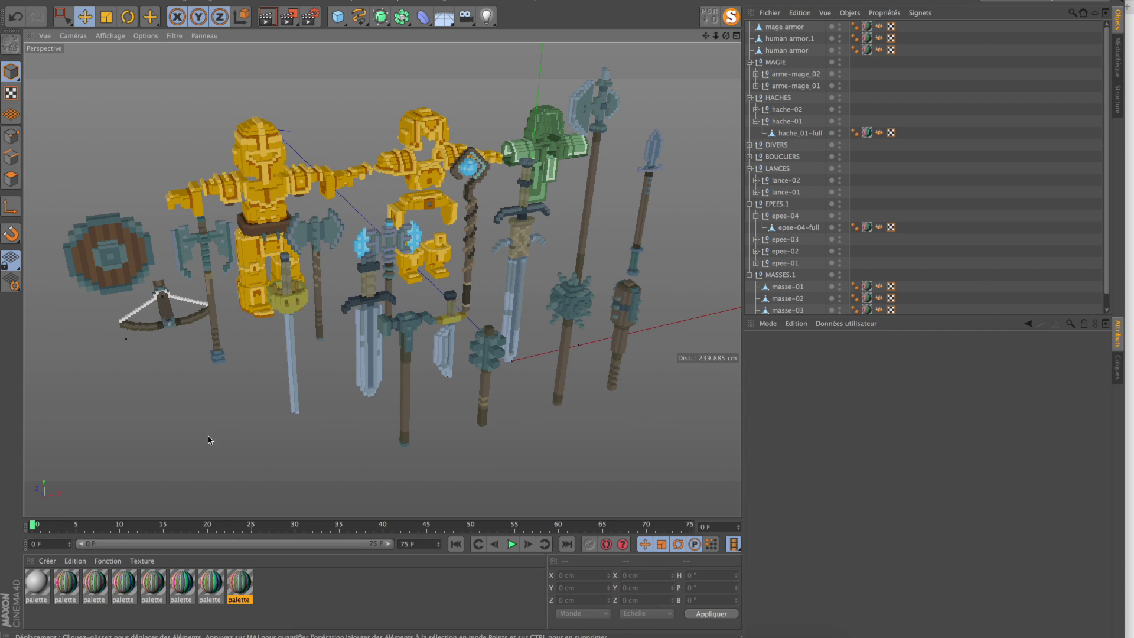
In the assets-armes-persos.c4d document, select epee-04-full, hache_01-full and the shield bouclier-01
mouse_move(208, 440)
left_mouse_down("alt")
mouse_move(130, 435)
mouse_move(245, 436)
mouse_move(215, 436)
left_mouse_up("alt")
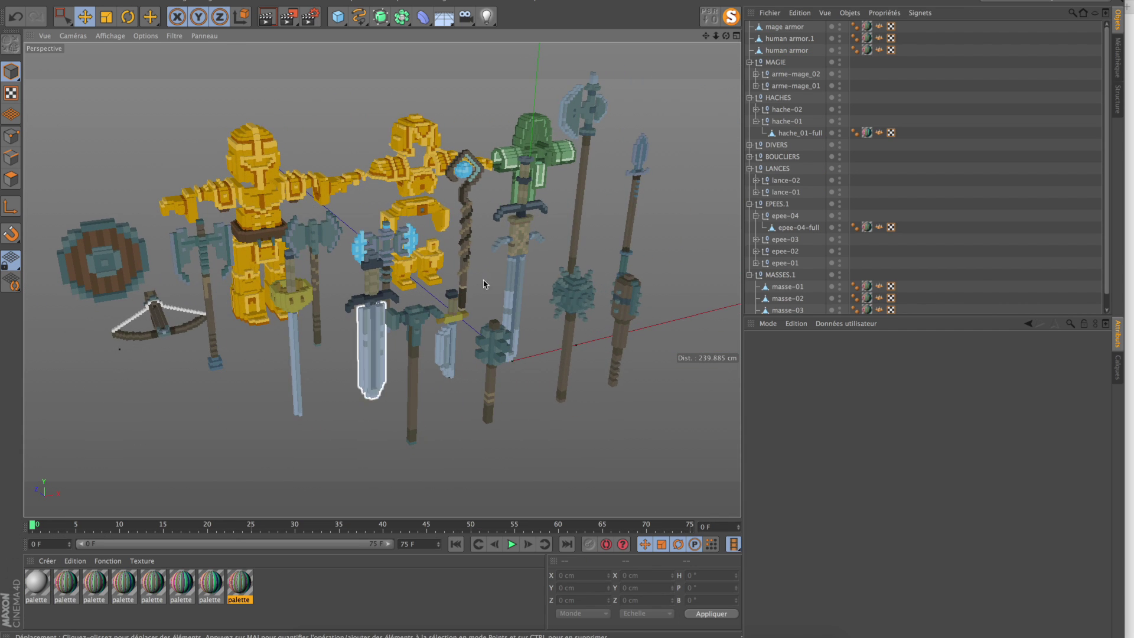
left_click(514, 253)
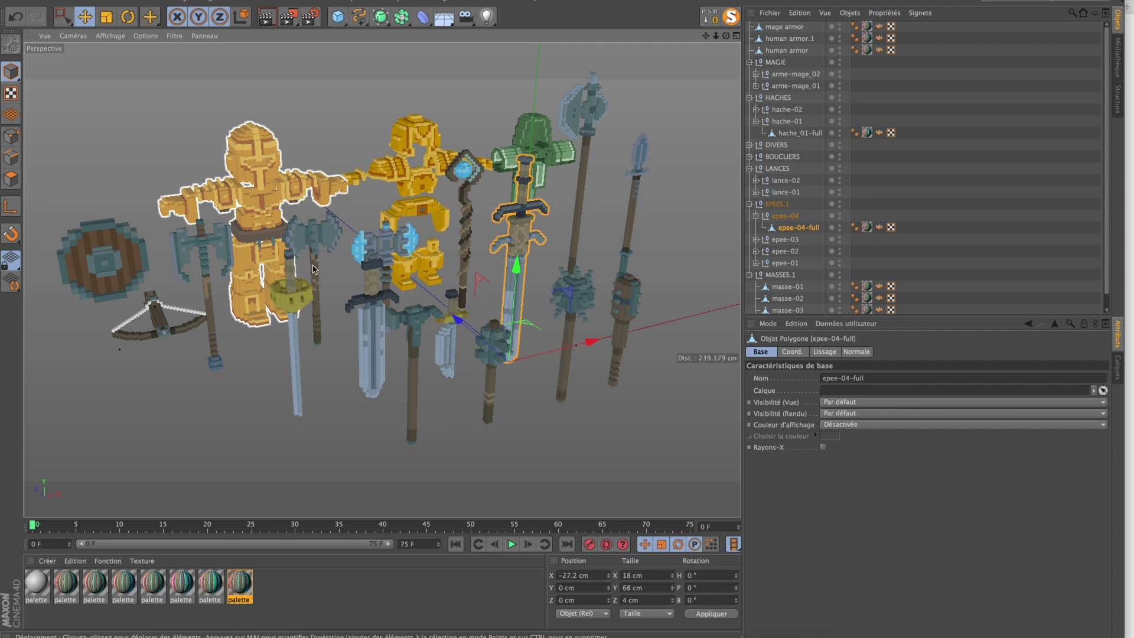
left_click(202, 257, "shift")
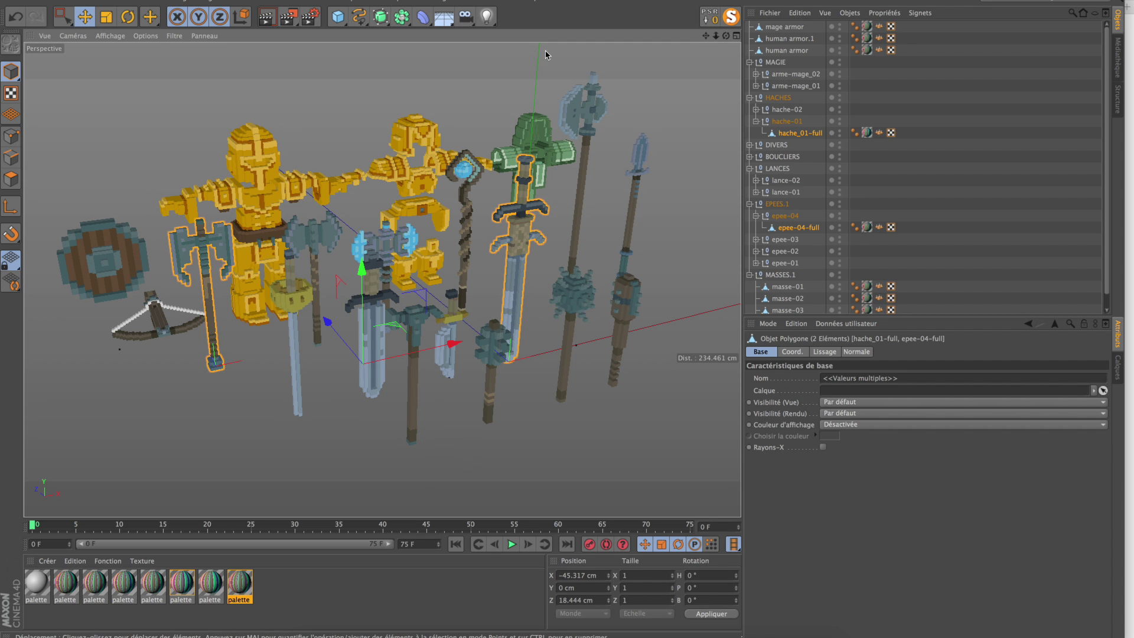
left_click(96, 232, "shift")
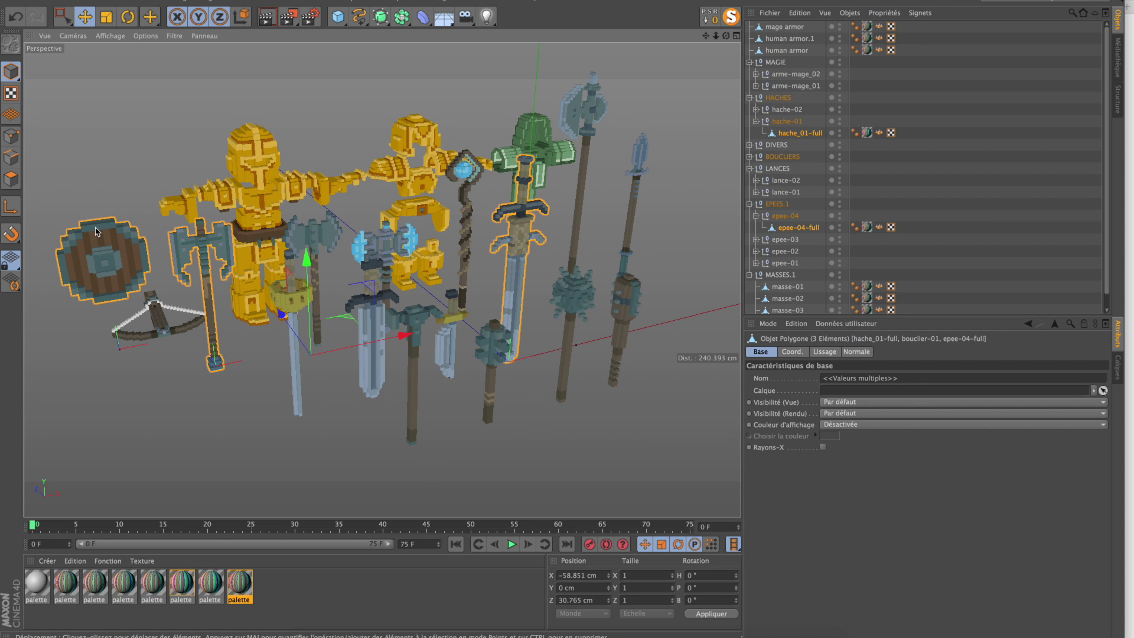
Paste the three weapons into anim-minos.fbx without absolute texture paths and move them to about X -27 cm, Z -81 cm
left_click(561, 2)
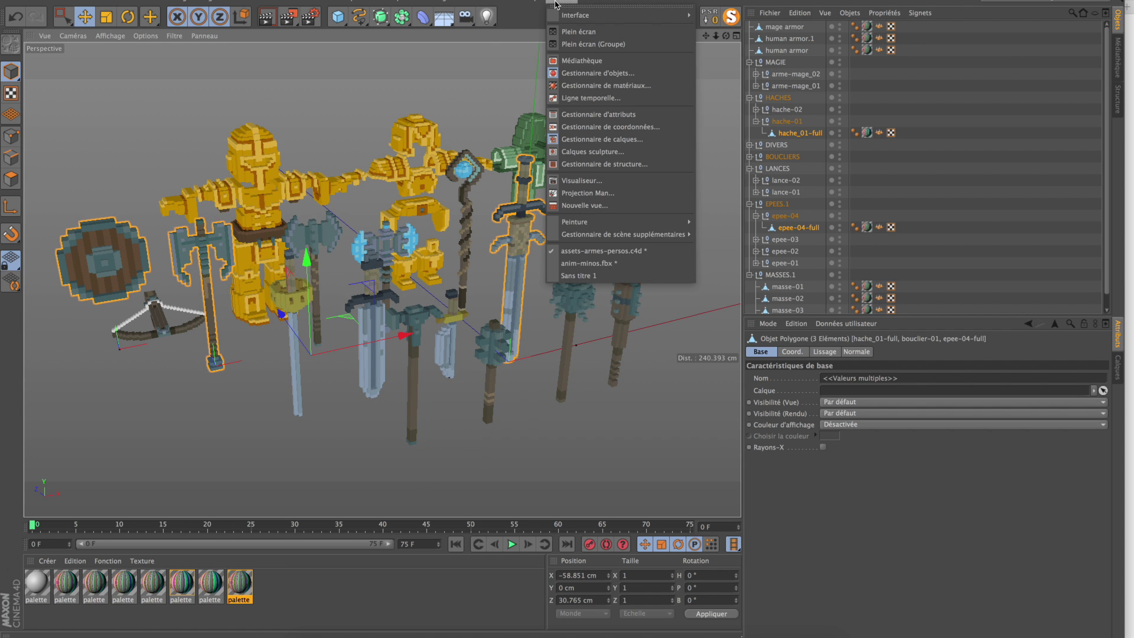
left_click(579, 267)
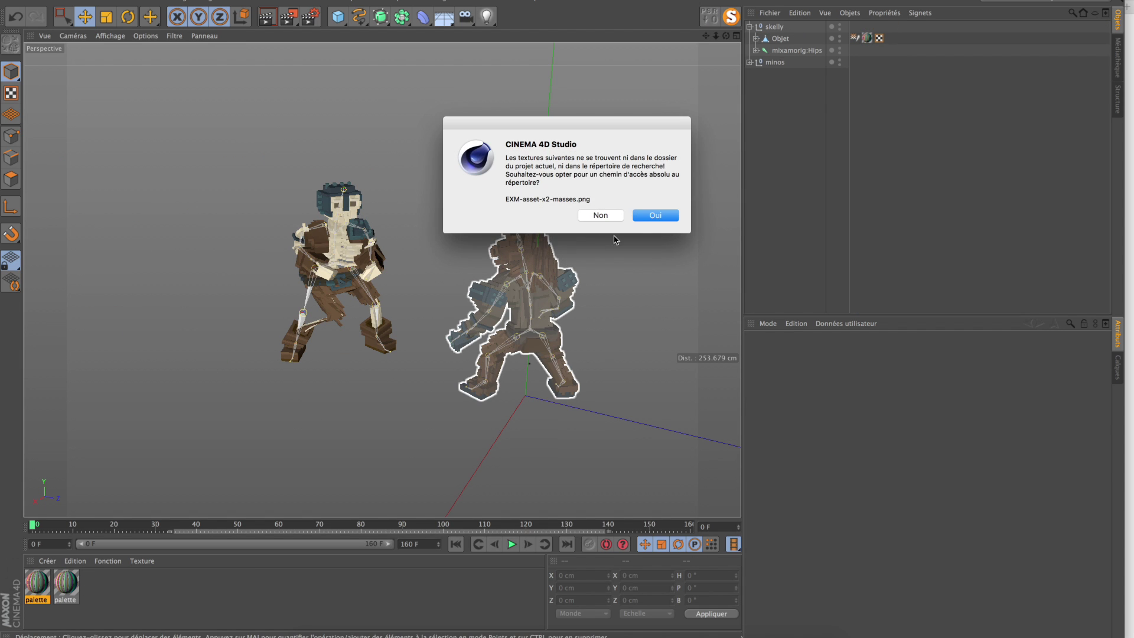
left_click(620, 219)
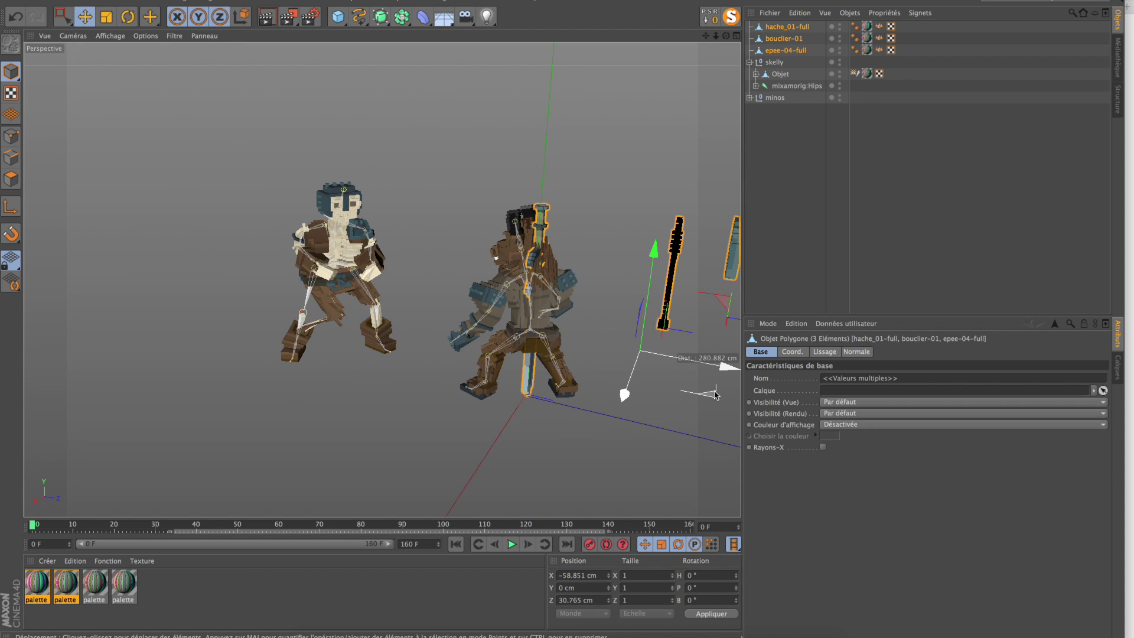
left_click_drag(714, 394, 394, 392)
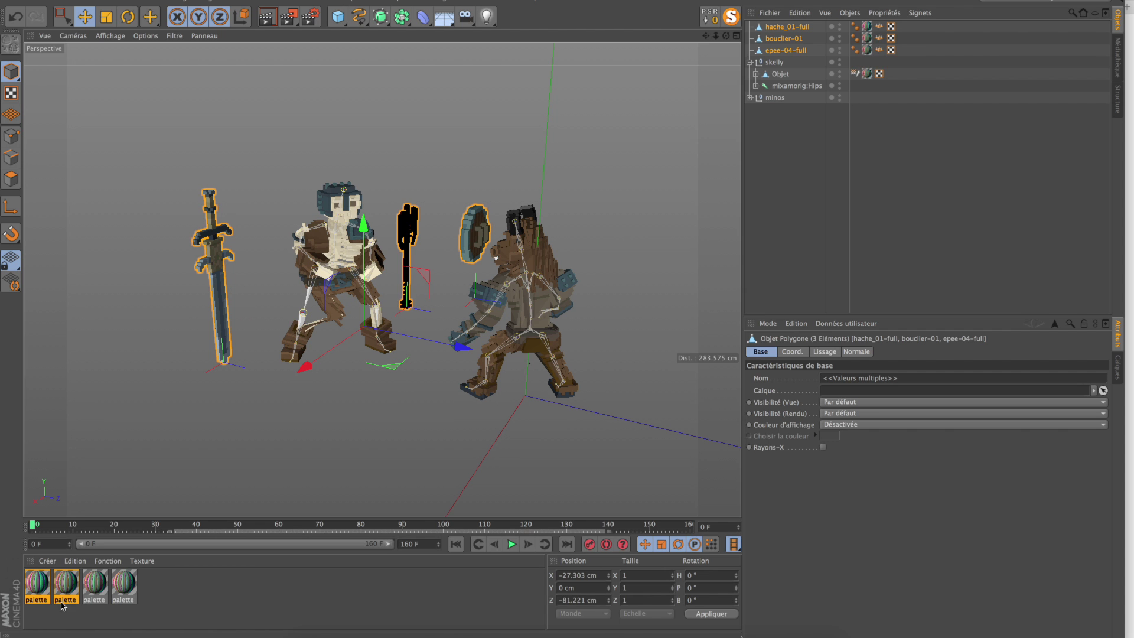
Replace the missing EXM-asset-x2-masses.png texture in the axe's palette material with the palette image from the assets3-v1 export folder
left_click(77, 616)
left_click(44, 585)
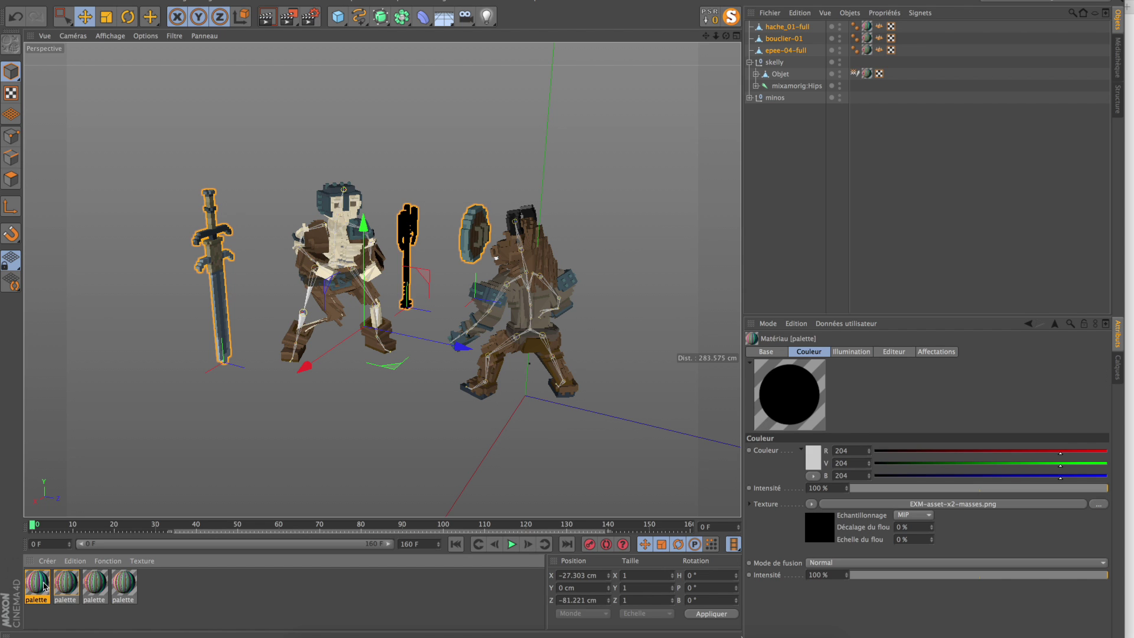
left_click(70, 586)
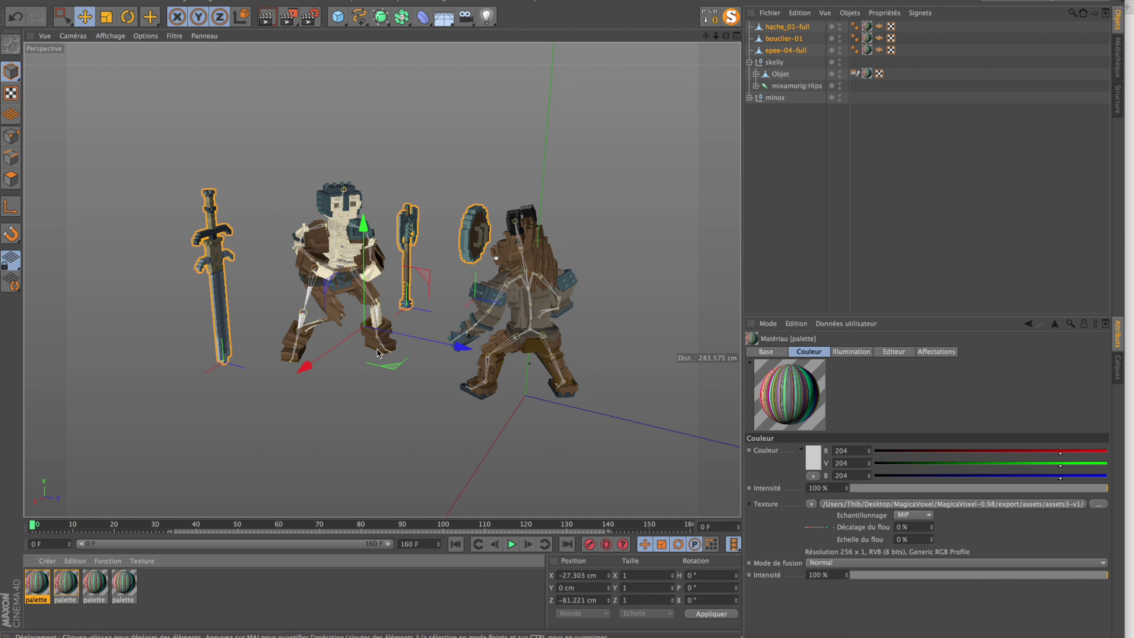
Shift the three weapons along the ground so the sword stands at about X 42 cm, Z -91 cm
left_click_drag(390, 371, 421, 395)
left_click(425, 319)
left_click_drag(426, 319, 382, 324, "alt")
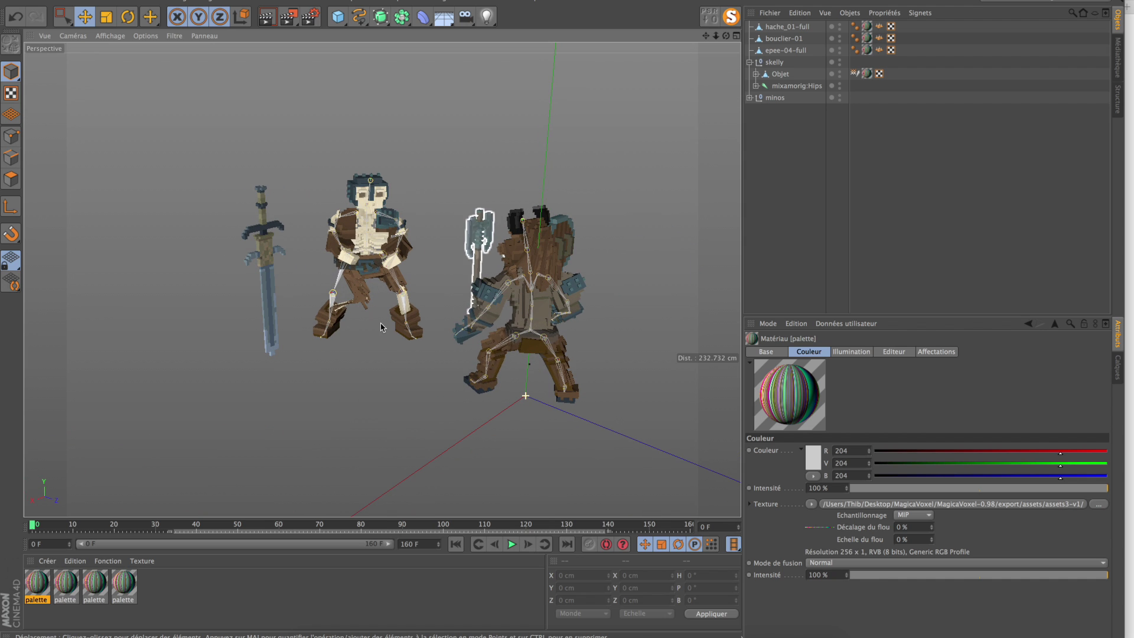
mouse_move(43, 527)
left_mouse_down()
mouse_move(343, 526)
mouse_move(109, 525)
mouse_move(28, 540)
left_mouse_up()
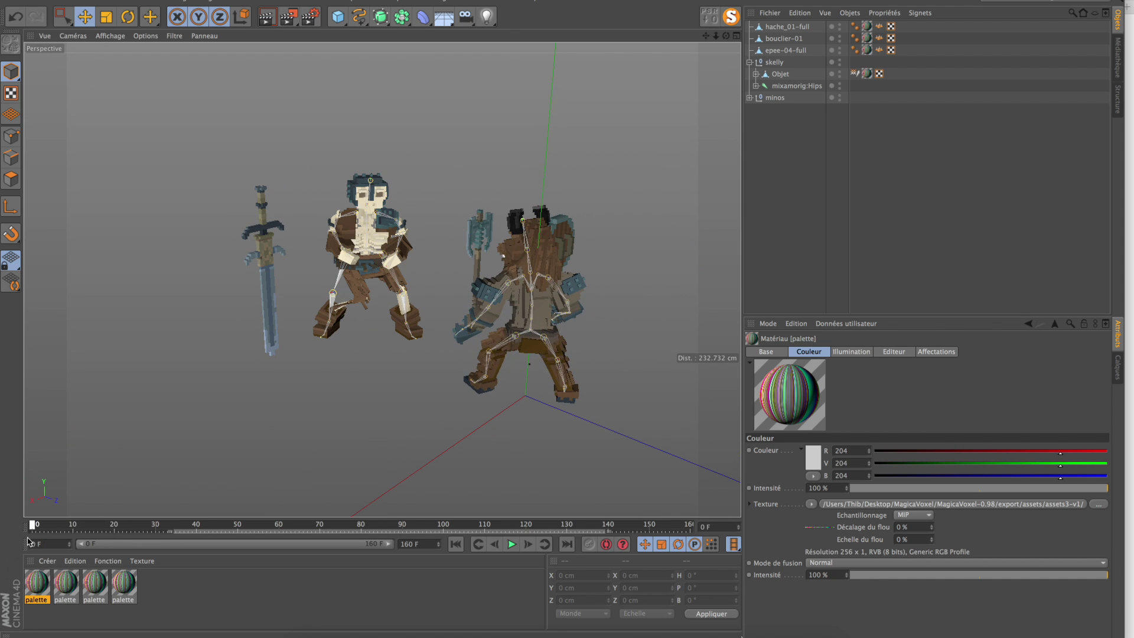
Expand the skelly rig from mixamorig:Hips through the spine joints and select mixamorig:RightShoulder
left_click(260, 267)
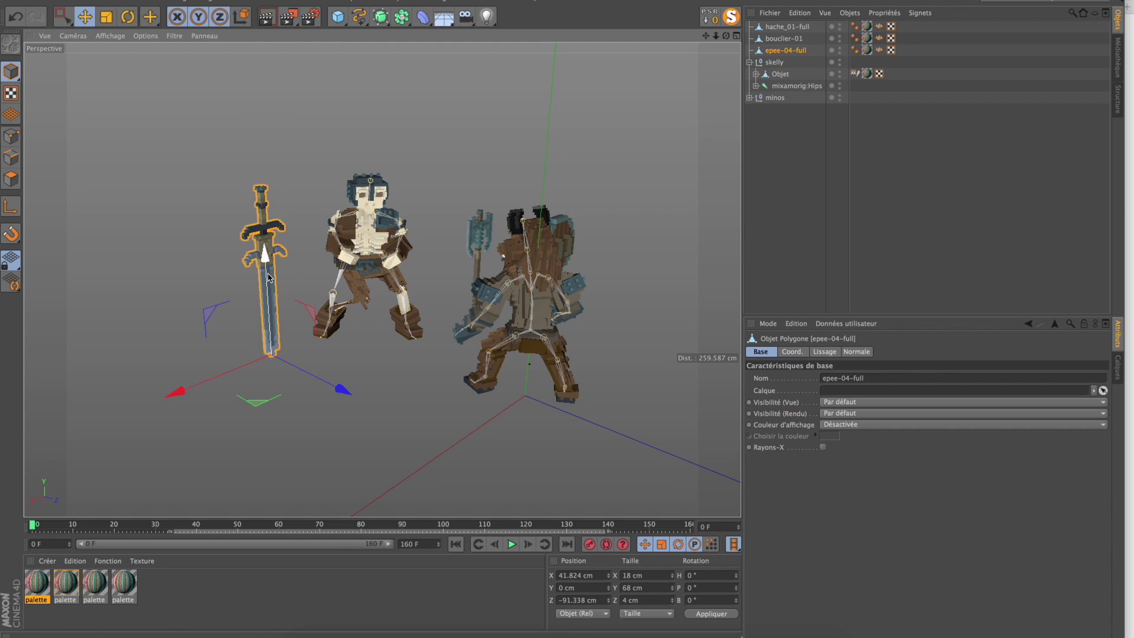
left_click(355, 255)
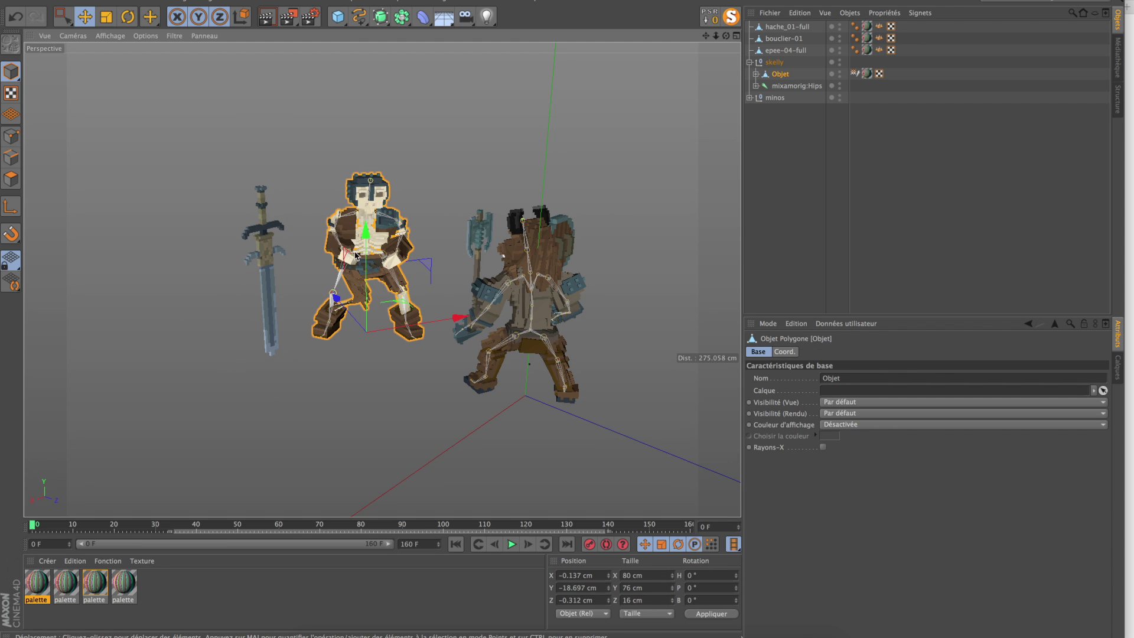
left_click(756, 86)
left_click(763, 98)
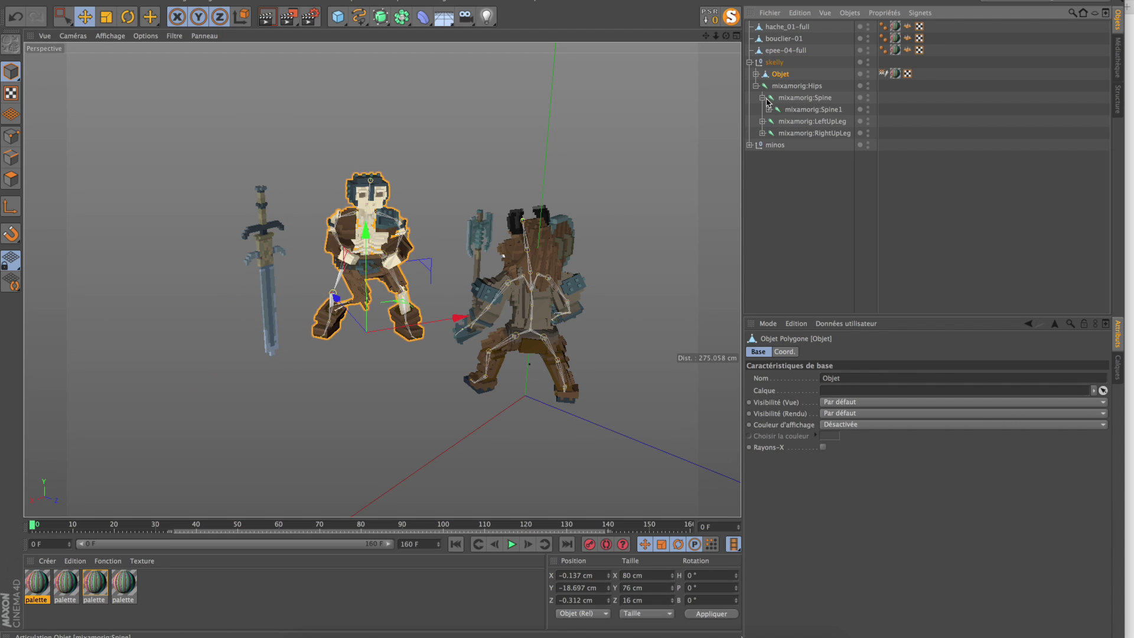
left_click(775, 121)
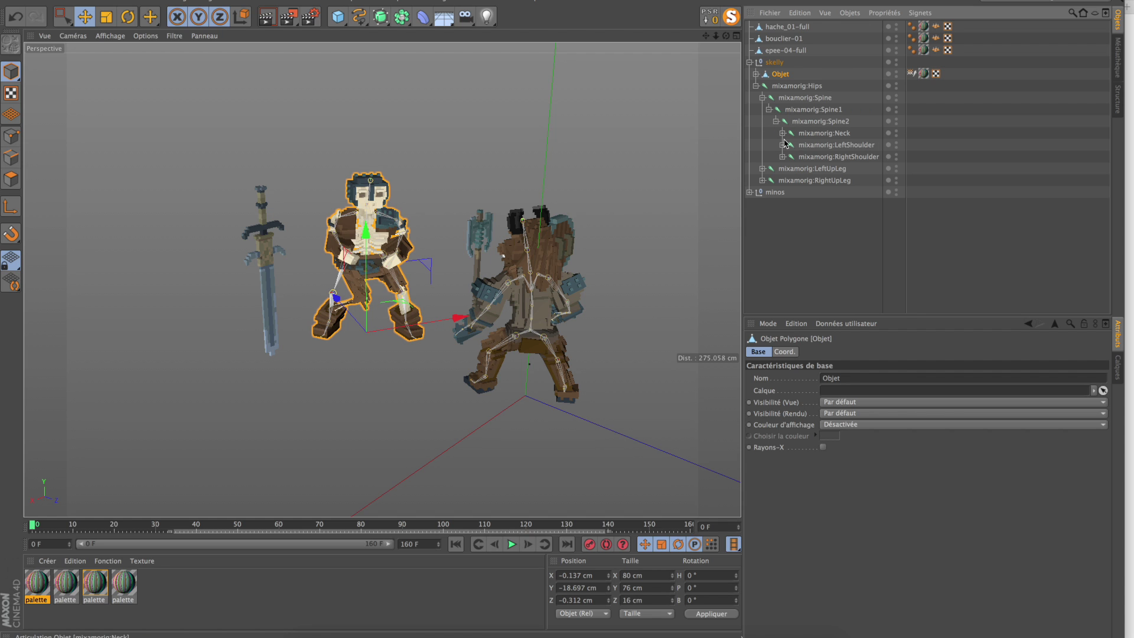
left_click(801, 146)
left_click(806, 157)
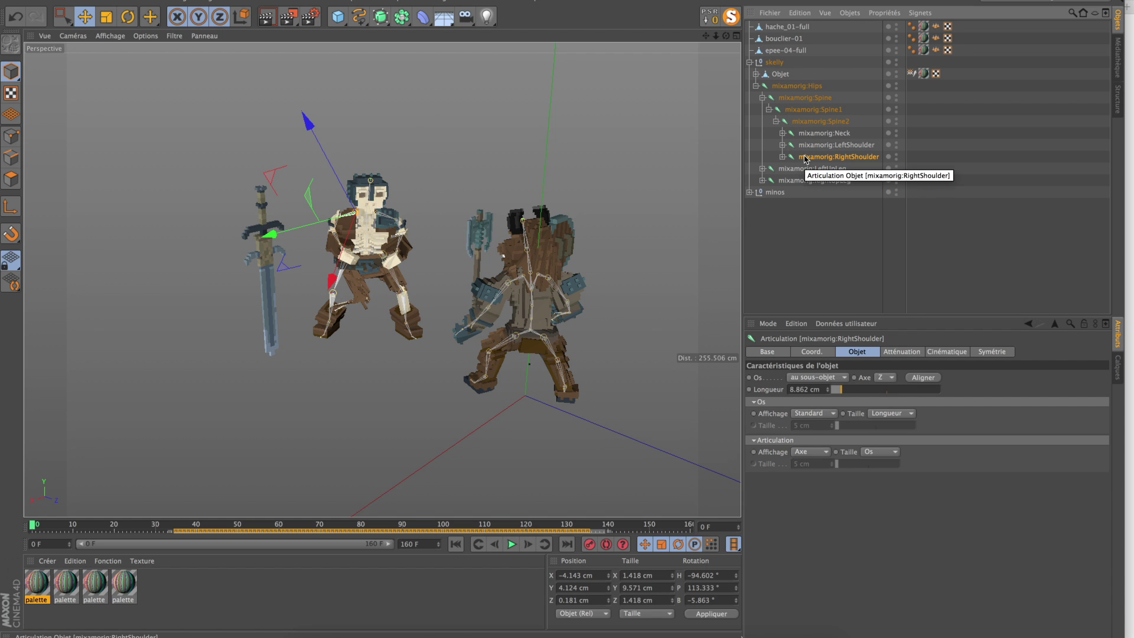
Parent epee-04-full under skelly's mixamorig:RightHandIndex1 joint and reset its position and rotation to zero
left_click(783, 157)
left_click(789, 168)
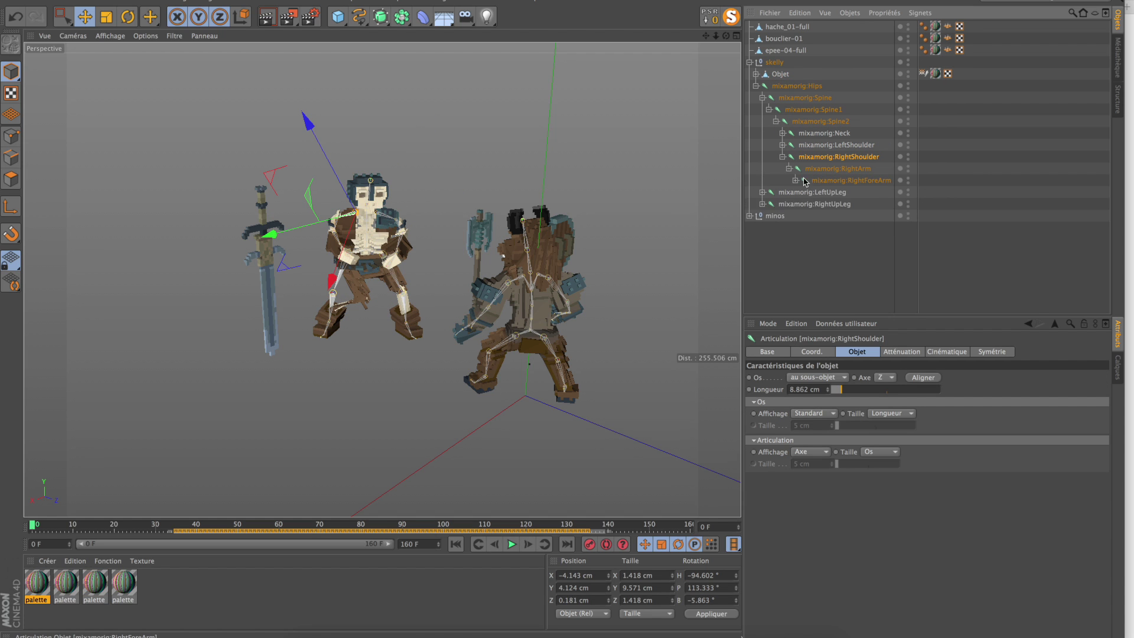
left_click(804, 192)
left_click(822, 205)
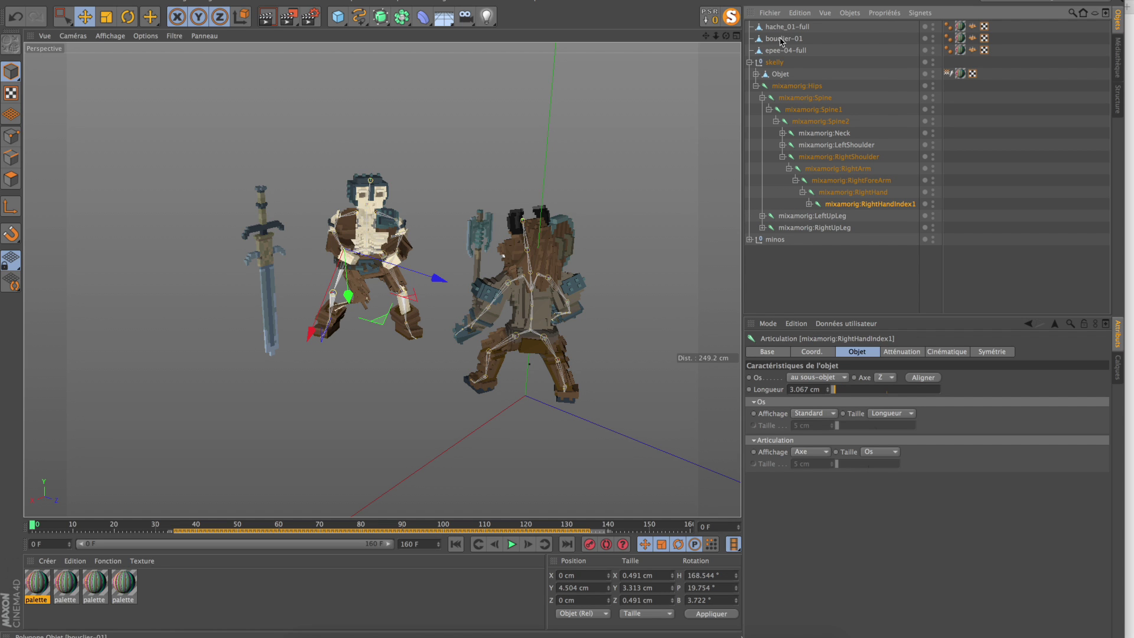
left_click_drag(780, 53, 843, 207)
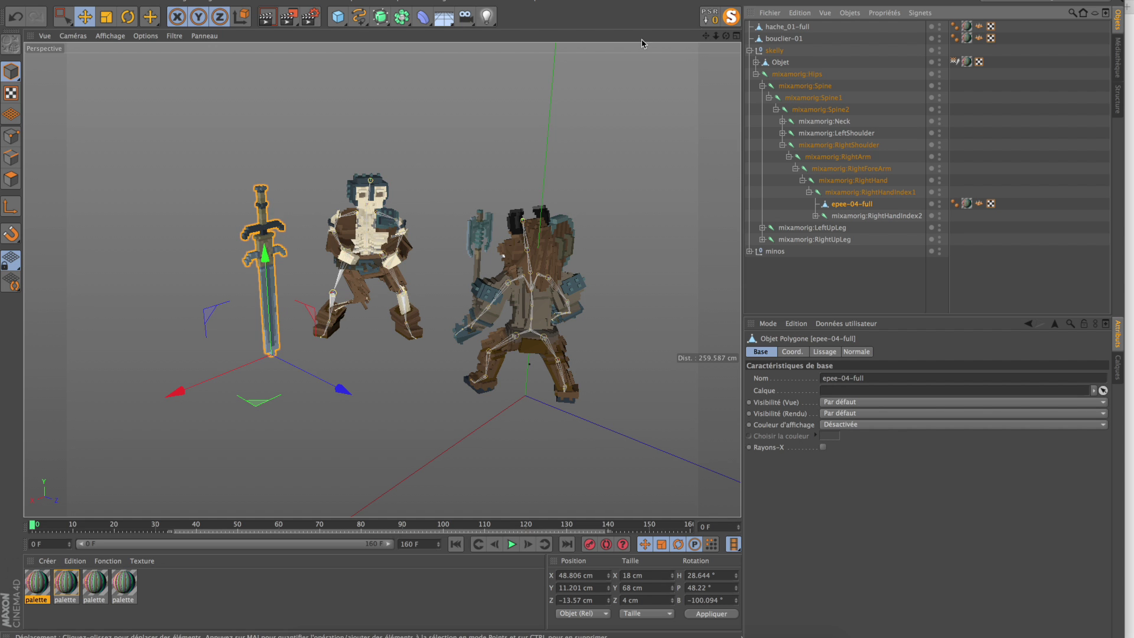
left_click(712, 18)
Rotate the sword to a bank of about 107° and move its handle into the skeleton's hand, at about X -55 cm, Y 17 cm
left_click_drag(229, 289, 474, 289, "alt")
right_click_drag(352, 262, 478, 244, "alt")
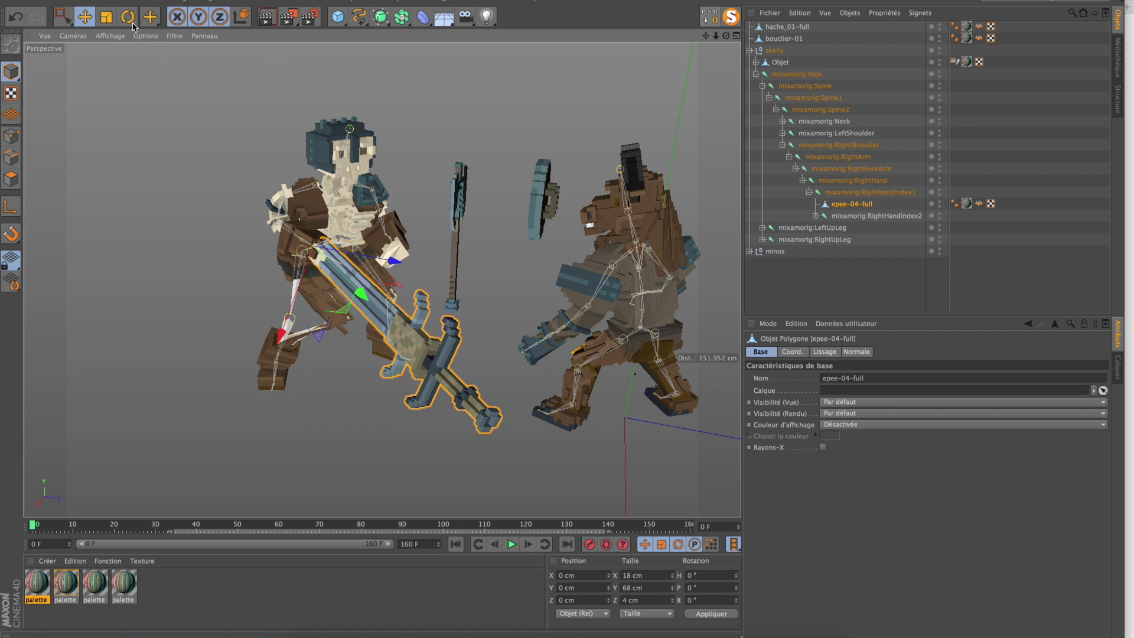
left_click(129, 22)
left_click_drag(344, 276, 255, 241)
key("e")
left_click_drag(275, 308, 444, 133)
middle_click_drag(204, 140, 223, 178, "alt")
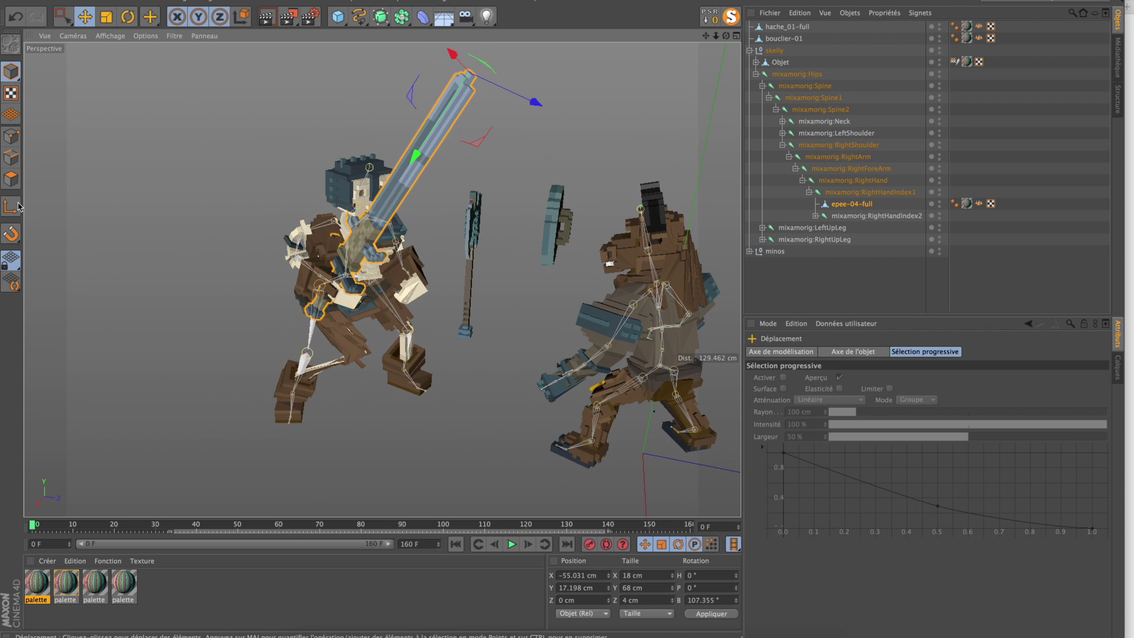
Scale the sword down uniformly to about 52 cm long, keeping its handle in the skeleton's right hand
left_click_drag(344, 267, 304, 192, "alt")
left_click(106, 16)
left_click_drag(230, 269, 198, 278)
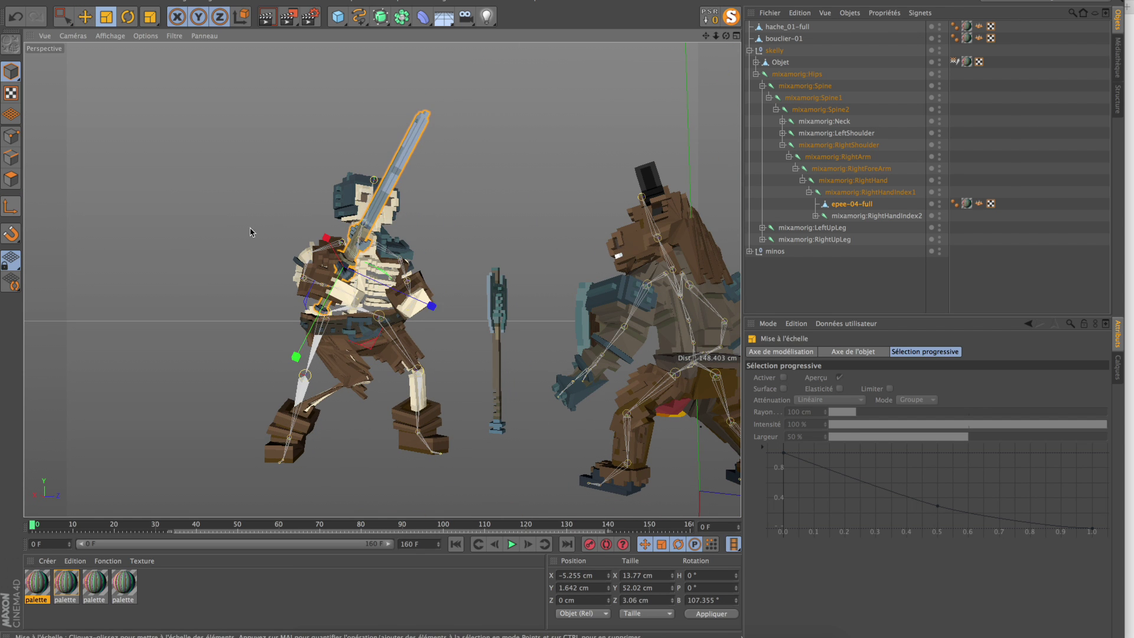
Refine the position of epee-04-full so its handle sits inside the skeleton's right hand from every angle
left_click_drag(250, 232, 140, 294, "alt")
left_click(86, 17)
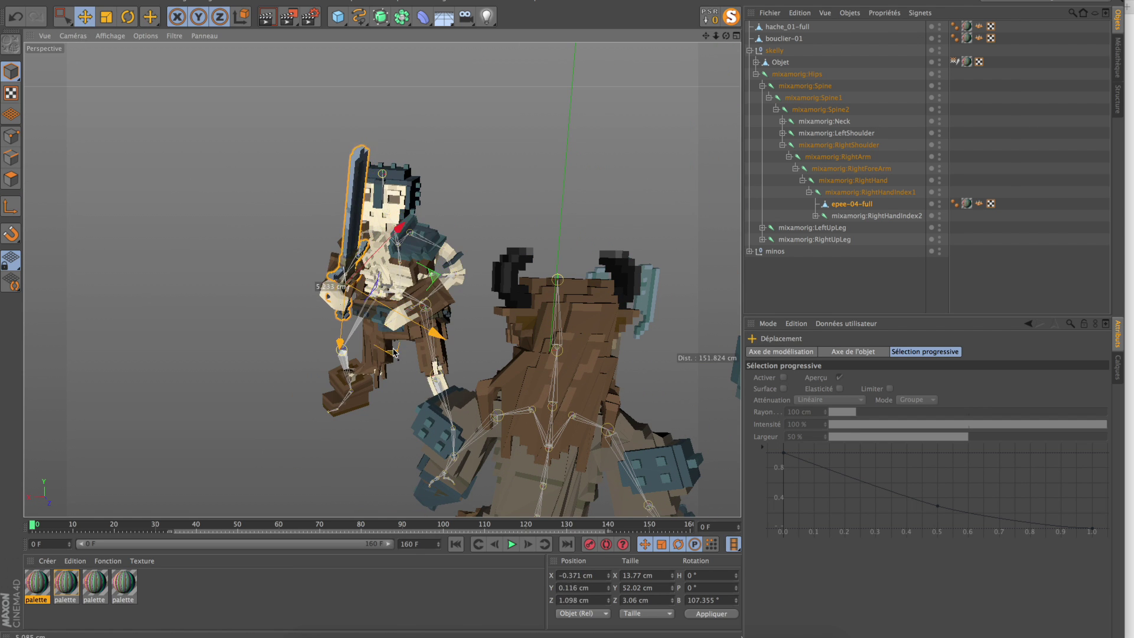
left_click_drag(393, 353, 668, 363)
left_click_drag(265, 230, 286, 242)
left_click_drag(396, 270, 400, 267)
left_click_drag(343, 263, 260, 290, "alt")
left_click_drag(322, 363, 523, 289)
Collapse skelly's right arm chain, expand the left one from mixamorig:LeftShoulder to the hand, and select mixamorig:LeftHandIndex1
left_click(782, 146)
left_click(788, 134)
left_click(784, 134)
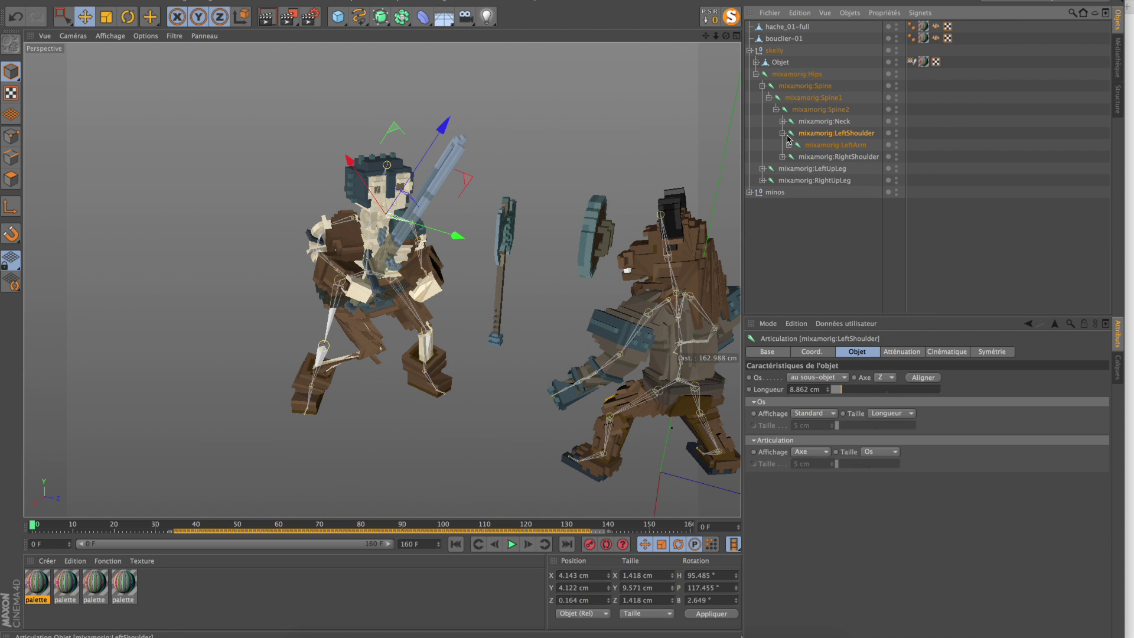
left_click(790, 145)
left_click(796, 156)
left_click(802, 169)
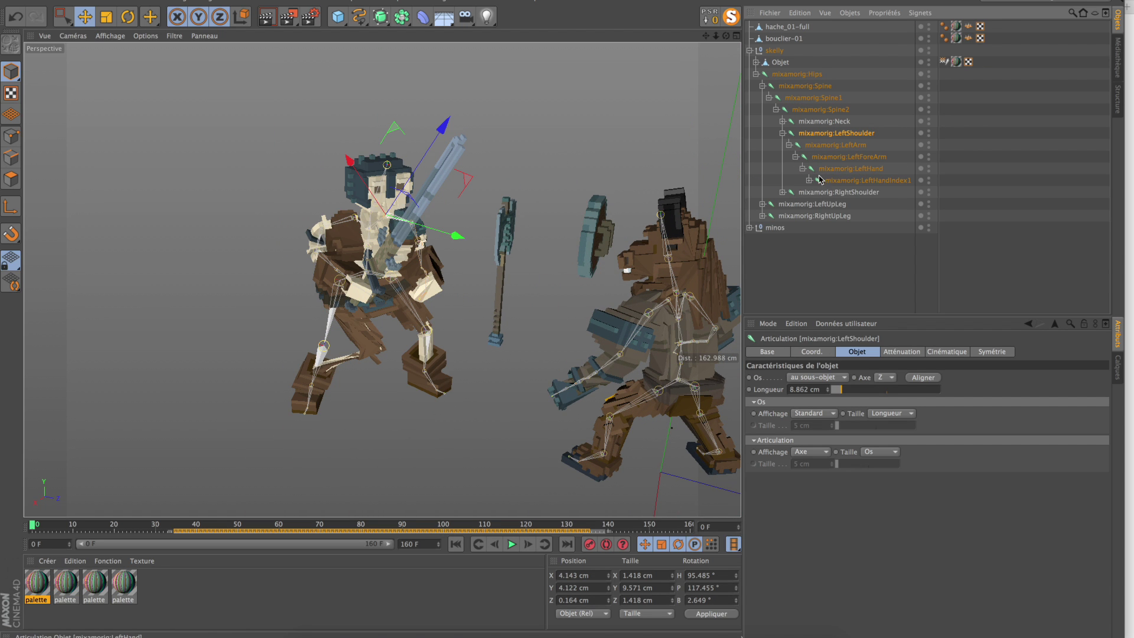
left_click(835, 181)
Parent the shield bouclier-01 under skelly's mixamorig:LeftHand joint
left_click_drag(507, 279, 532, 306)
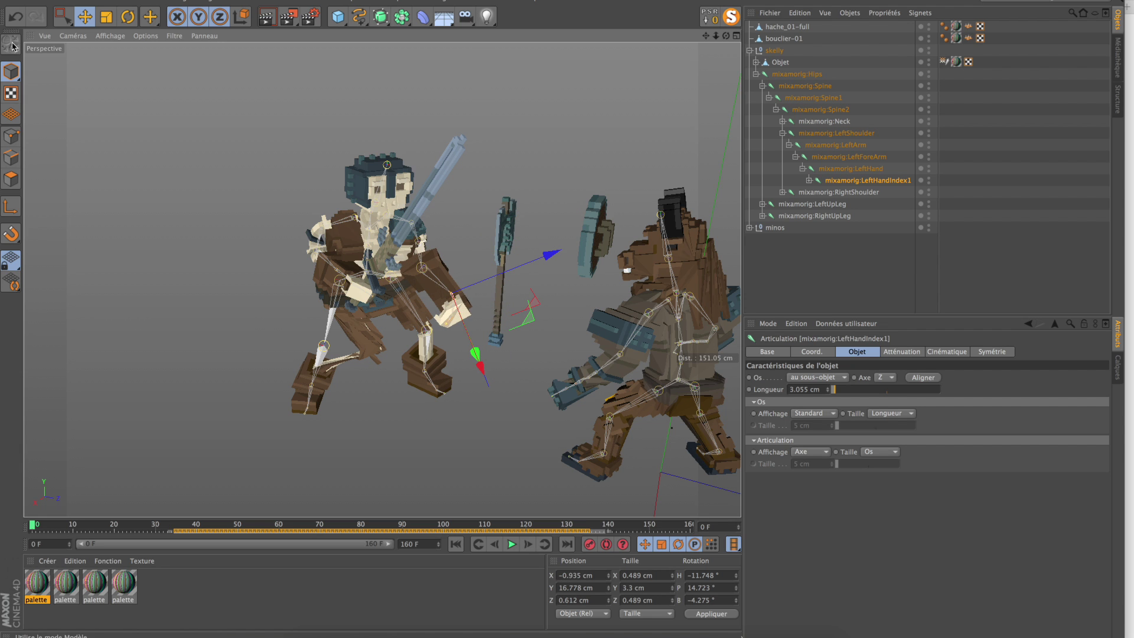
left_click(19, 21)
left_click_drag(845, 171, 846, 170)
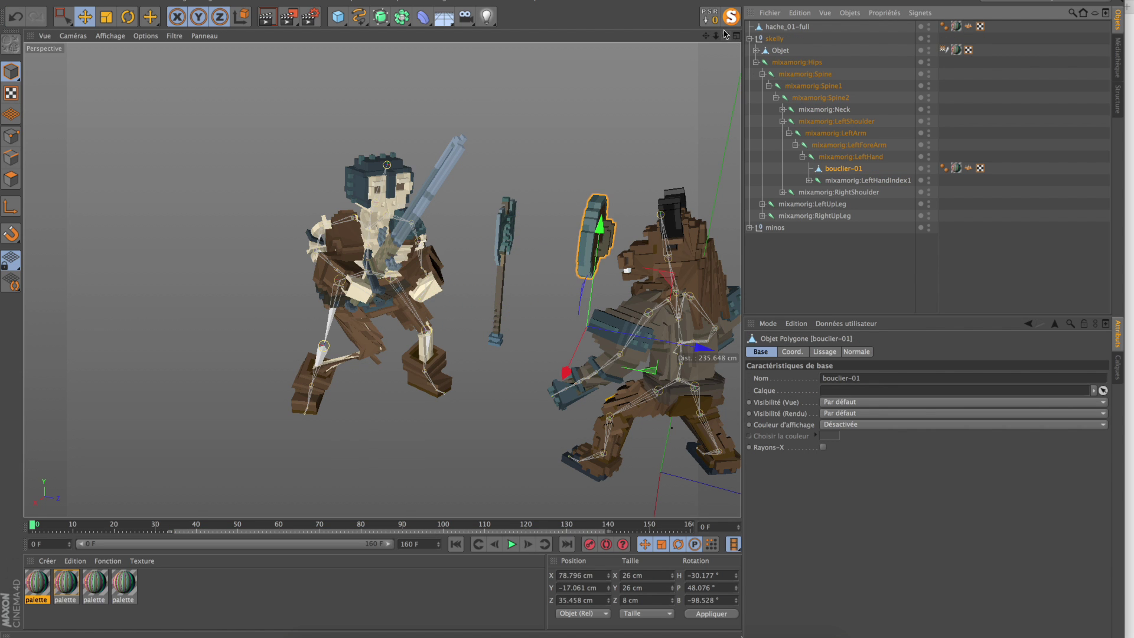
key("super+z")
Move the shield's axis to its centre near the handles, and reset its position and rotation to zero
left_click(16, 213)
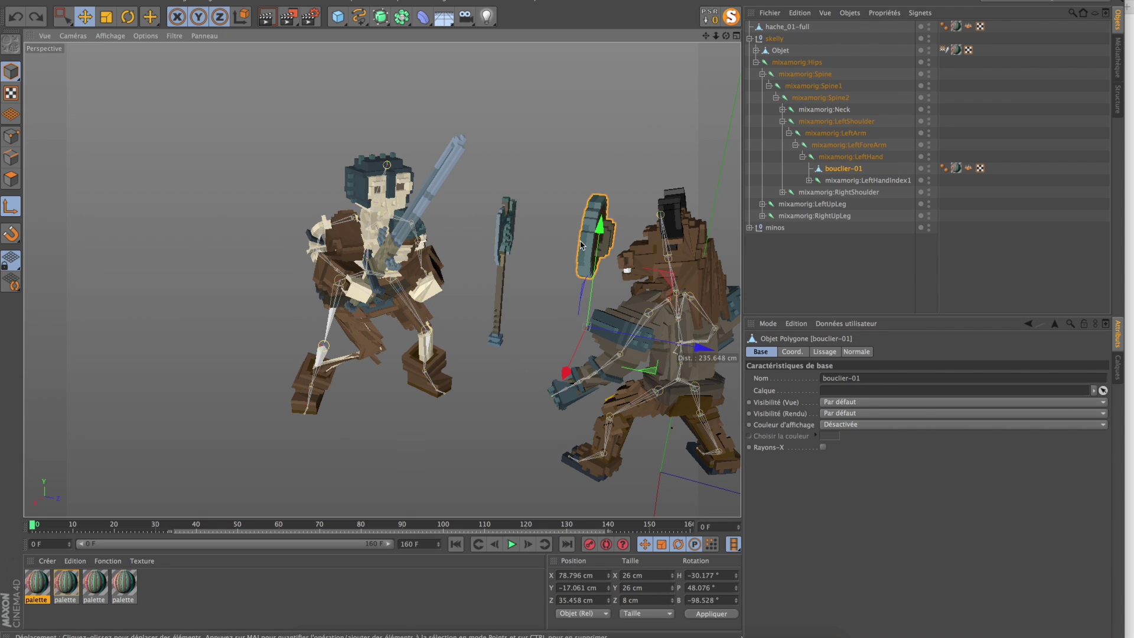
left_click_drag(583, 250, 484, 180, "alt")
left_click_drag(610, 183, 610, 176)
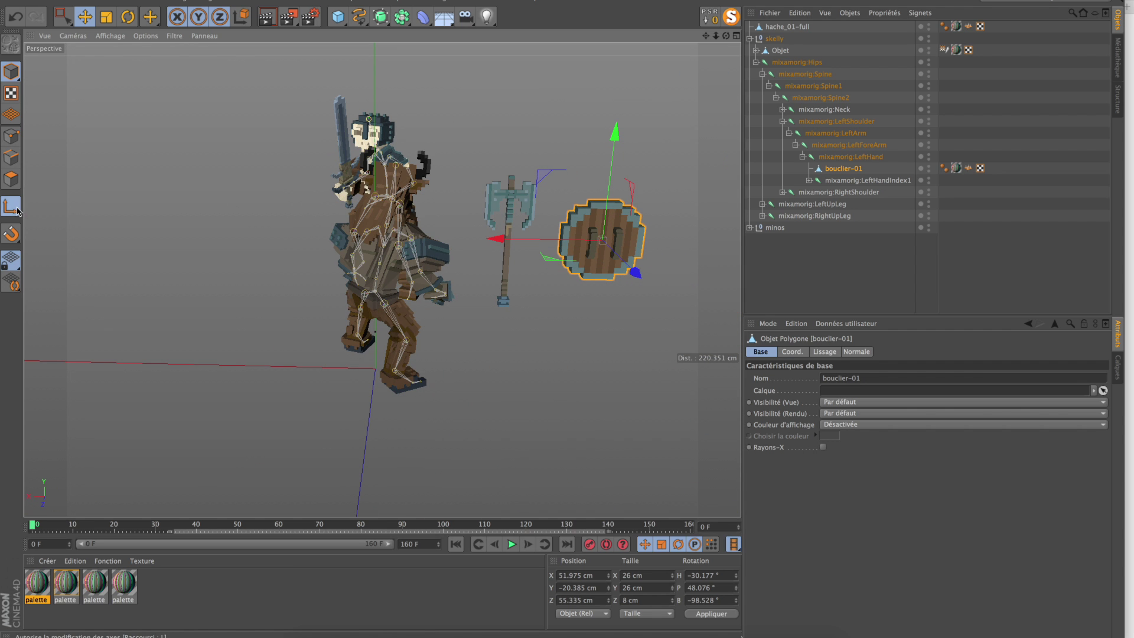
left_click(710, 17)
left_click_drag(408, 195, 520, 203, "alt")
scroll(519, 207, "up", 5)
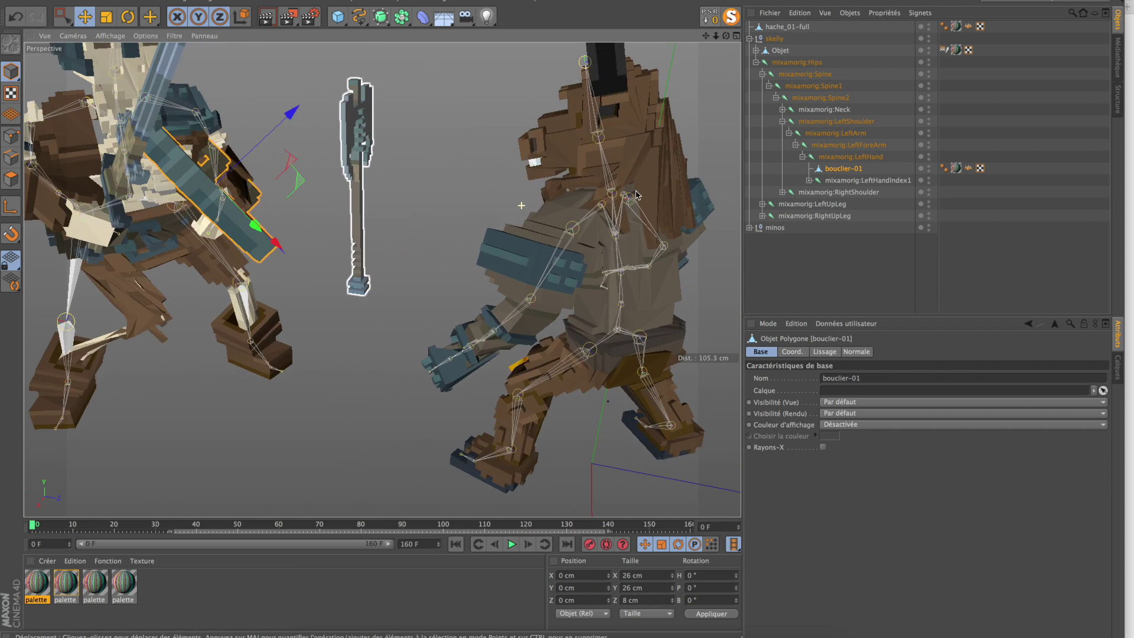
Rotate the shield to a heading of about 159° and move it onto the skeleton's left hand, at about X 1.2 cm, Z 3.2 cm
left_click_drag(142, 181, 128, 26, "alt")
left_click(123, 22)
left_click_drag(208, 133, 508, 225)
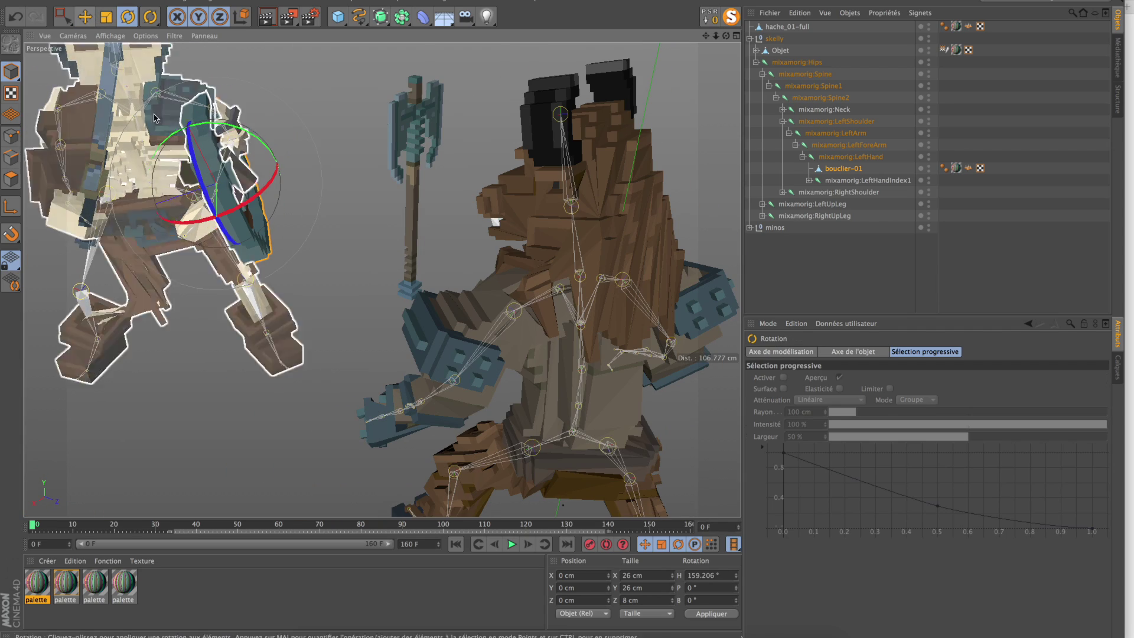
left_click(85, 18)
left_click_drag(194, 190, 214, 184)
left_click_drag(214, 184, 321, 194, "alt")
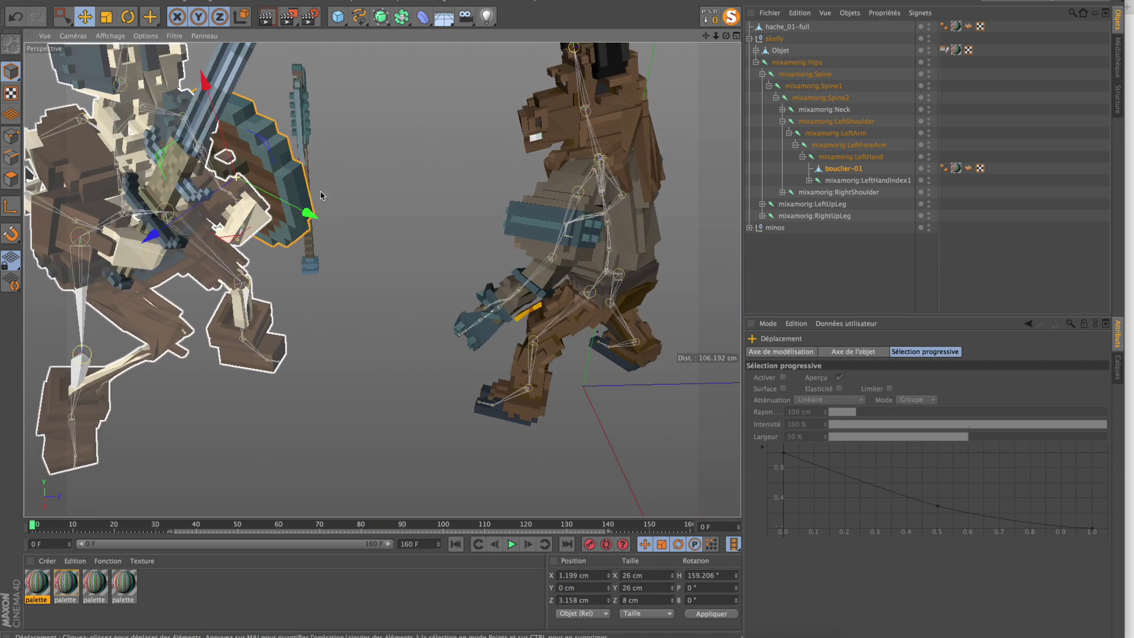
right_click_drag(343, 333, 276, 341, "alt")
left_click_drag(275, 342, 34, 531, "alt")
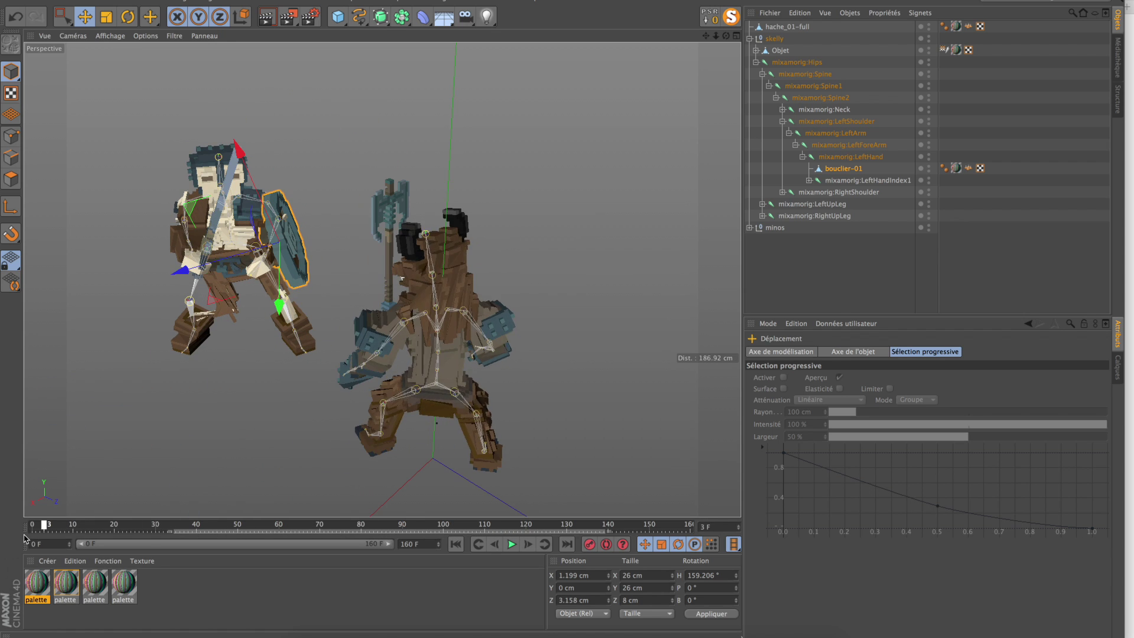
Select the axe hache_01-full and scrub the animation to frame 29, where the minotaur's arm is extended
left_click(390, 248)
left_click_drag(495, 266, 499, 269, "alt")
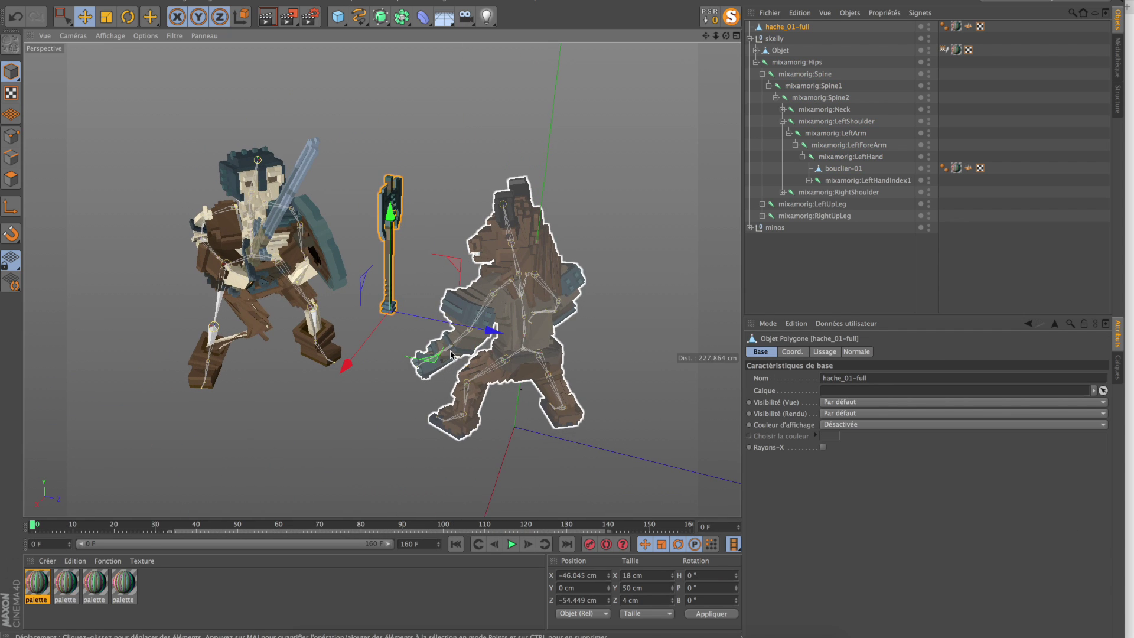
left_click_drag(158, 524, 152, 524)
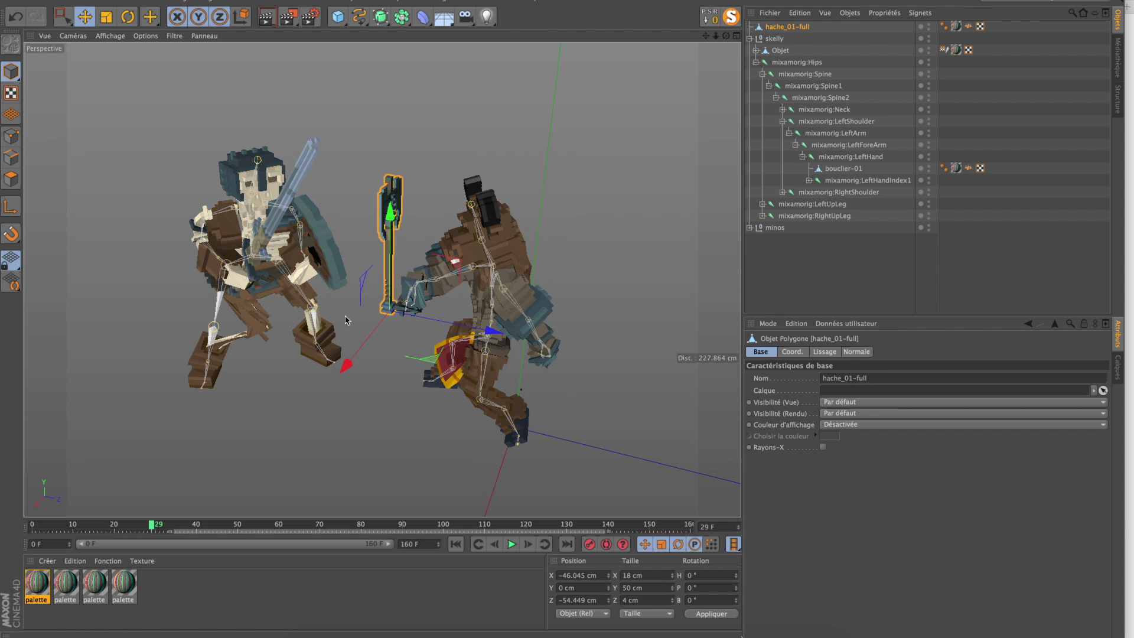
Expand the minos rig from mixamorig:Hips through the spine and right arm chain down to mixamorig:RightHand
left_click(412, 293)
left_click(749, 227)
left_click(756, 251)
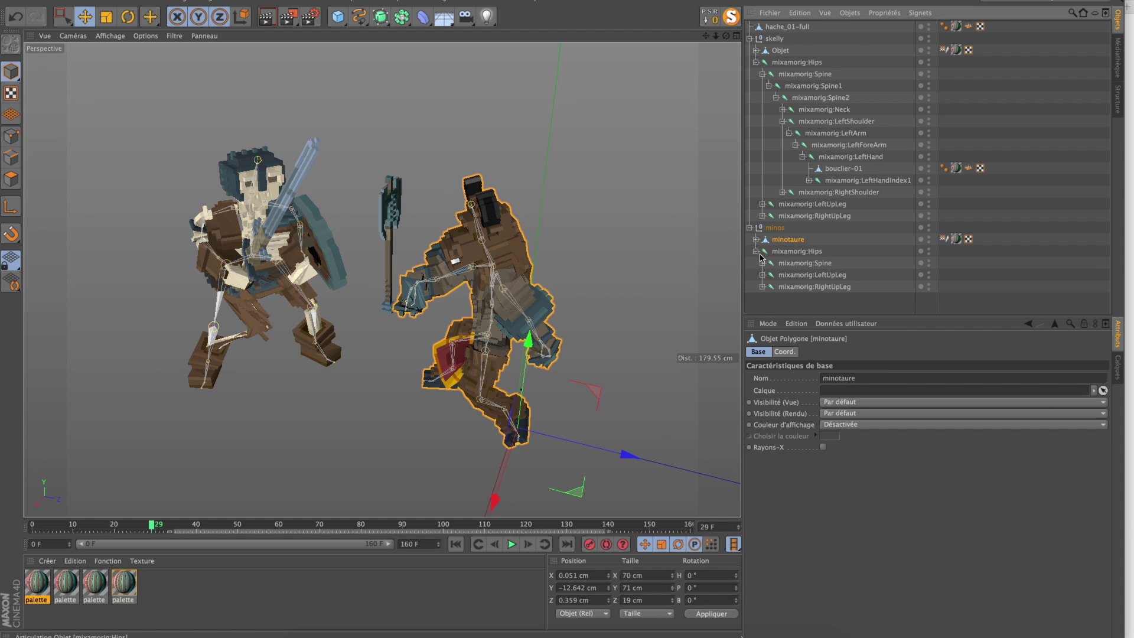
left_click(769, 275)
scroll(803, 286, "down", 3)
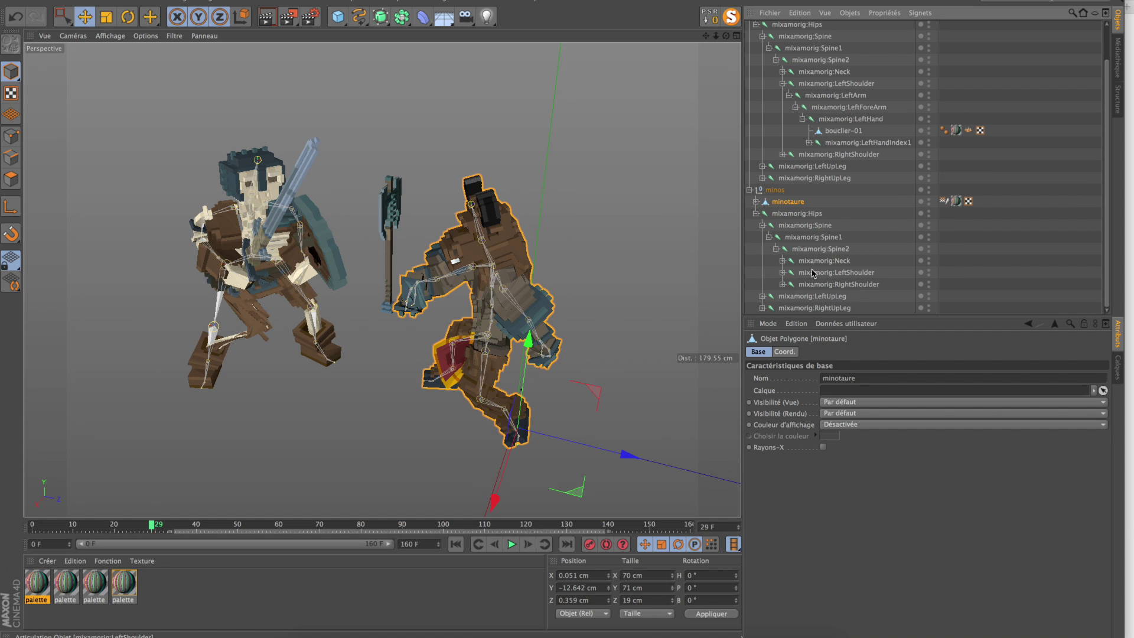
left_click(813, 271)
left_click(813, 284)
left_click(782, 284)
left_click(790, 296)
scroll(797, 292, "down", 2)
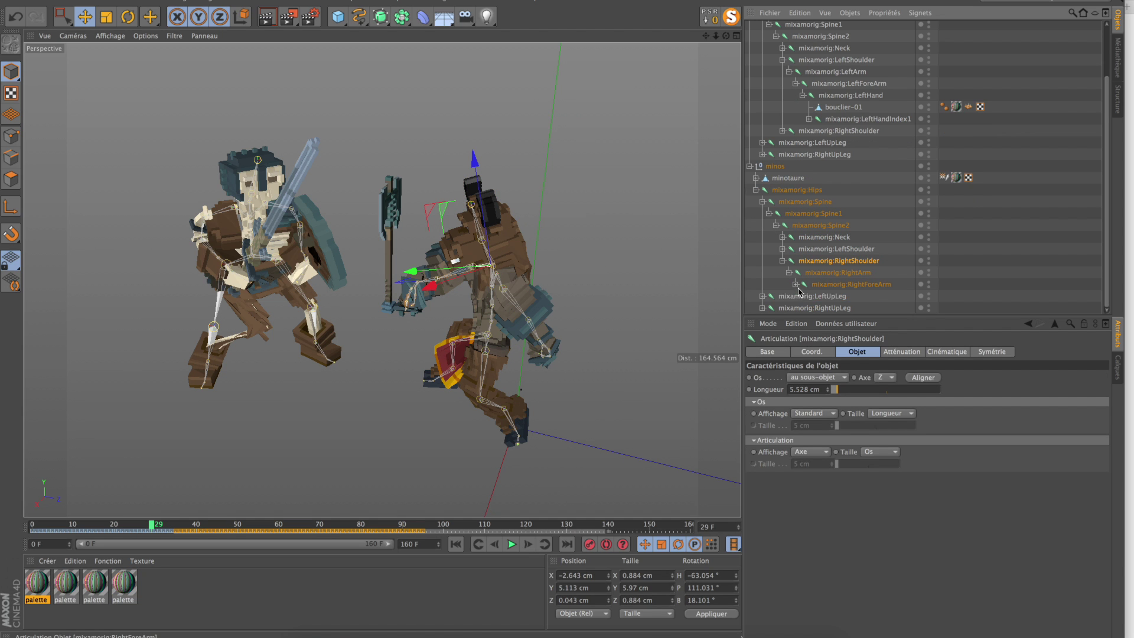
left_click(826, 297)
Parent hache_01-full under minos's mixamorig:RightHand joint and reset its position and rotation to zero
left_click(391, 190)
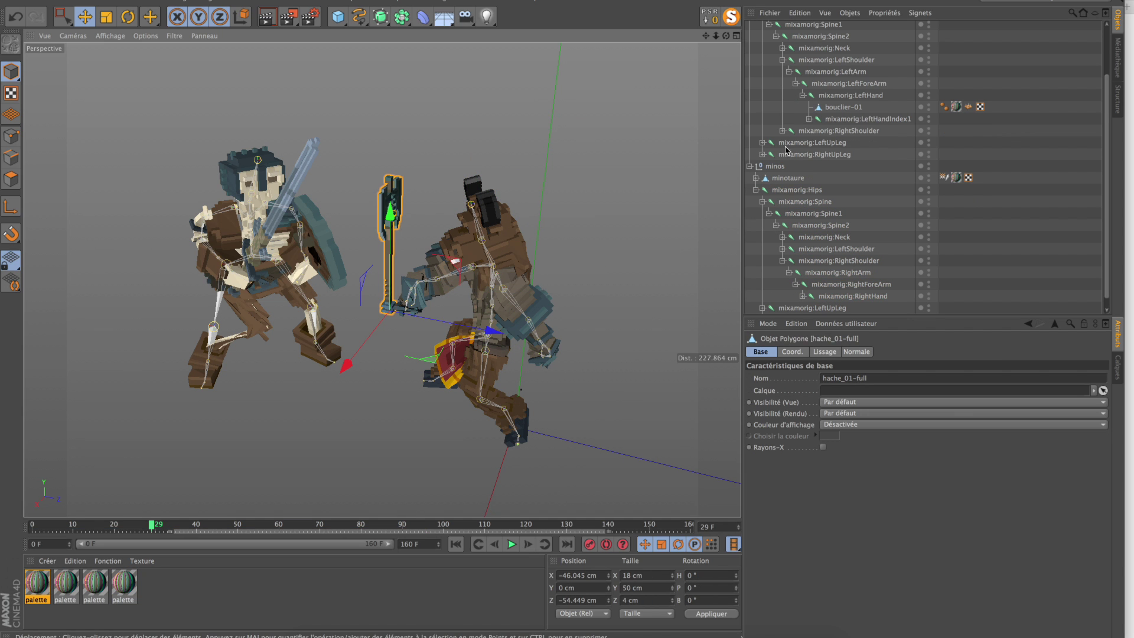
left_click(1105, 66)
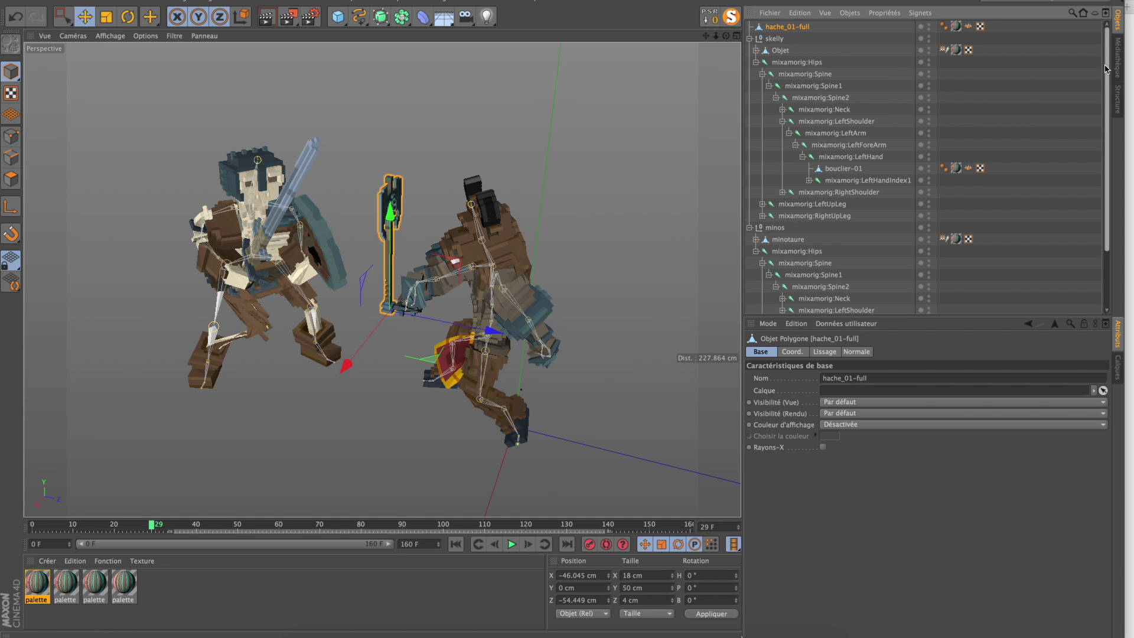
left_click(748, 38)
left_click_drag(785, 26, 833, 182)
left_click(708, 21)
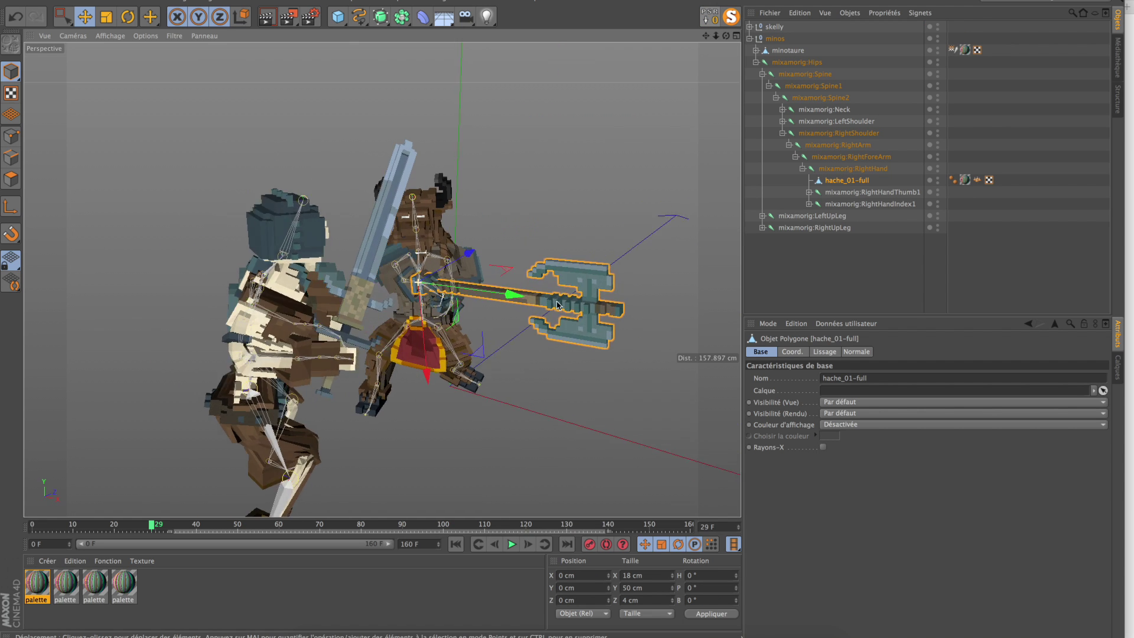
Rotate the axe to about H 114°, P -22°, B 11.5° and move its grip into the minotaur's right hand, at about X 3.3 cm, Y -7.3 cm
key("r")
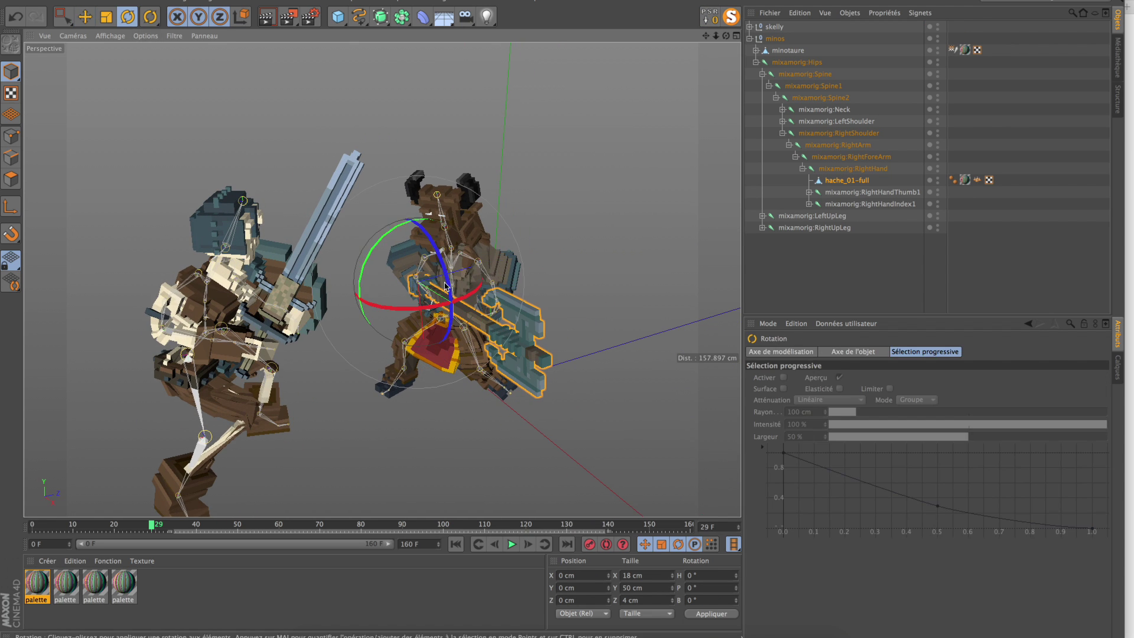
left_click_drag(450, 289, 440, 251)
left_click_drag(359, 307, 697, 326)
left_click(85, 16)
left_click_drag(427, 201, 402, 220)
left_click(128, 17)
left_click_drag(339, 337, 82, 284)
Scrub to frame 30, inspect the axe's strike on the shield, and clear the selection
mouse_move(32, 526)
left_mouse_down()
mouse_move(417, 525)
mouse_move(47, 525)
mouse_move(157, 520)
left_mouse_up()
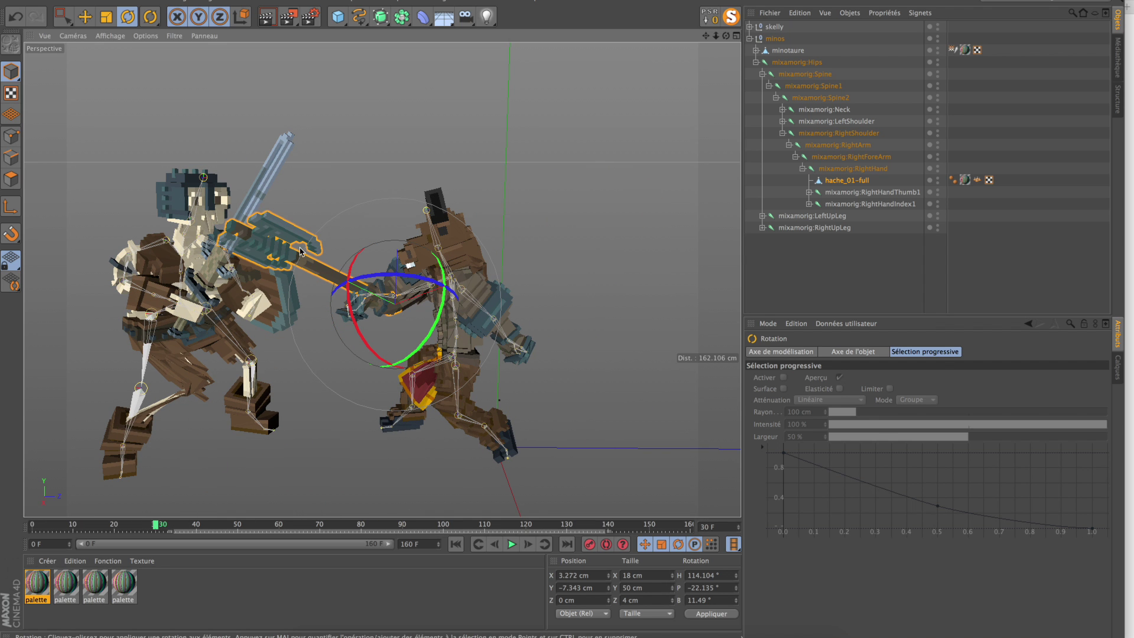
mouse_move(308, 383)
left_mouse_down("alt")
mouse_move(179, 438)
mouse_move(230, 449)
mouse_move(208, 418)
mouse_move(262, 385)
mouse_move(298, 385)
left_mouse_up("alt")
left_click(346, 396)
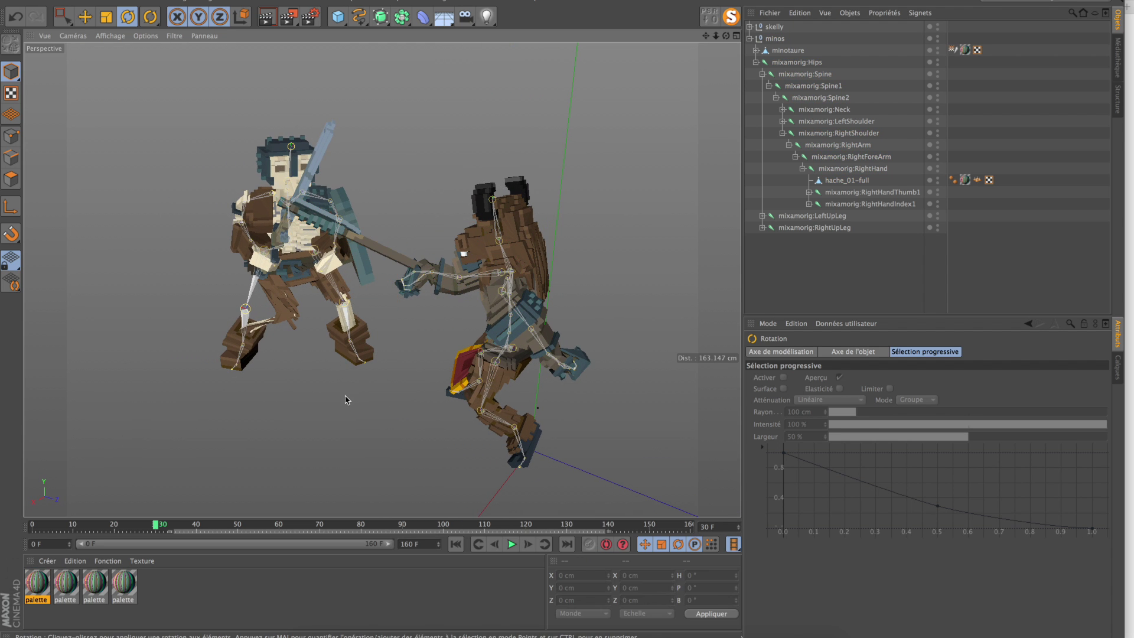
Add a rigid body (Corps rigide) simulation tag to the skeleton's shield bouclier-01
left_click(354, 232)
left_click_drag(345, 453, 406, 445, "alt")
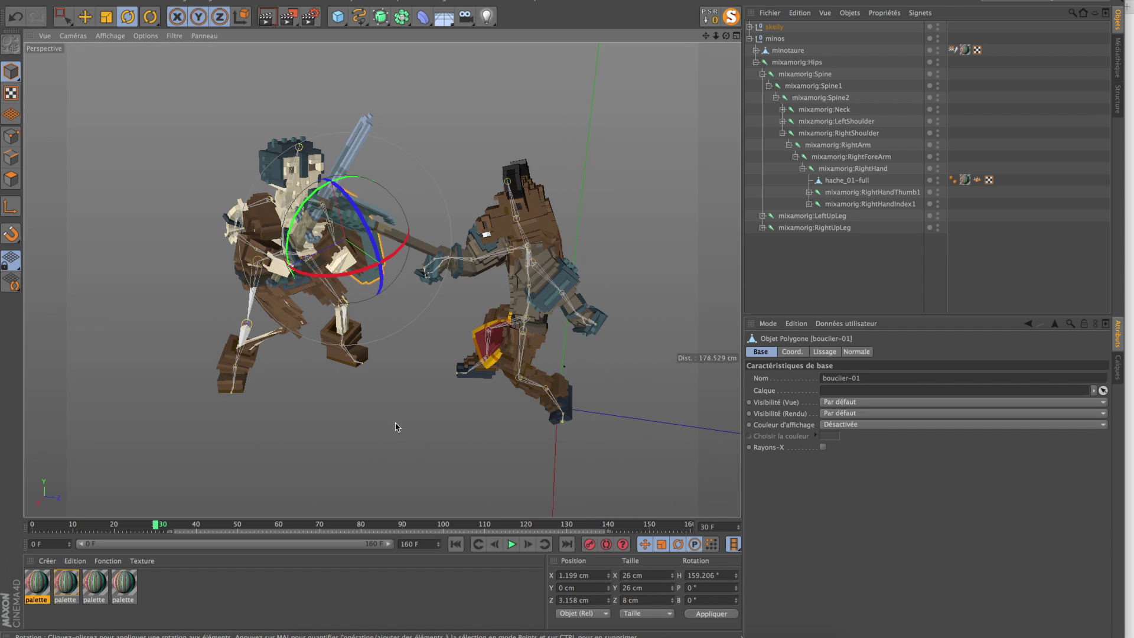
left_click(749, 39)
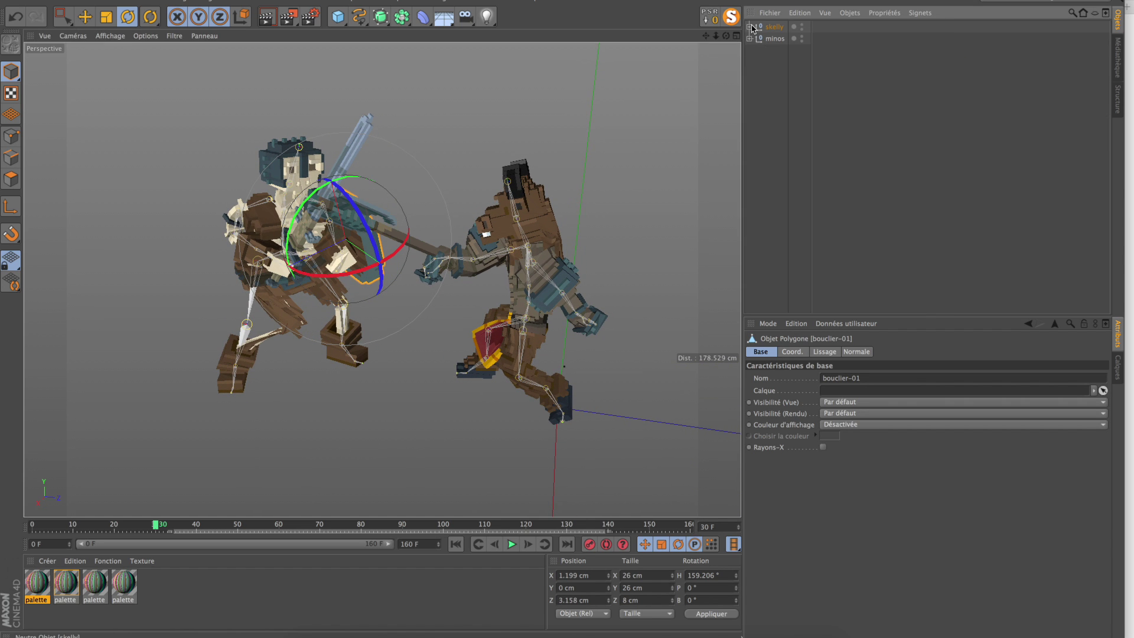
left_click(749, 26)
right_click(834, 158)
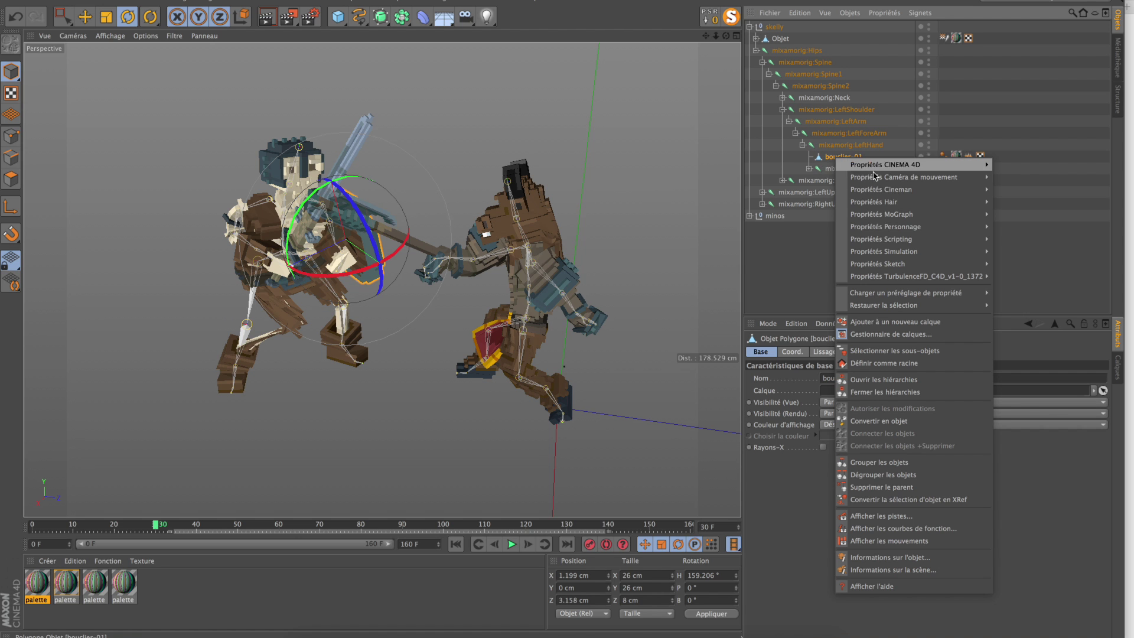
mouse_move(899, 257)
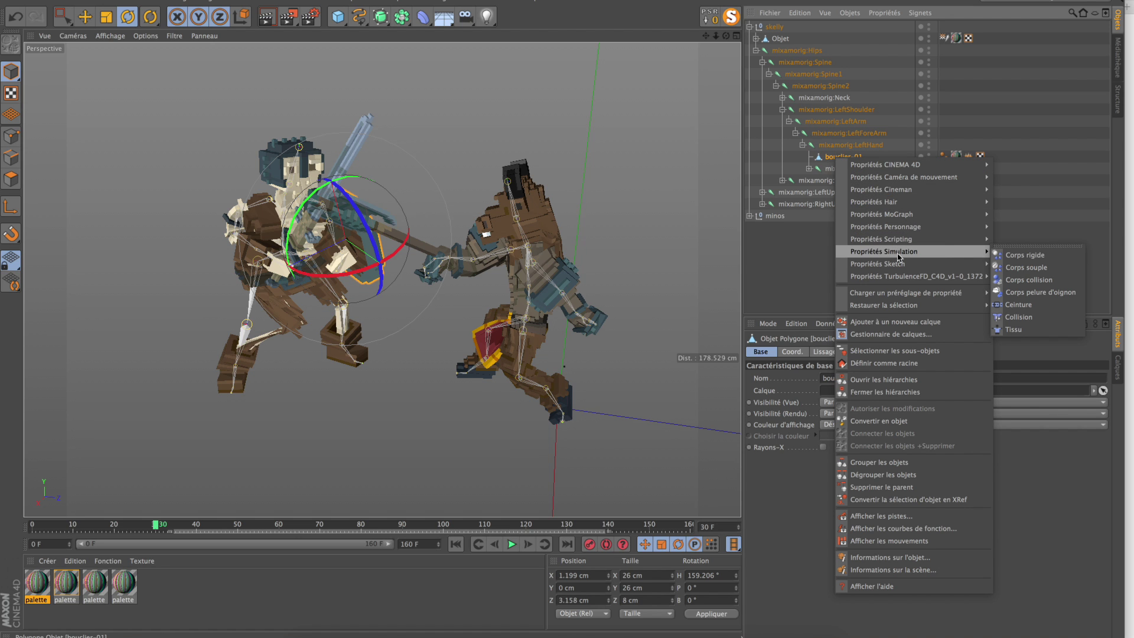
left_click(1009, 255)
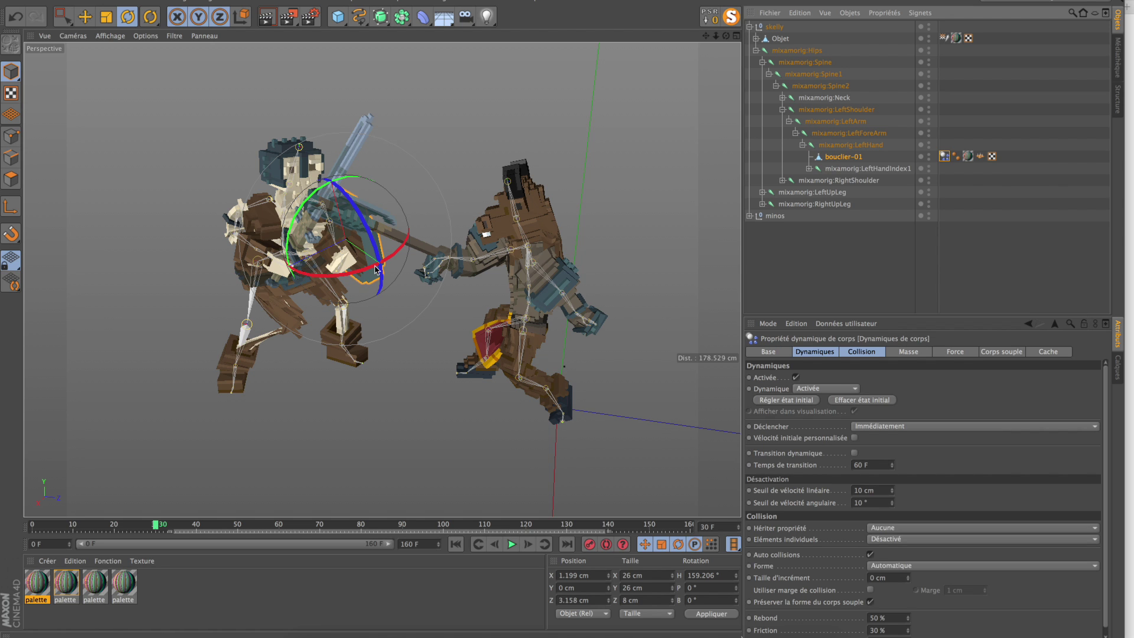
Add a collider body (Corps collision) simulation tag to the minotaur's axe hache_01-full
left_click(427, 245)
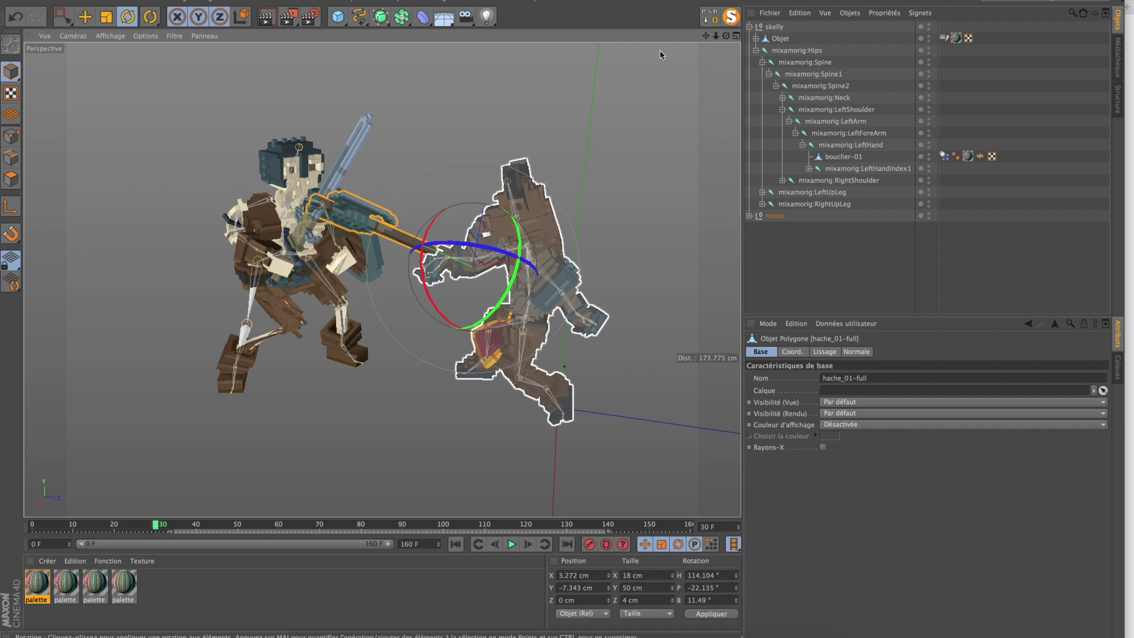
left_click(750, 216)
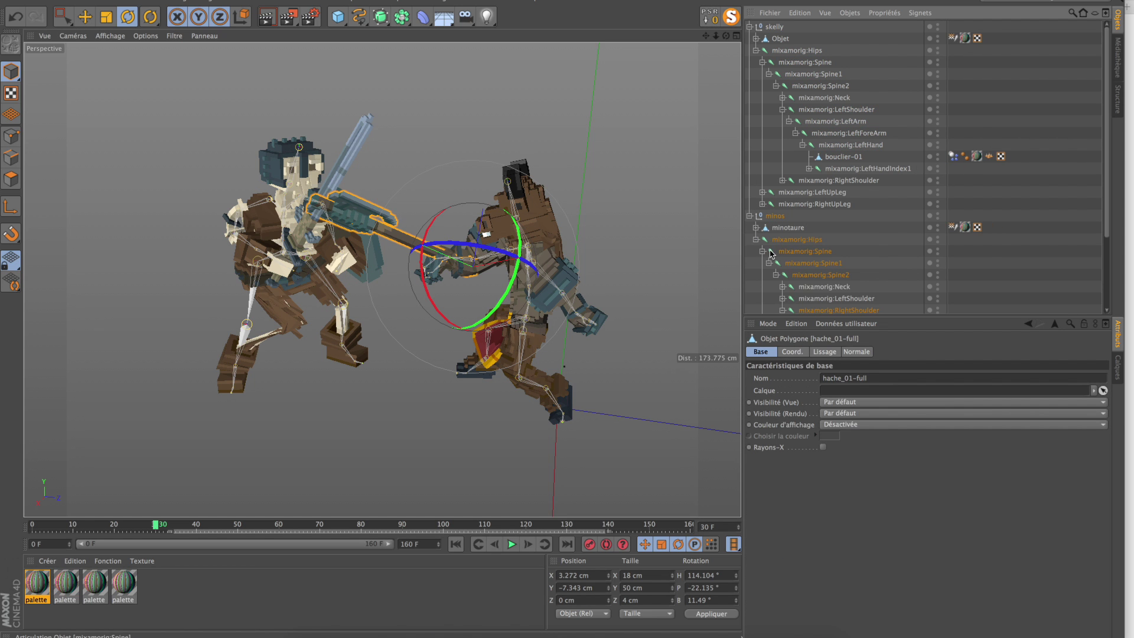
scroll(789, 248, "down", 3)
right_click(832, 262)
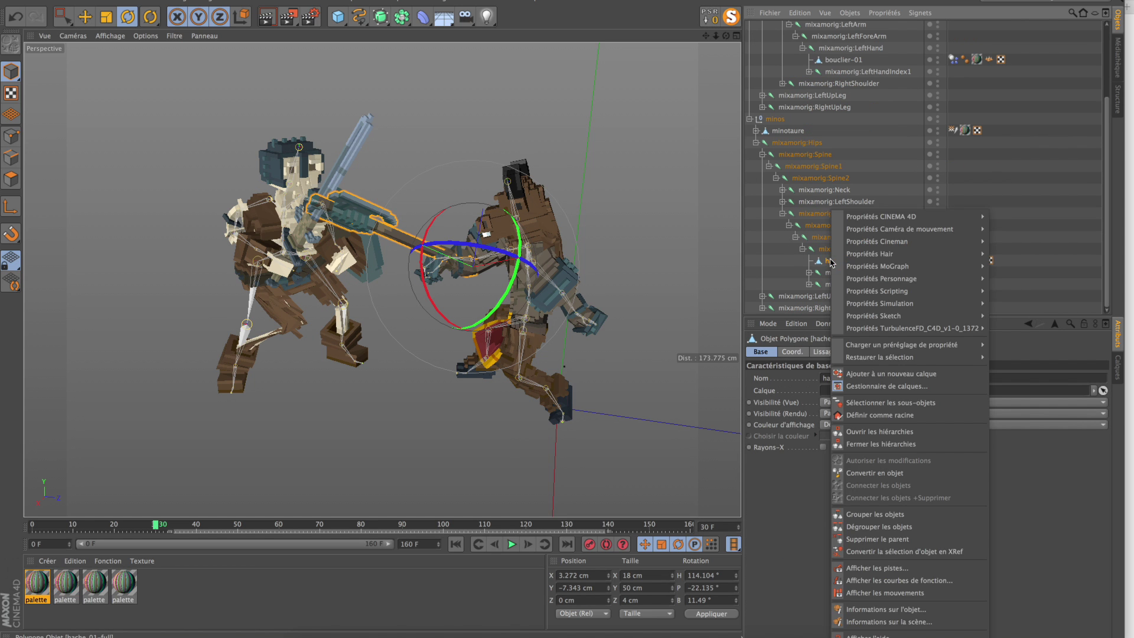
mouse_move(886, 305)
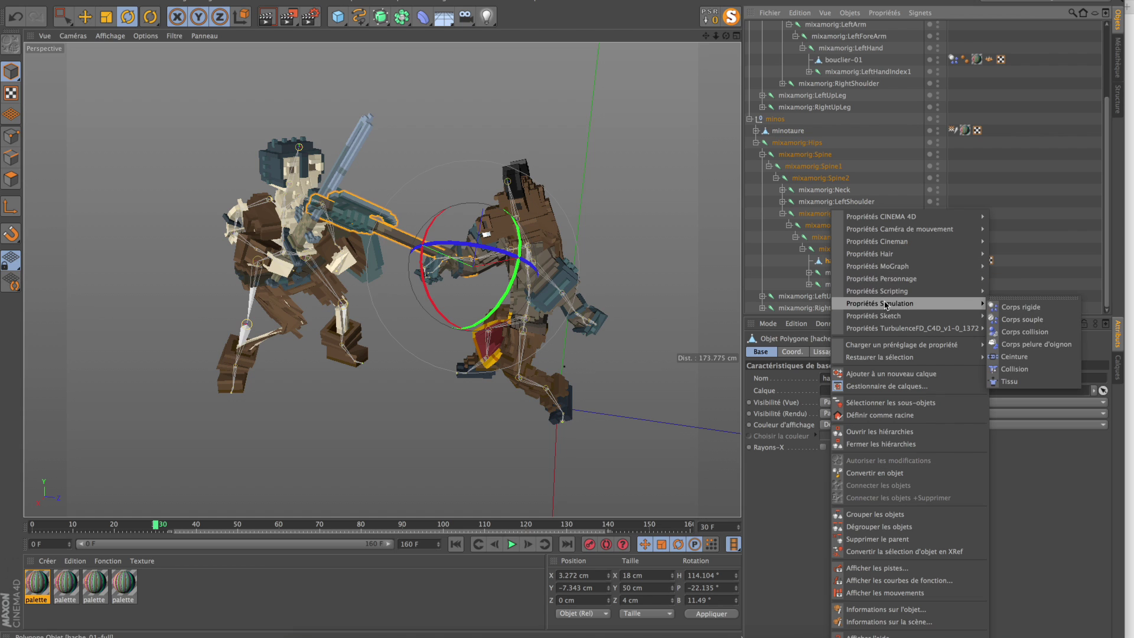
left_click(1032, 332)
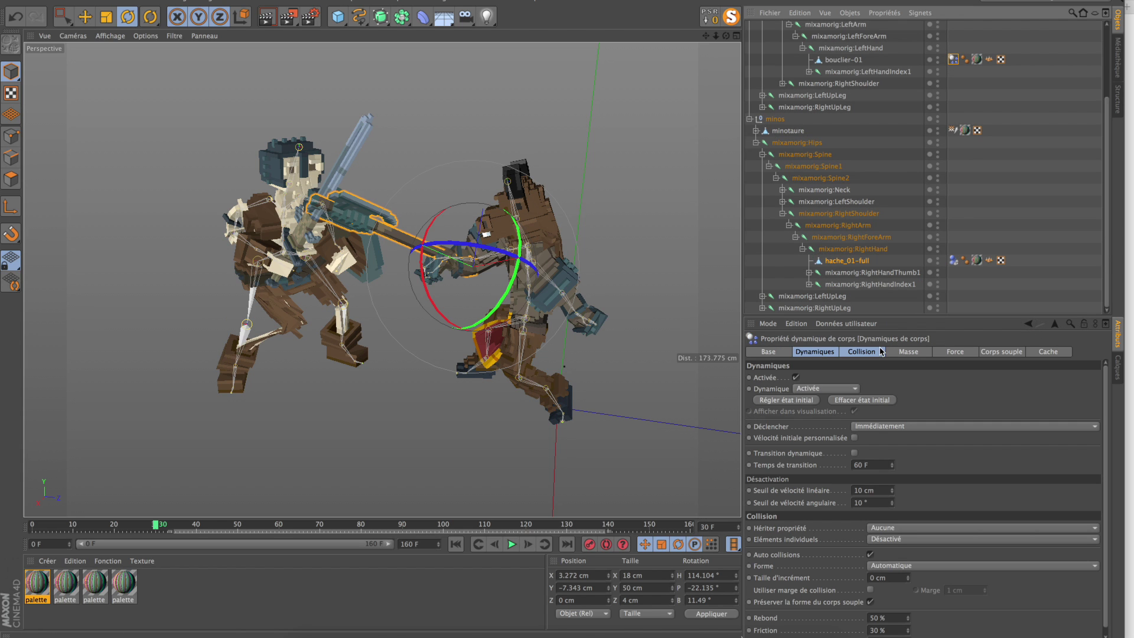
Set the shield's dynamics trigger (Déclencher) to Sur collision and play the animation from the first frame
left_click(869, 426)
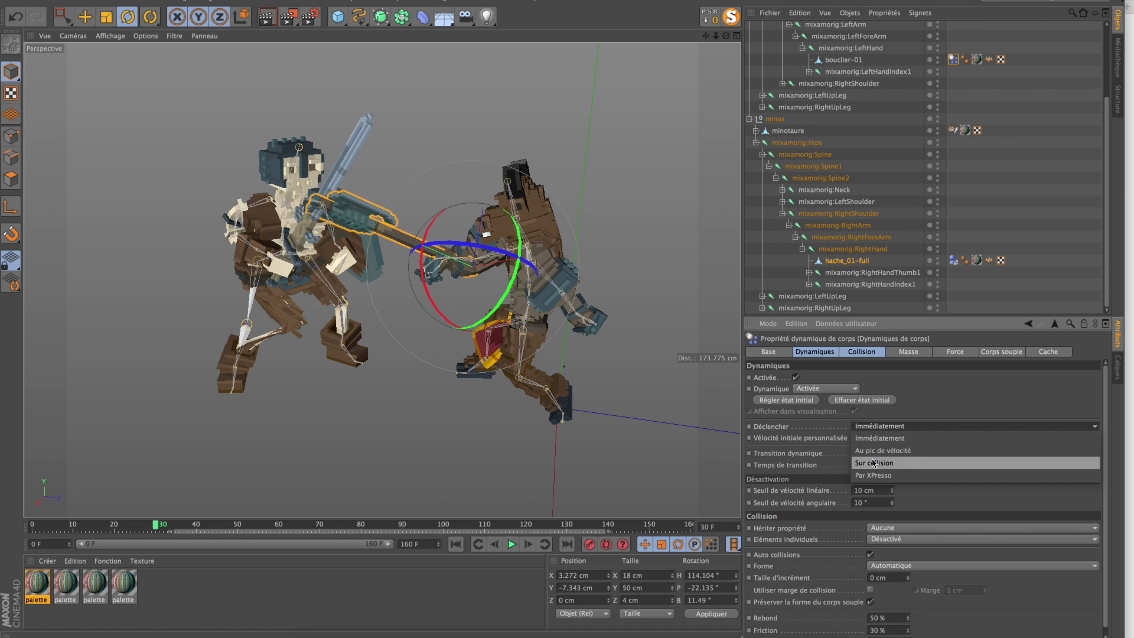
left_click(869, 437)
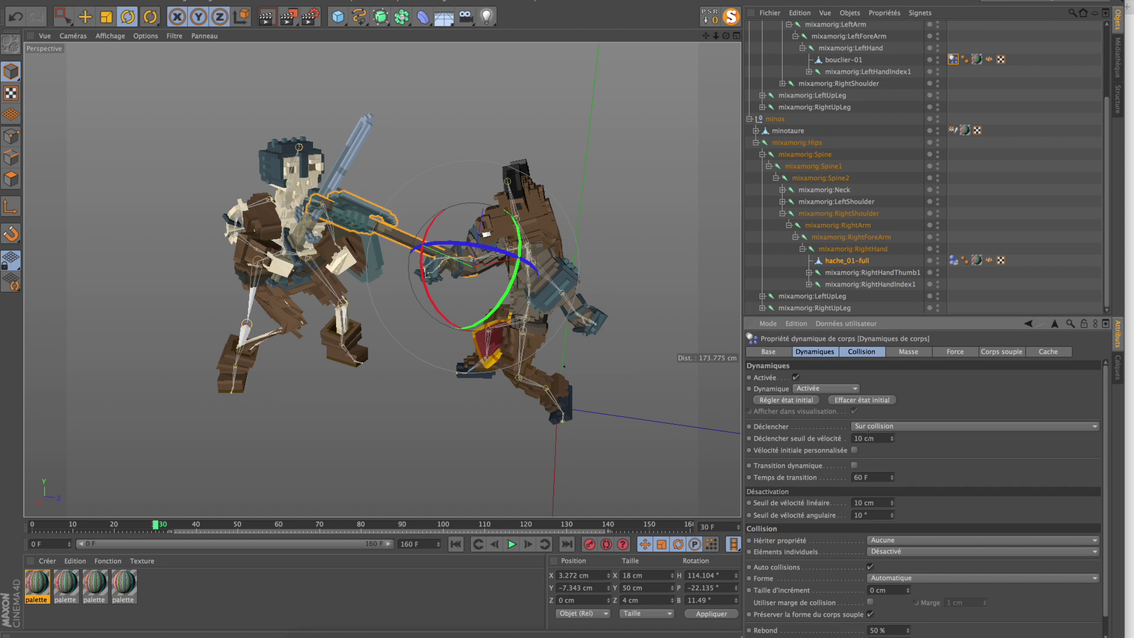
left_click(459, 544)
left_click(512, 544)
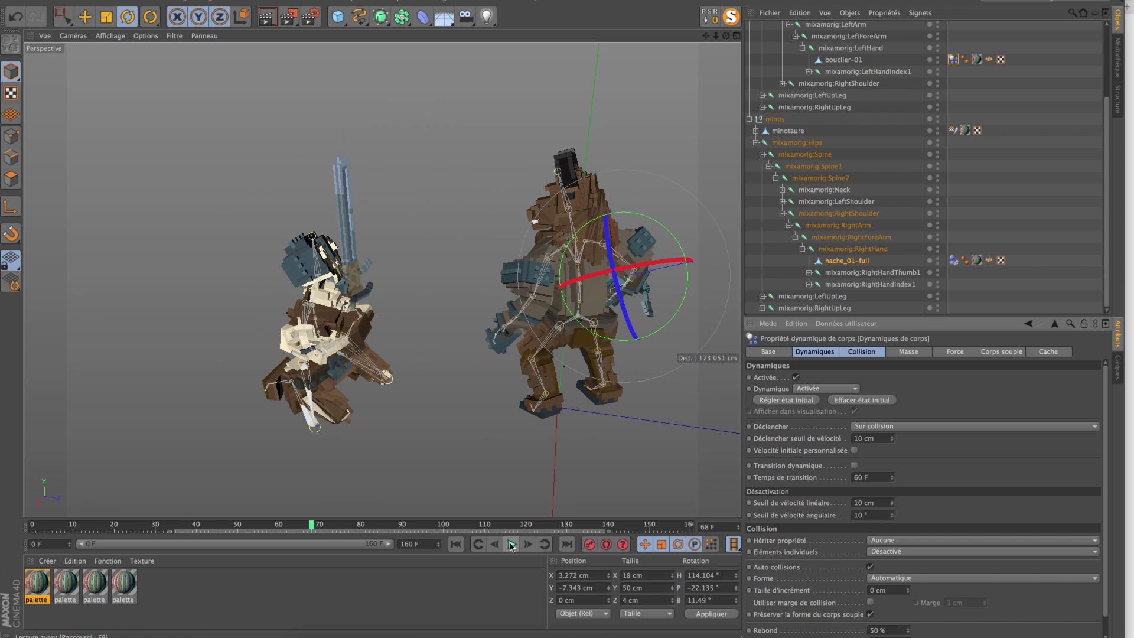
Add a floor object (Sol) to the scene, give it a collider body (Corps collision) simulation tag, and play the animation
left_click(463, 546)
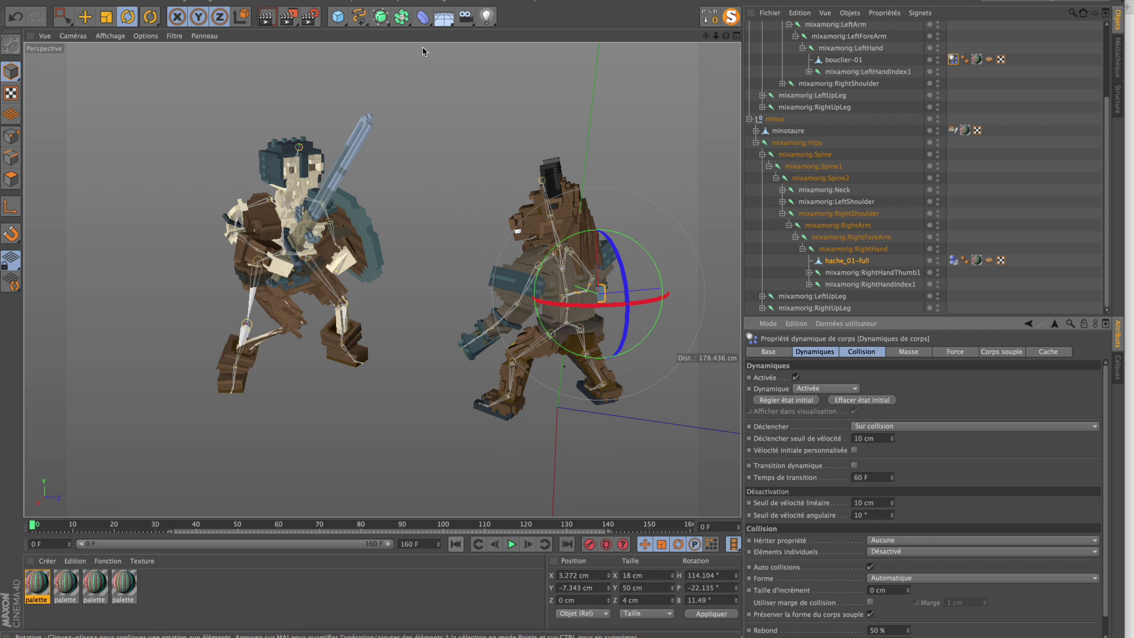
left_click_drag(441, 22, 461, 36)
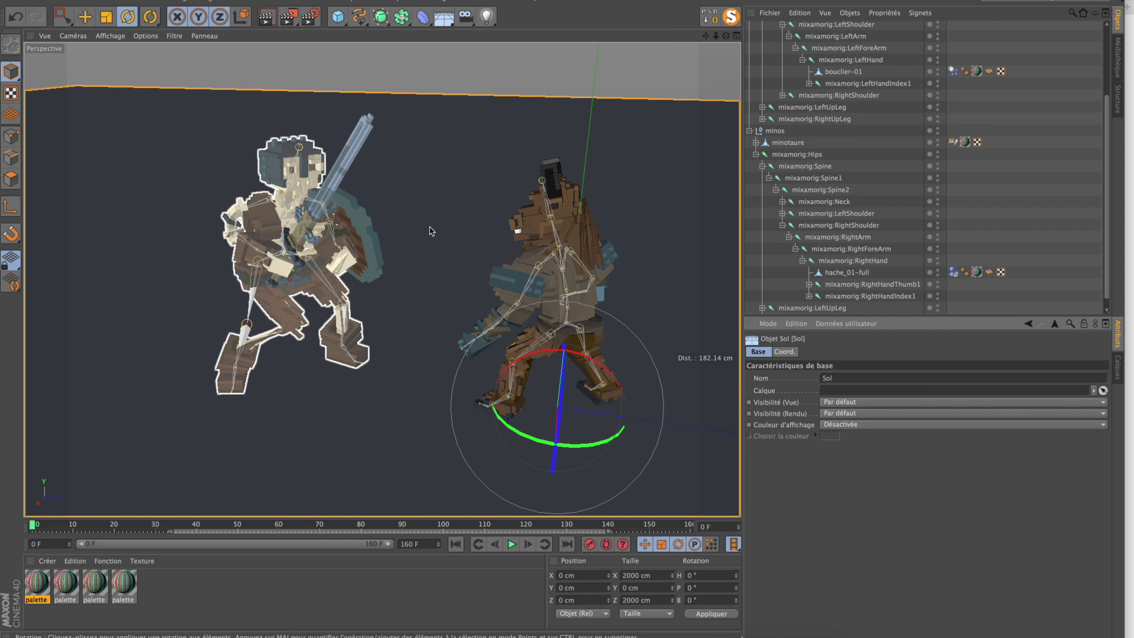
scroll(837, 70, "up", 3)
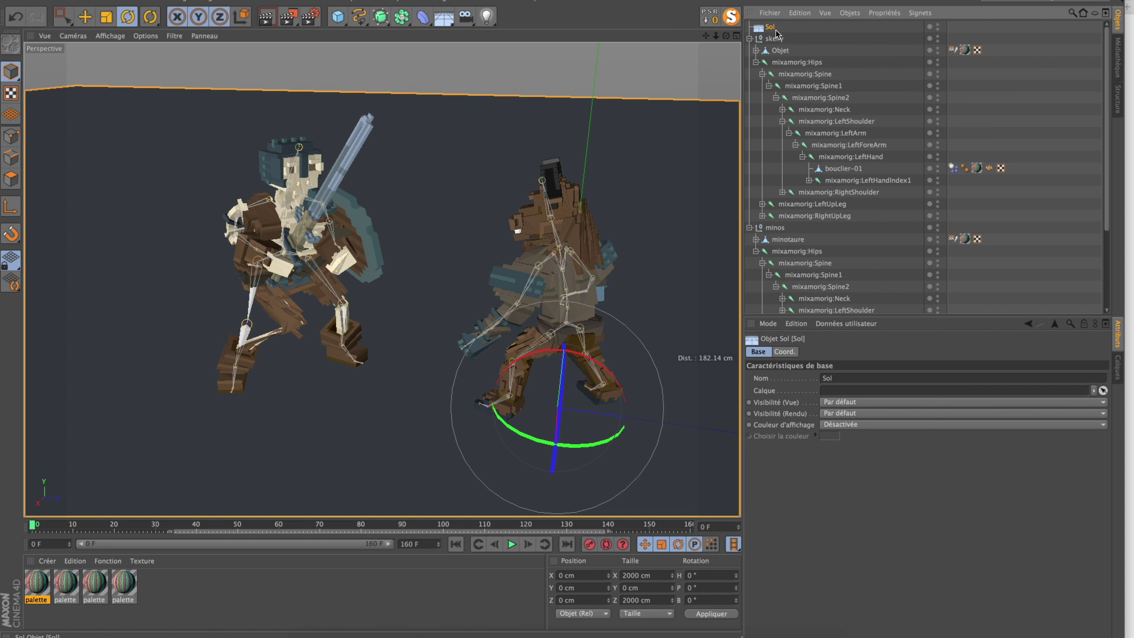
right_click(776, 31)
mouse_move(850, 123)
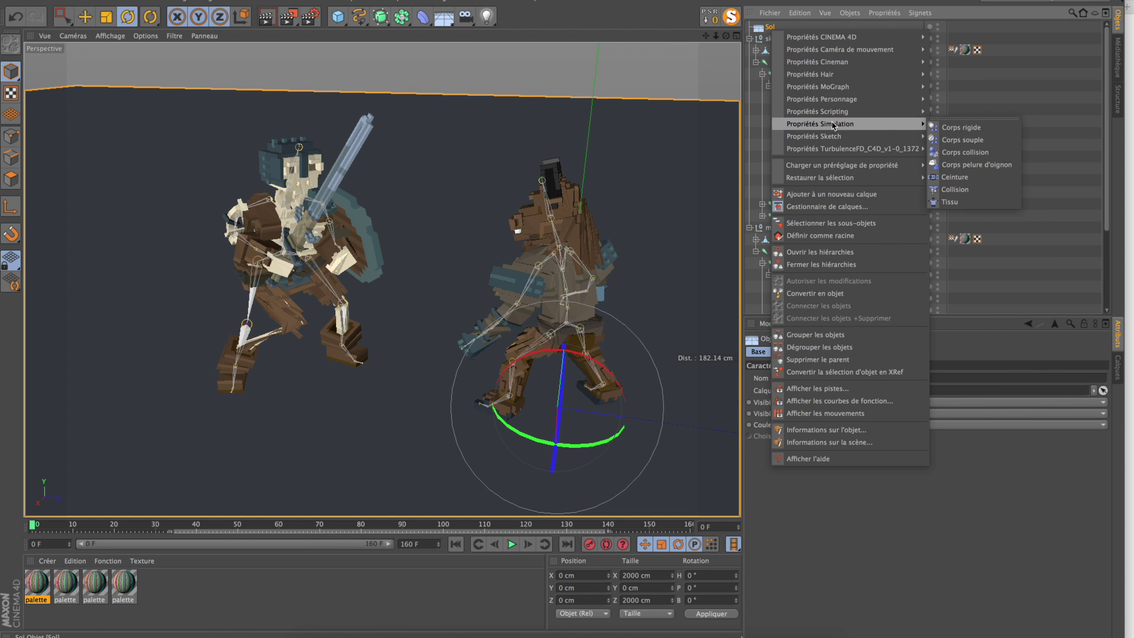
left_click(950, 152)
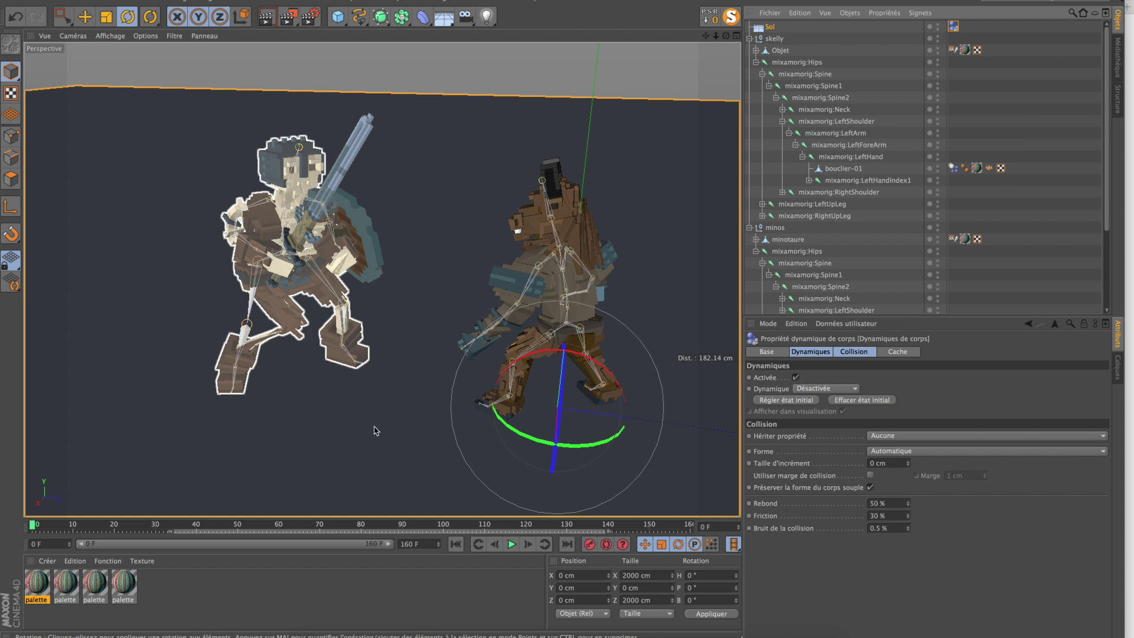
left_click(513, 544)
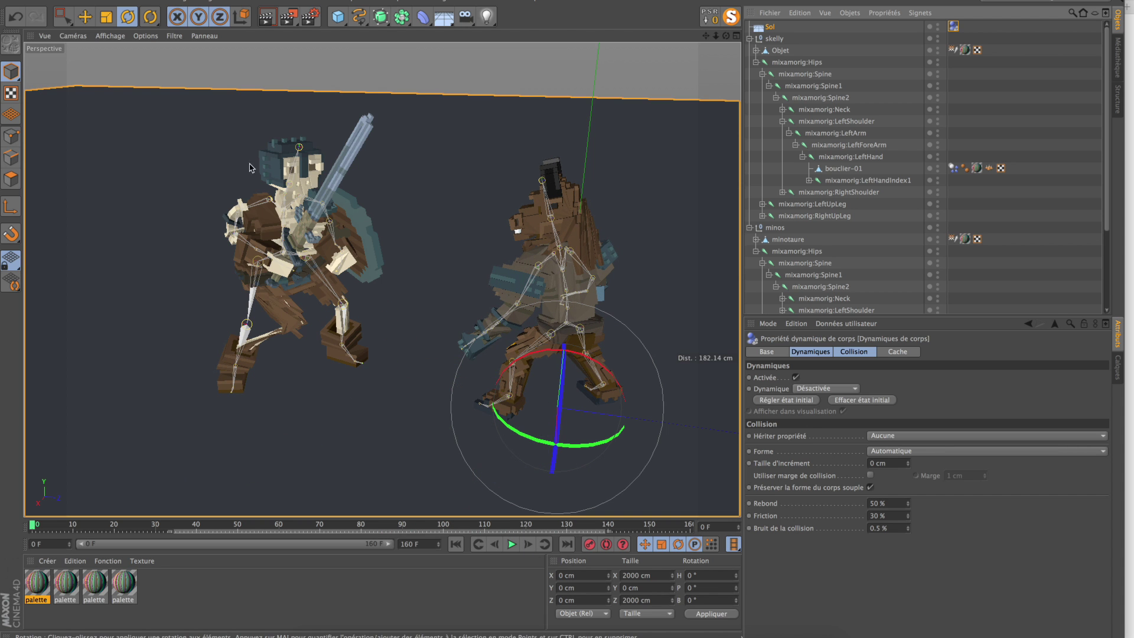
Add a rigid body (Corps rigide) simulation tag to the skeleton's sword epee-04-full in its right hand
left_click(362, 146)
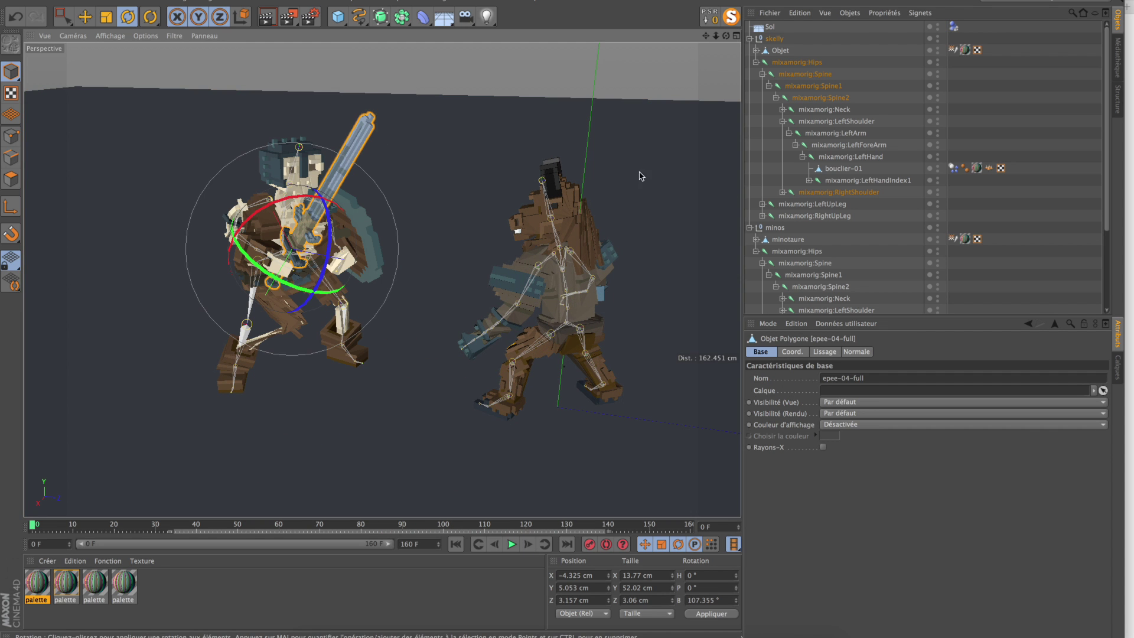
left_click(783, 193)
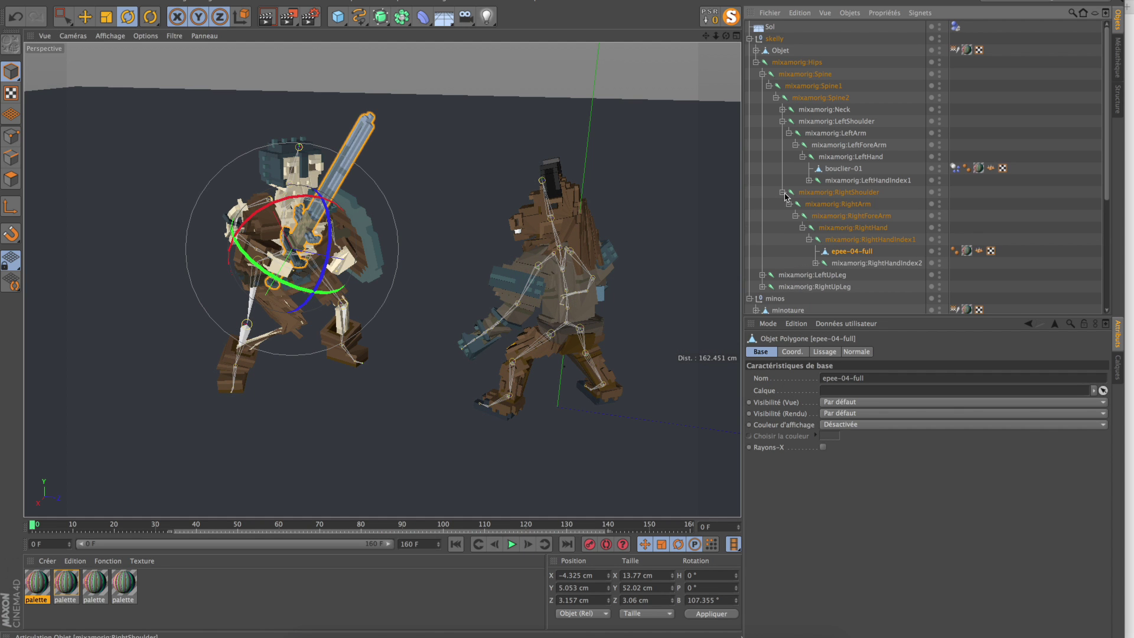
right_click(835, 258)
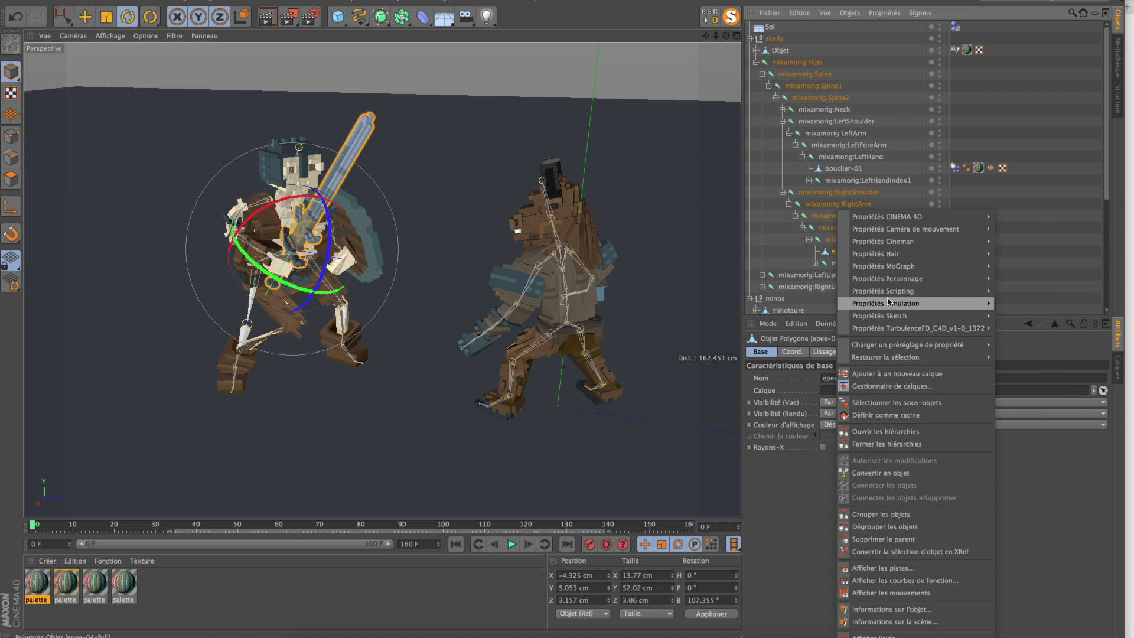
left_click(1025, 307)
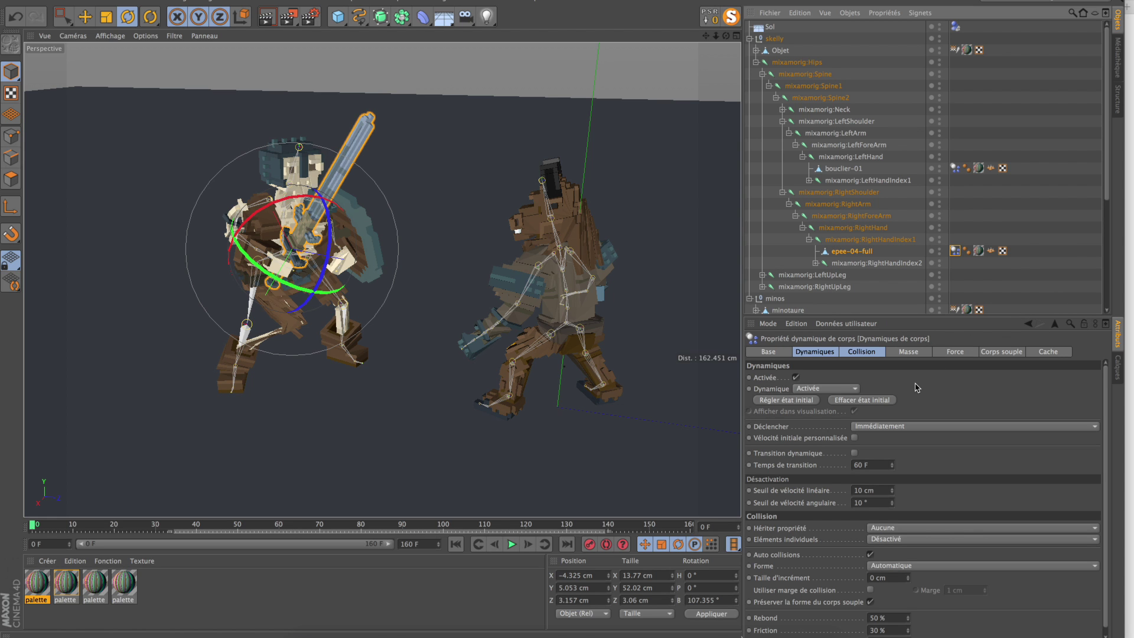
Review the sword's dynamics trigger (Déclencher) options without changing them and disable its dynamics (Activée) at the first frame
left_click(881, 427)
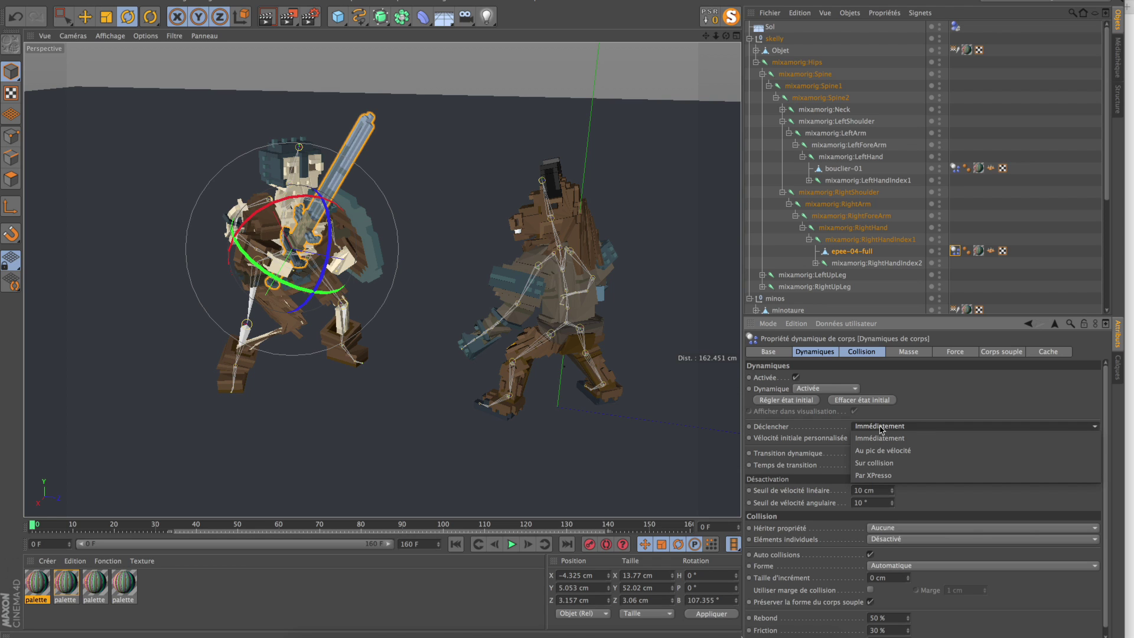
left_click(924, 418)
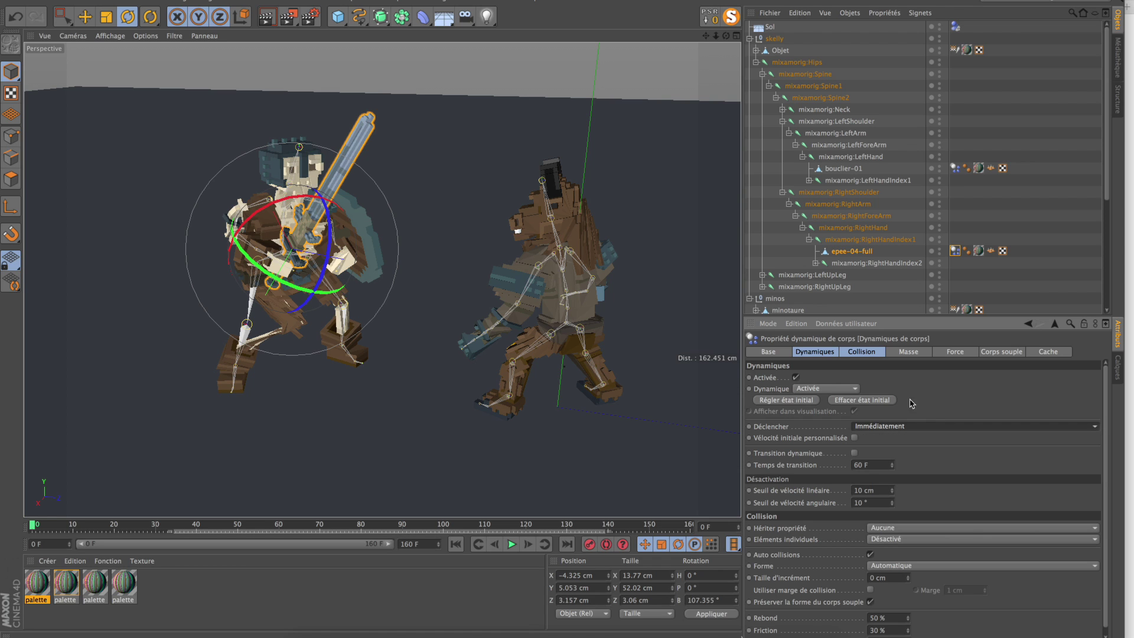
left_click(763, 379)
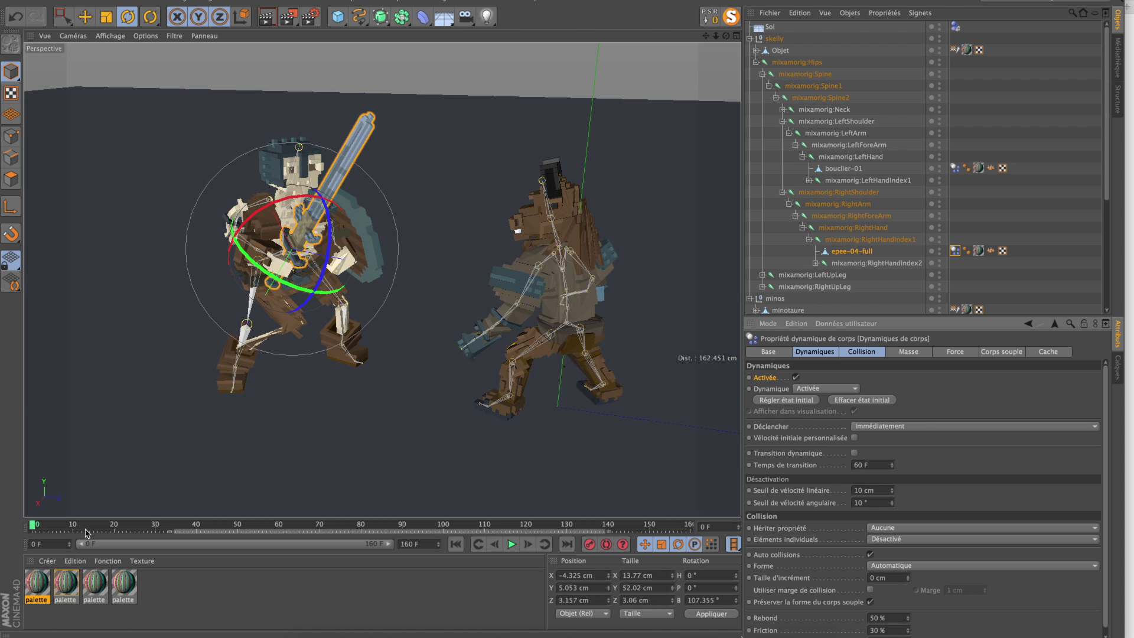
left_click_drag(70, 524, 21, 524)
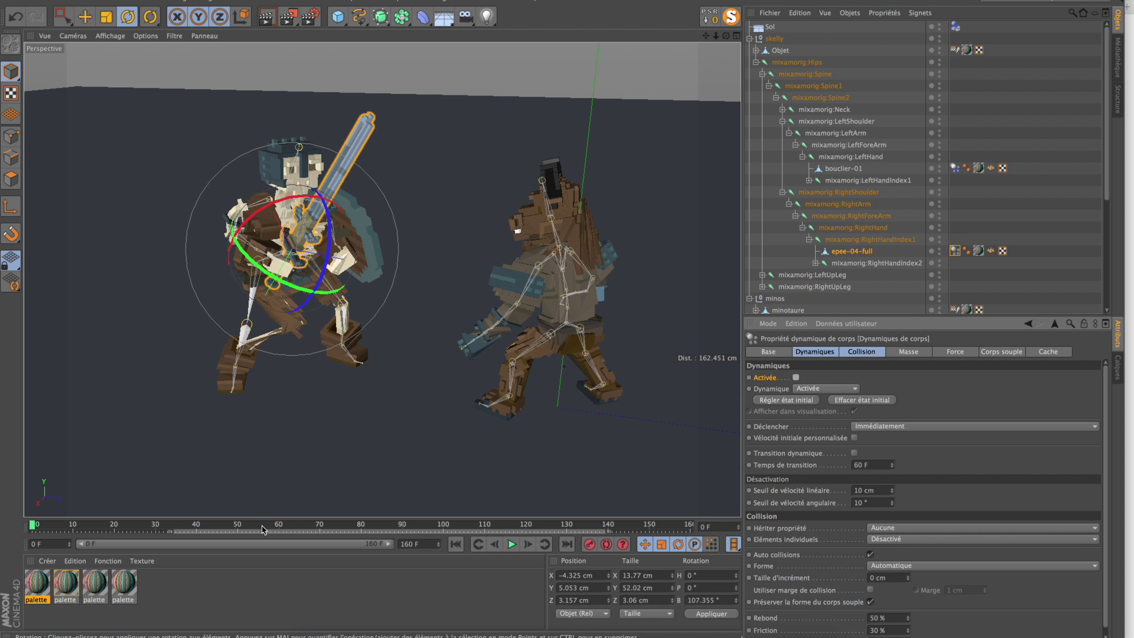
Keyframe the sword's dynamics Activée setting off at frame 69 and on at frame 70
left_click(237, 528)
left_click_drag(225, 528, 317, 527)
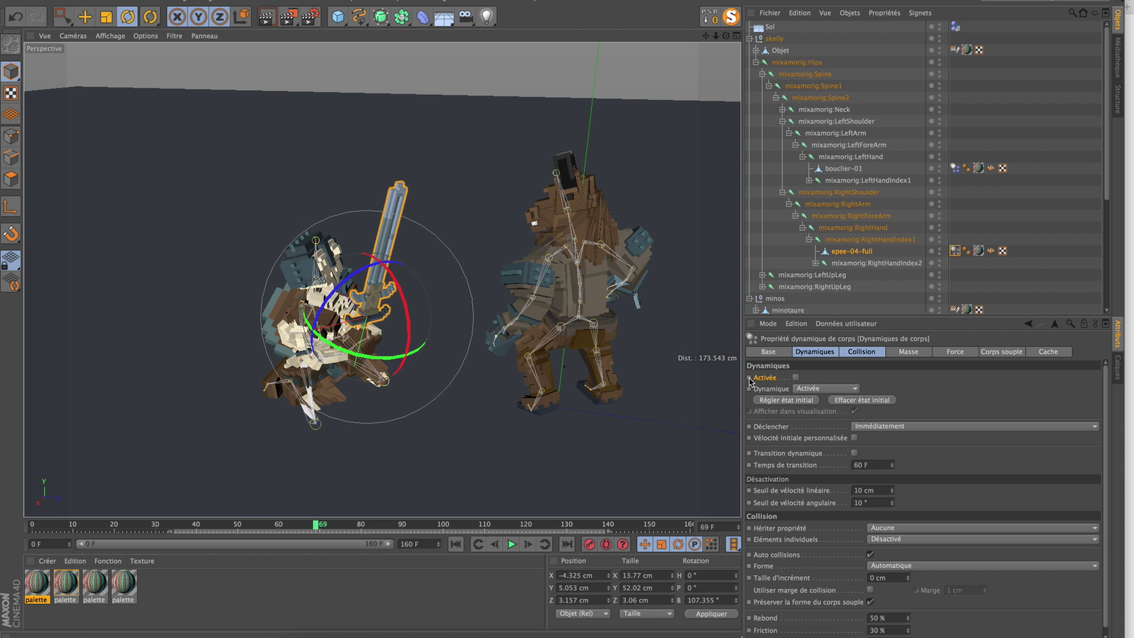
left_click(748, 377, "ctrl")
left_click(319, 527)
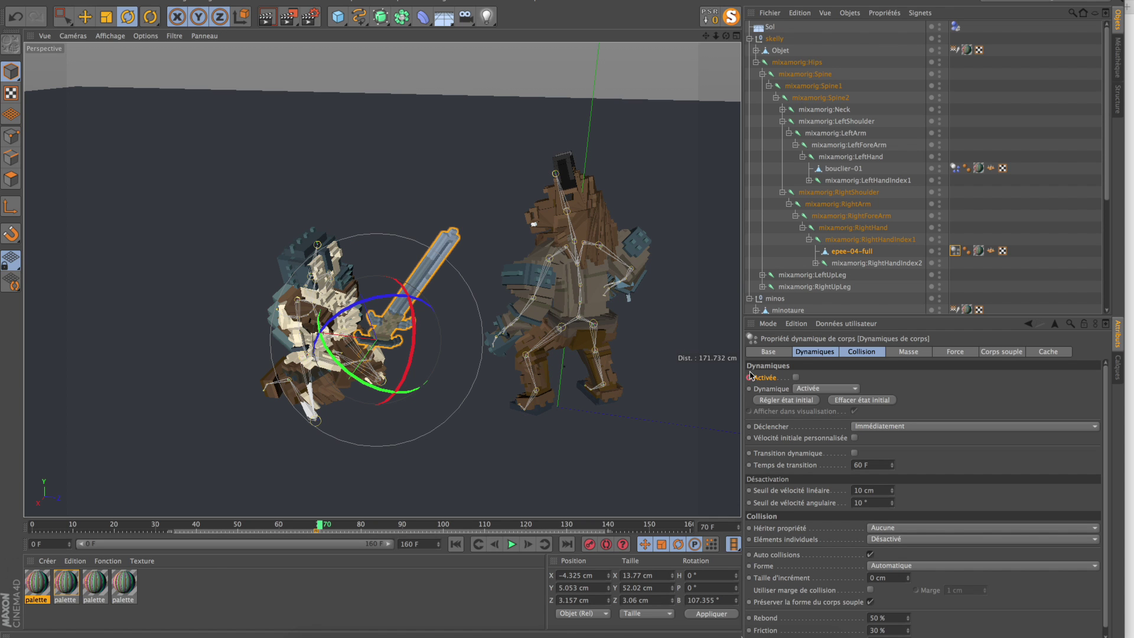
left_click(750, 377, "ctrl")
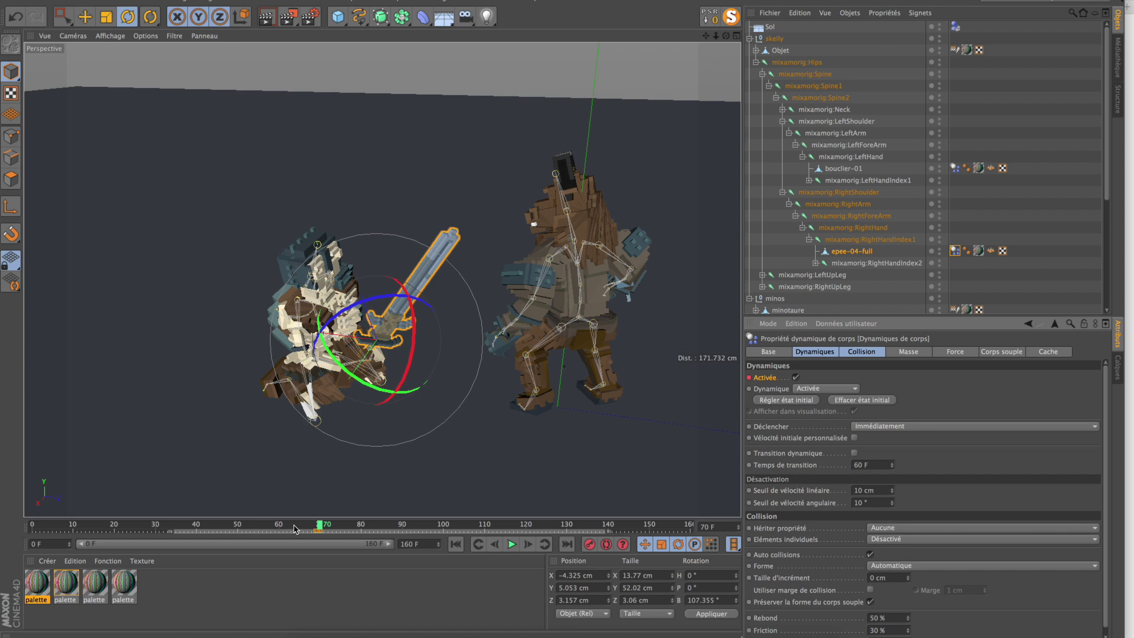
Scrub through the frames after 70 to inspect how the sword flies away, and return to the first frame
left_click_drag(319, 525, 388, 524)
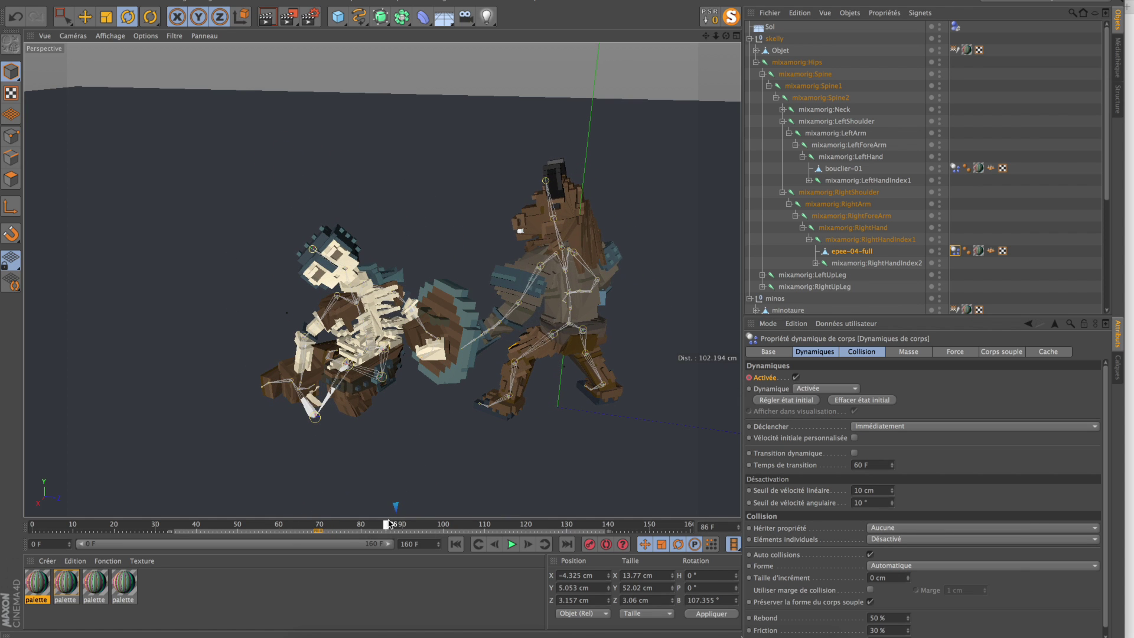
right_click_drag(400, 391, 355, 429, "alt")
left_click_drag(355, 430, 264, 243, "alt")
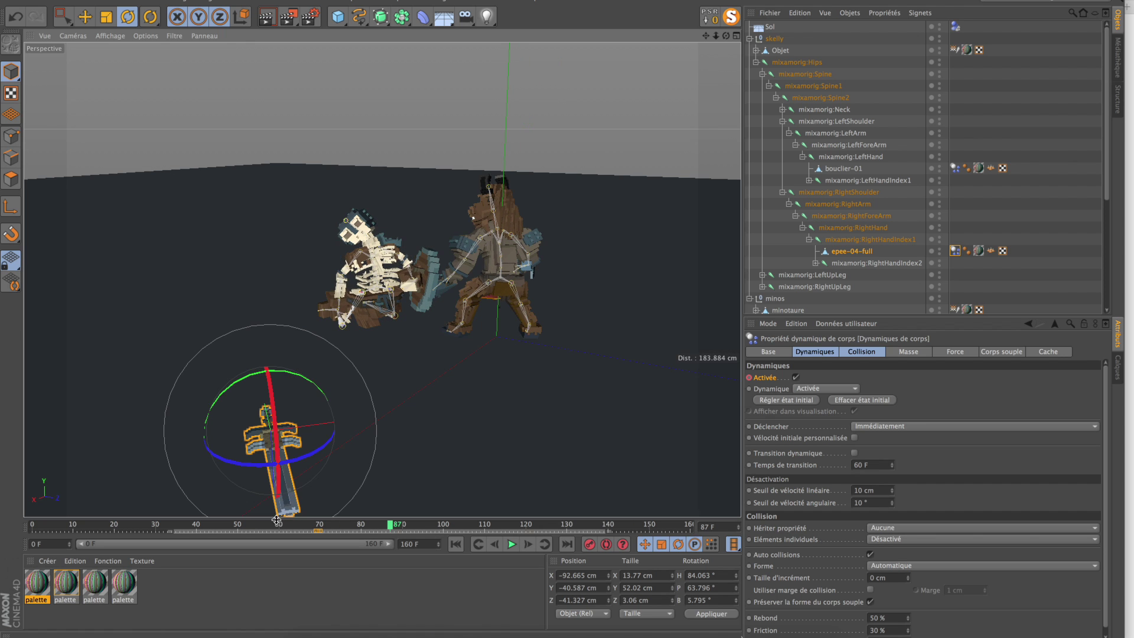
left_click_drag(276, 522, 423, 522)
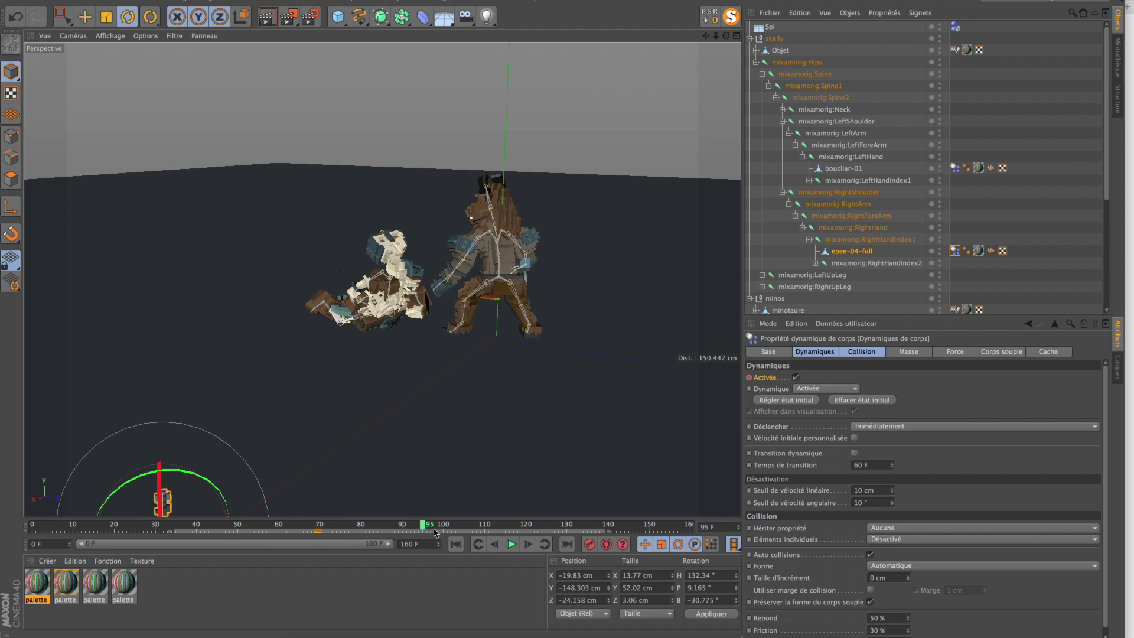
left_click(456, 543)
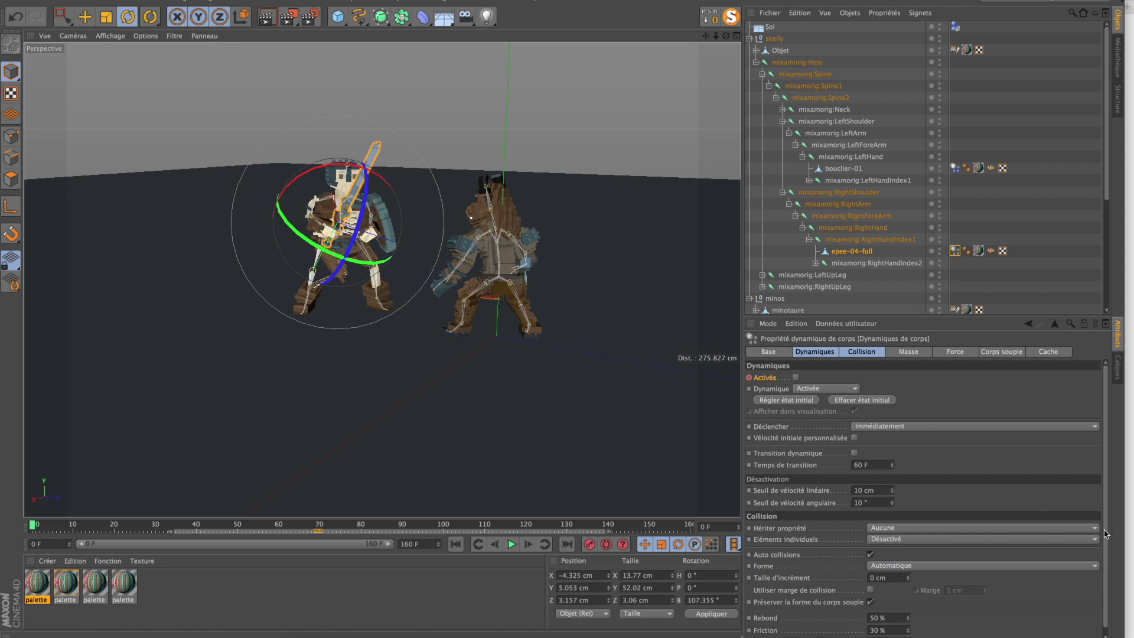
Set the sword's collision Friction to 90 %, play the animation to check the dynamics, and return to the first frame
scroll(1106, 534, "down", 1)
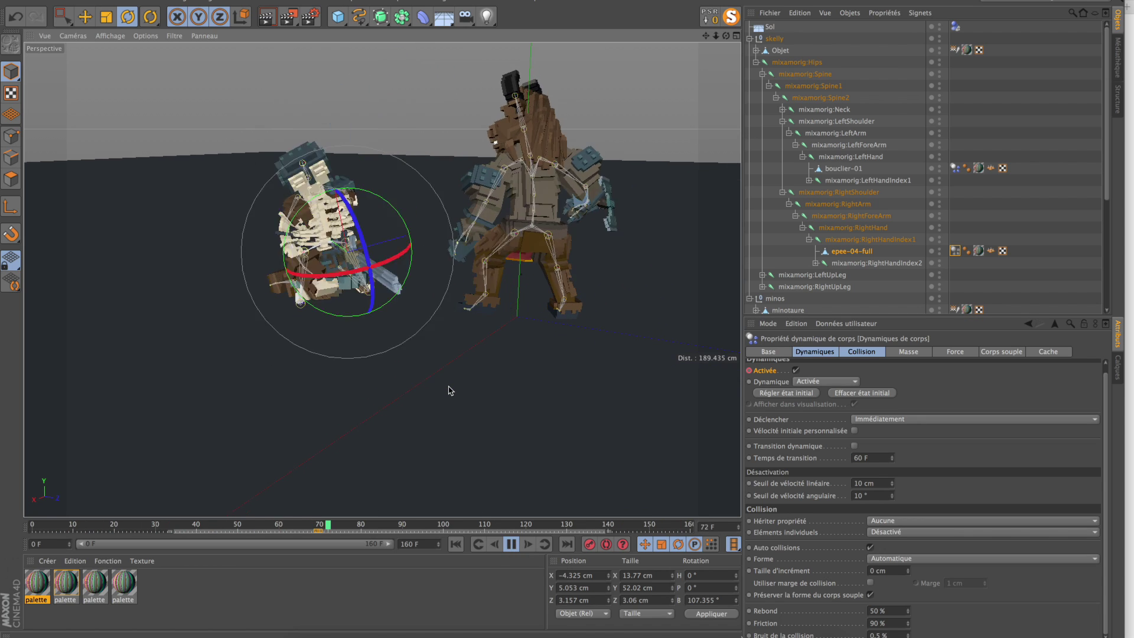
left_click_drag(401, 360, 348, 423, "alt")
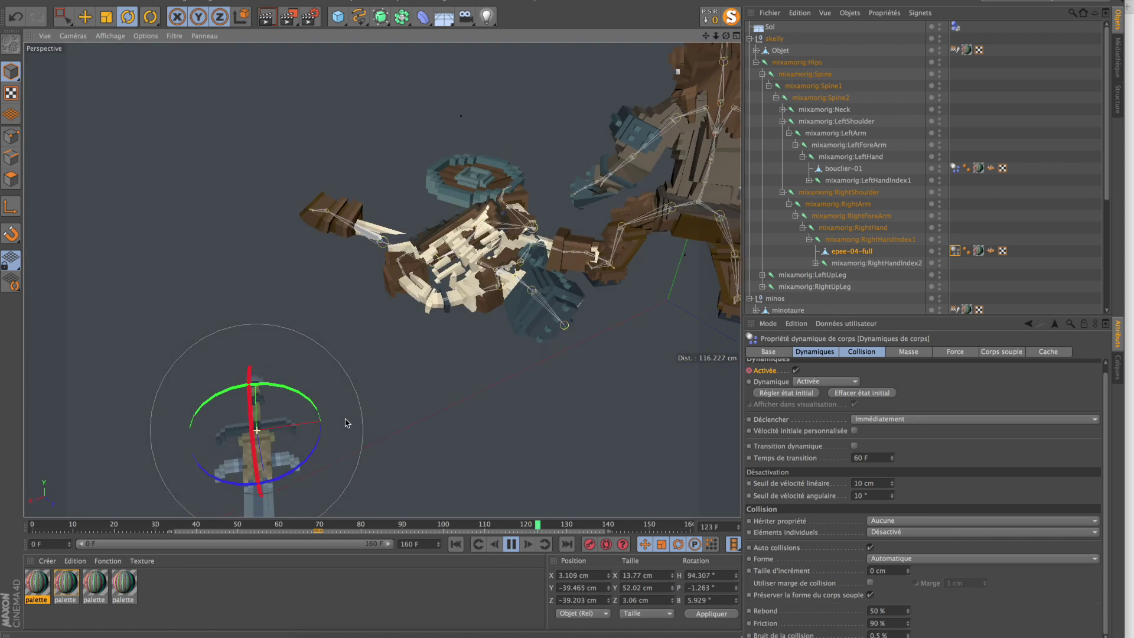
middle_click_drag(492, 347, 324, 334, "alt")
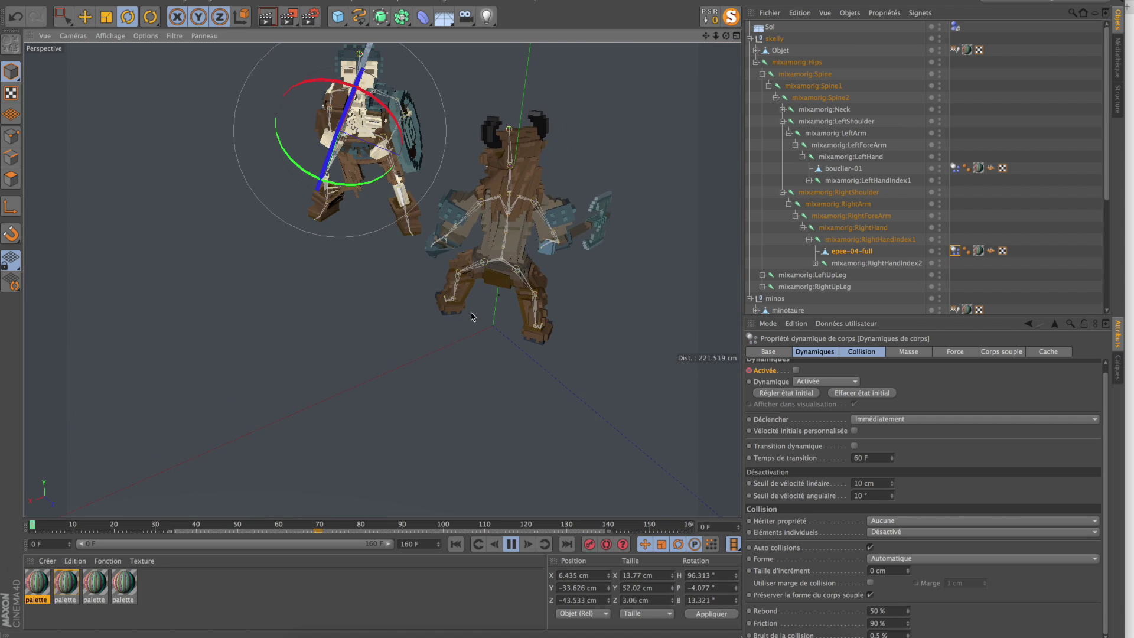
scroll(470, 321, "down", 5)
left_click(511, 544)
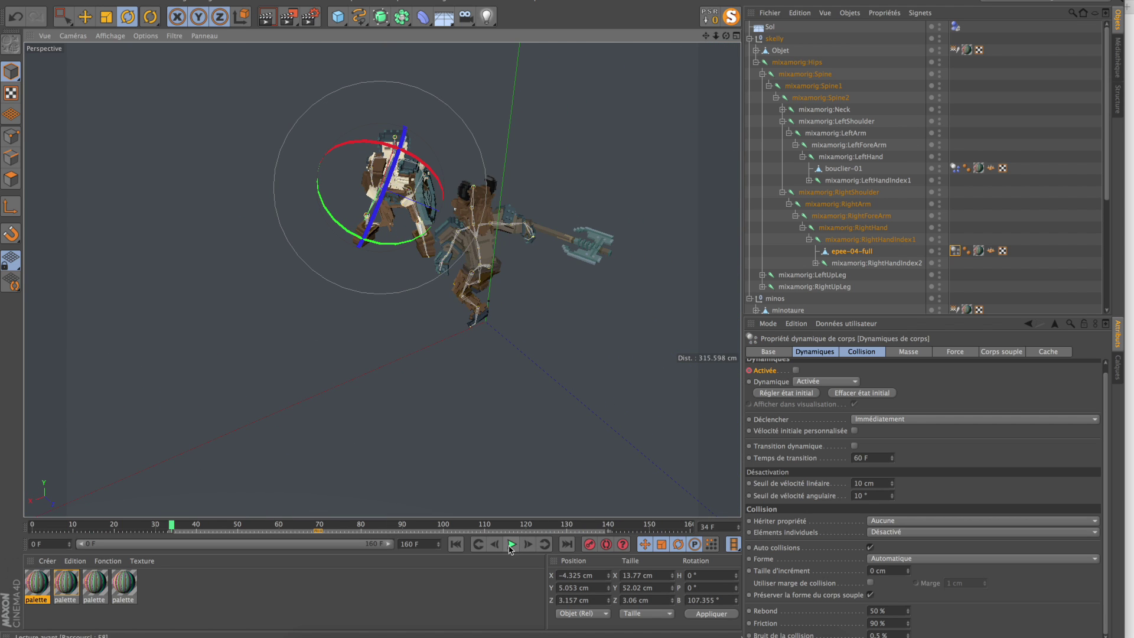
left_click(456, 544)
Collapse the skelly and minos hierarchies and add a physical sky (Objet Ciel) to the scene
left_click(748, 38)
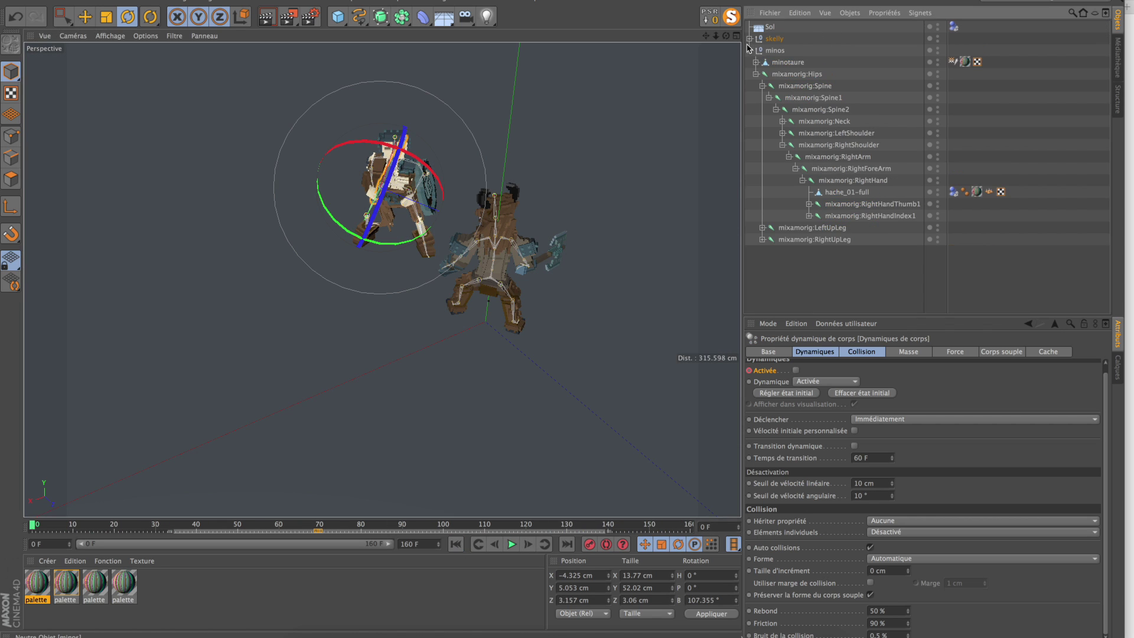
left_click(748, 50)
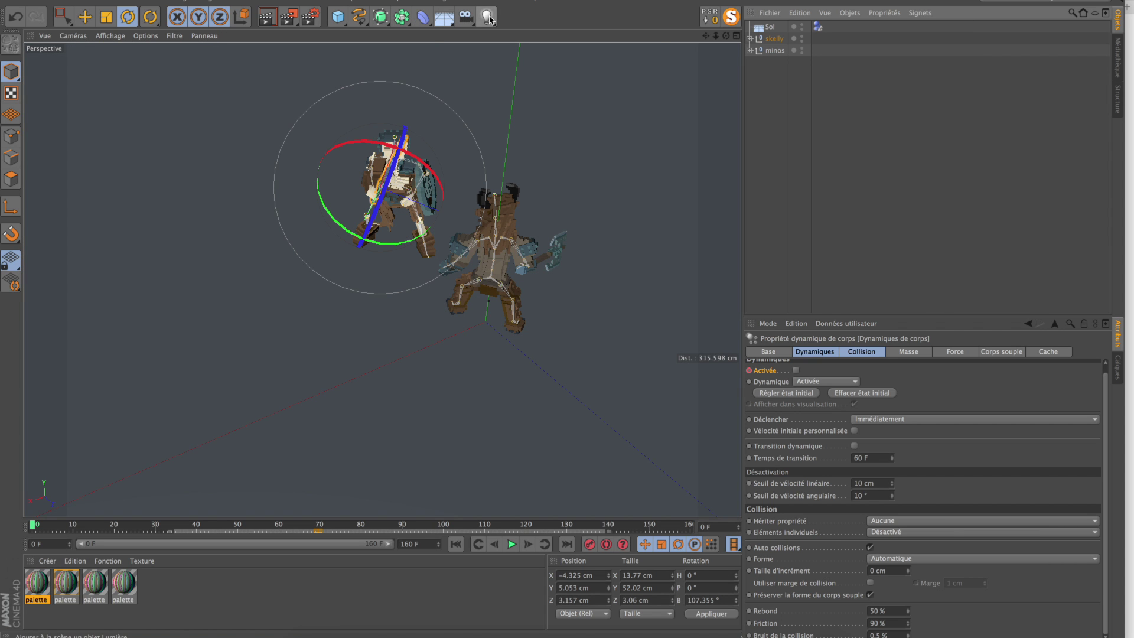
left_click_drag(440, 26, 595, 34)
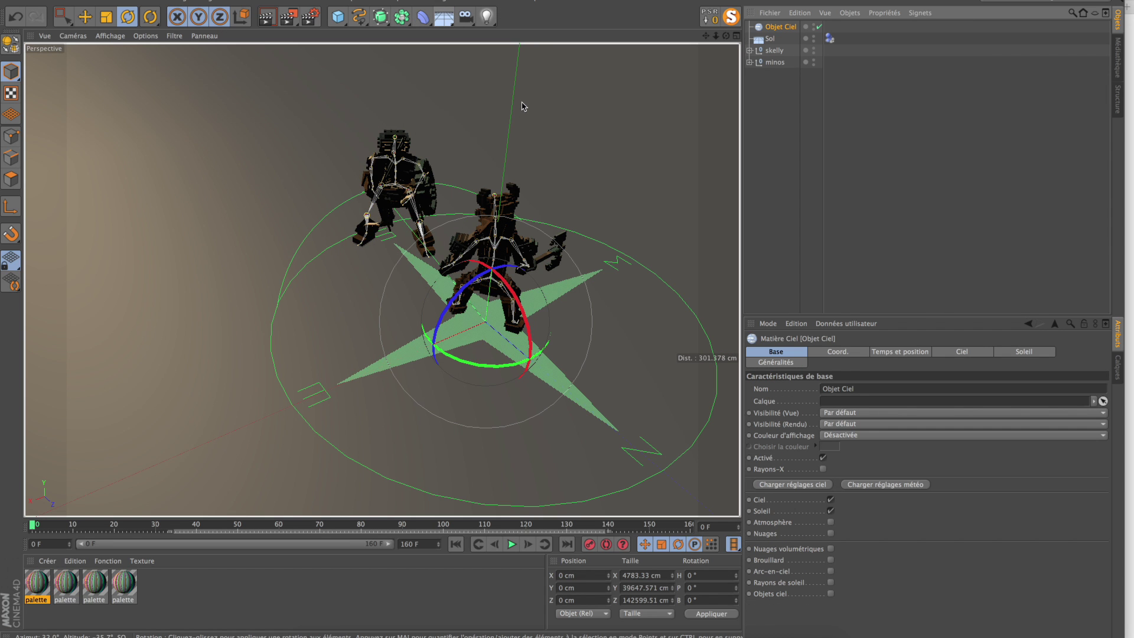
Set the sky's date to Juillet (July) and its time to 10:59:00
left_click_drag(471, 234, 558, 186, "alt")
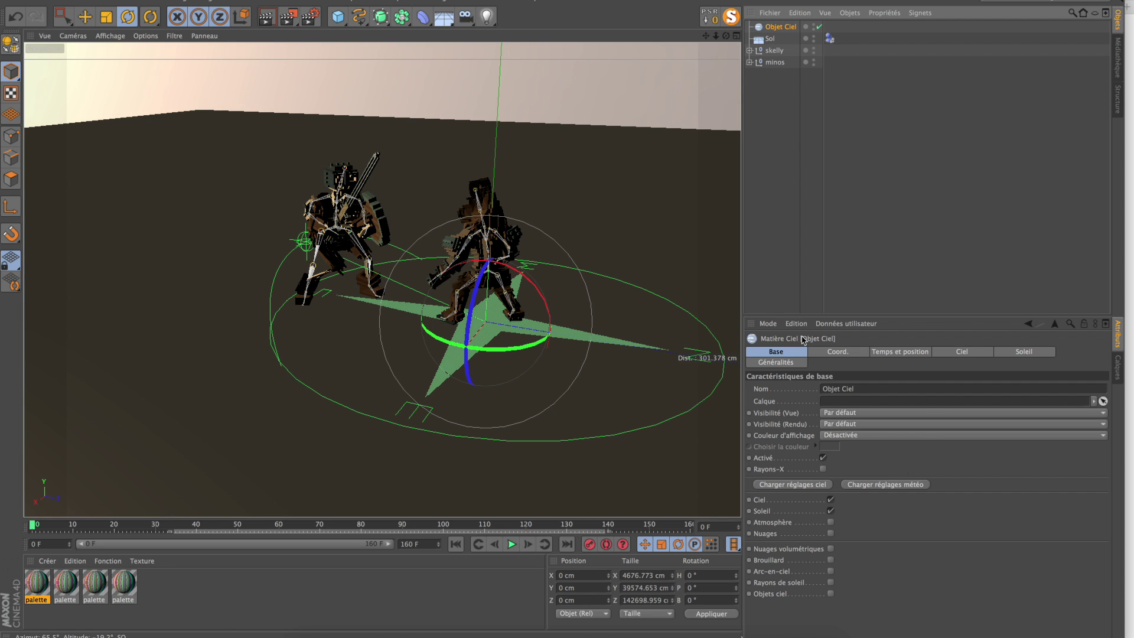
left_click(893, 353)
left_click(852, 391)
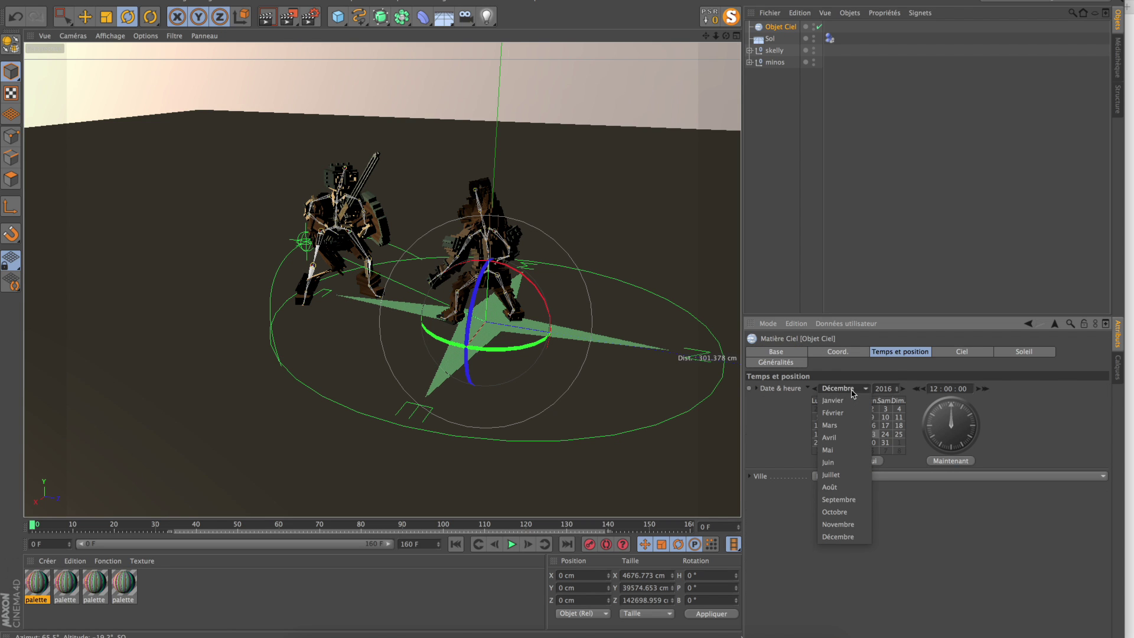
left_click(844, 474)
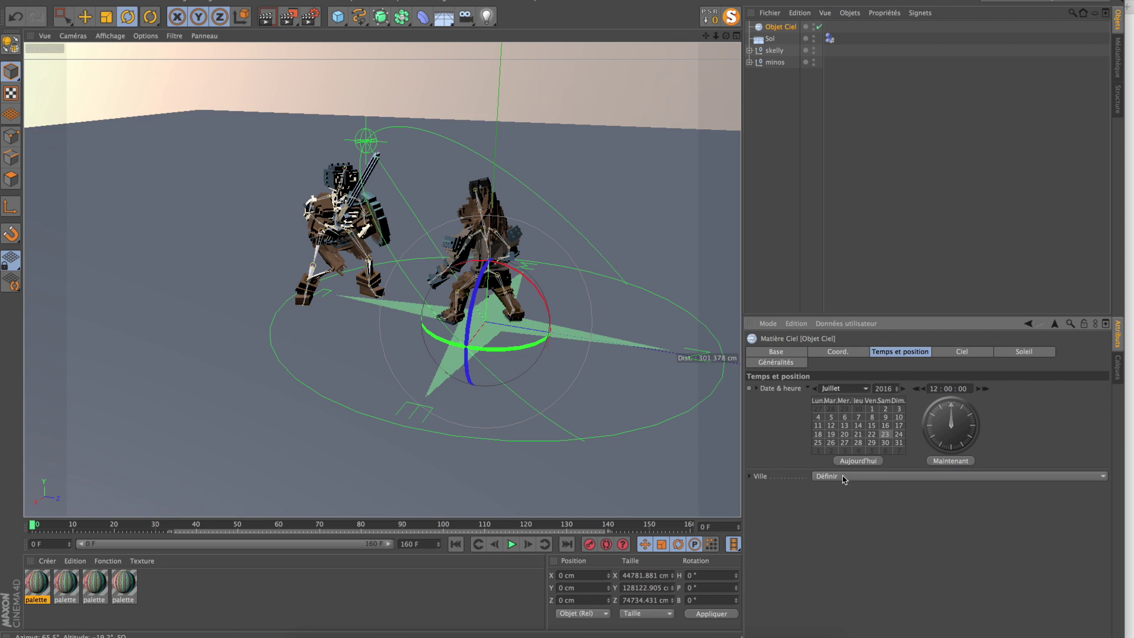
left_click(915, 389)
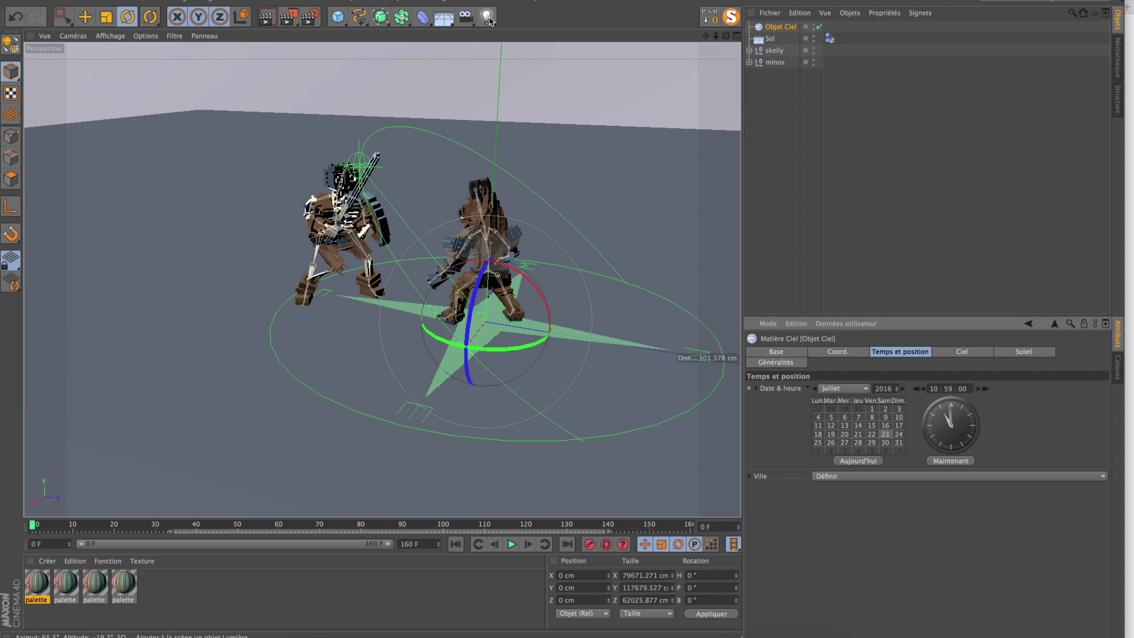
Add an area light (Eclairage de surface) to the scene and activate the Move tool
left_click(486, 16)
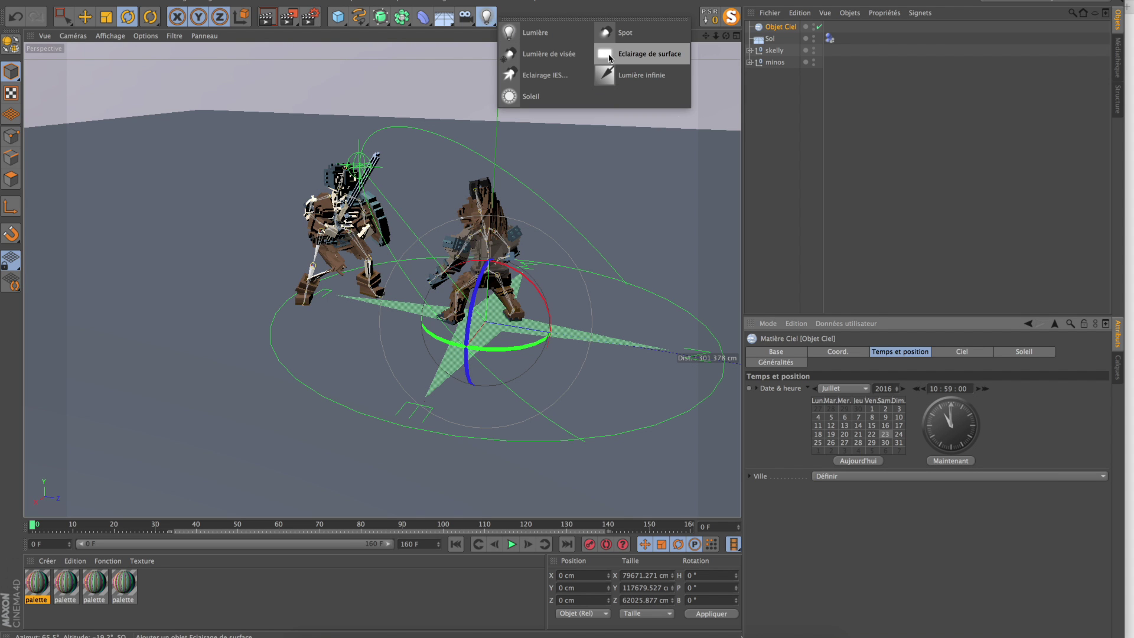
left_click(609, 56)
left_click(85, 17)
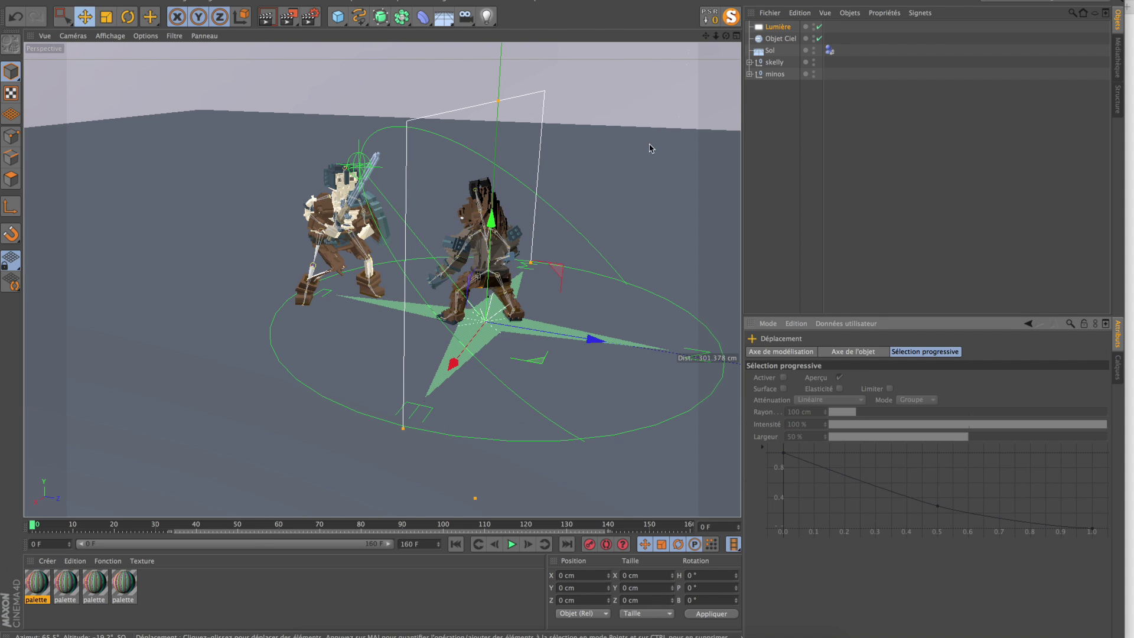
Add a null object (Neutre) at the scene origin
left_click(68, 1)
mouse_move(86, 15)
left_click(159, 18)
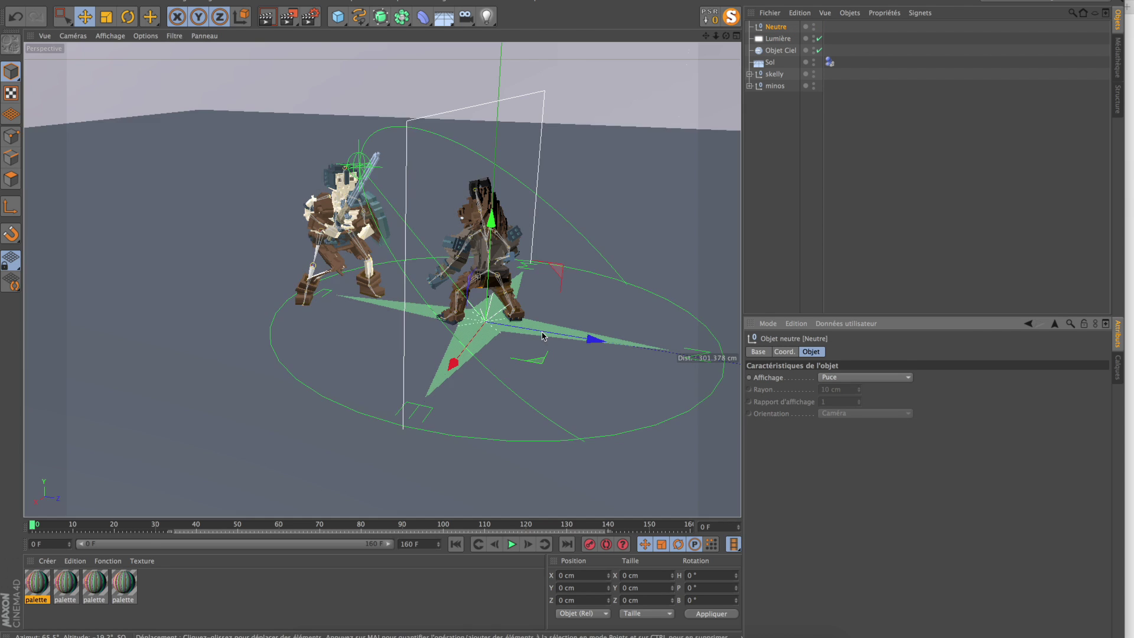
Add a target (Cible) expression tag to the area light with the Neutre null as its target
left_click_drag(593, 339, 512, 325)
left_click_drag(410, 280, 410, 231)
left_click(776, 39)
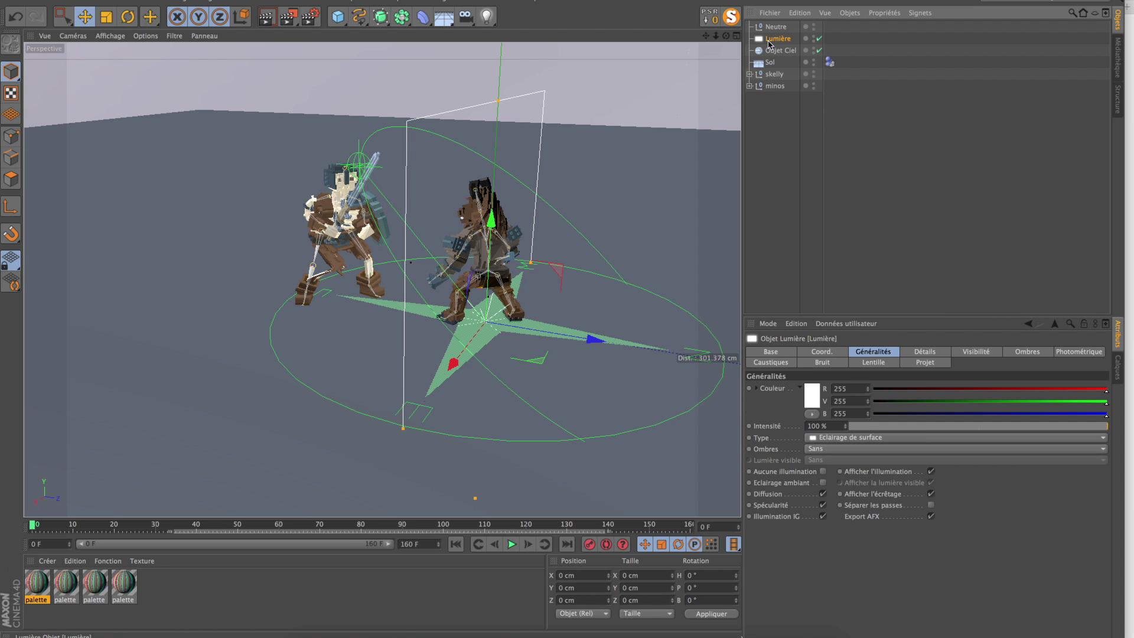
right_click(774, 40)
mouse_move(821, 48)
left_click(988, 110)
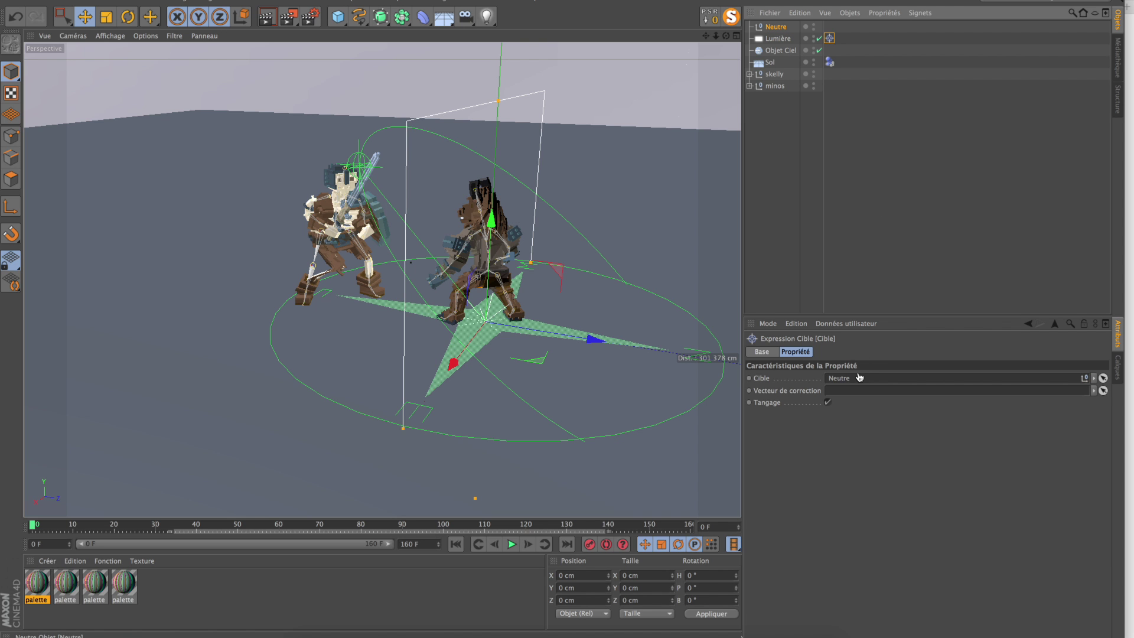
left_click_drag(859, 378, 859, 377)
Raise the area light beside the skeleton, at about X 95, Y 106, Z -92 cm
left_click(777, 39)
left_click(241, 17)
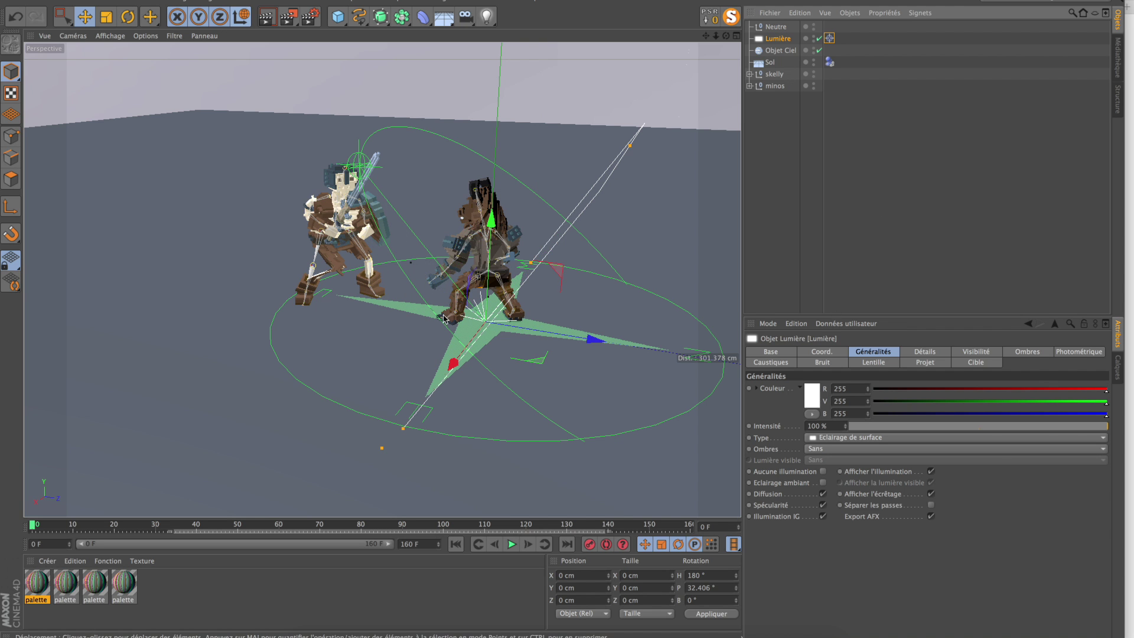
left_click_drag(539, 359, 201, 383)
left_click_drag(186, 286, 293, 118)
scroll(263, 273, "down", 6)
left_click_drag(225, 250, 206, 161)
Set the area light's shadows to Adaptatives and its colour to a warm white, RGB 250, 237, 221
left_click(856, 449)
left_click(824, 502)
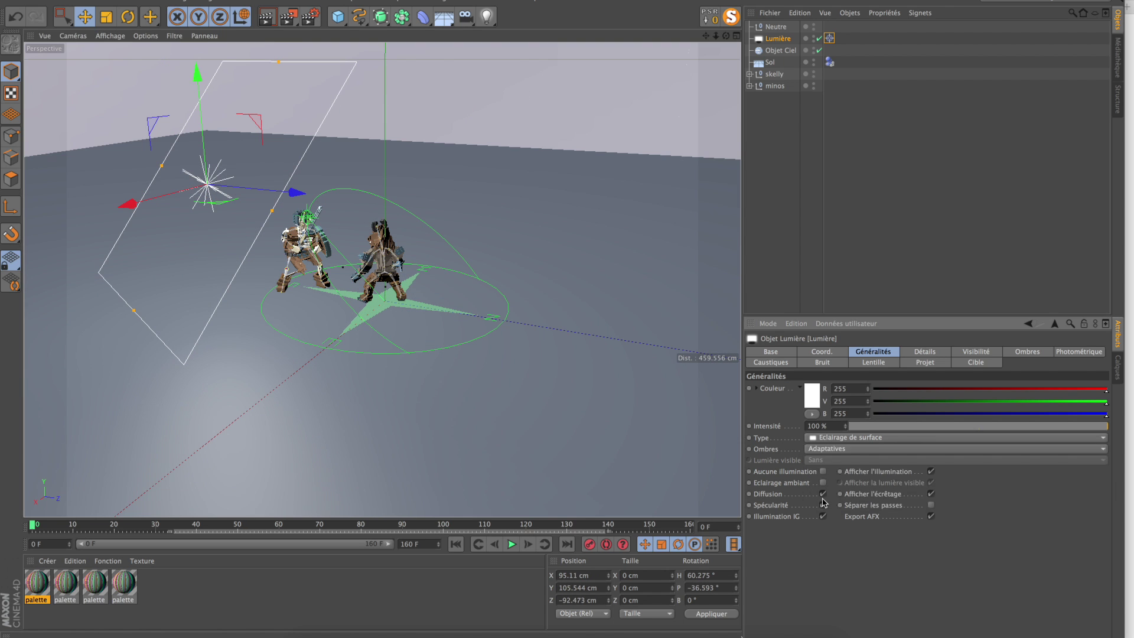
left_click(812, 396)
left_click(799, 355)
left_click_drag(755, 371, 755, 361)
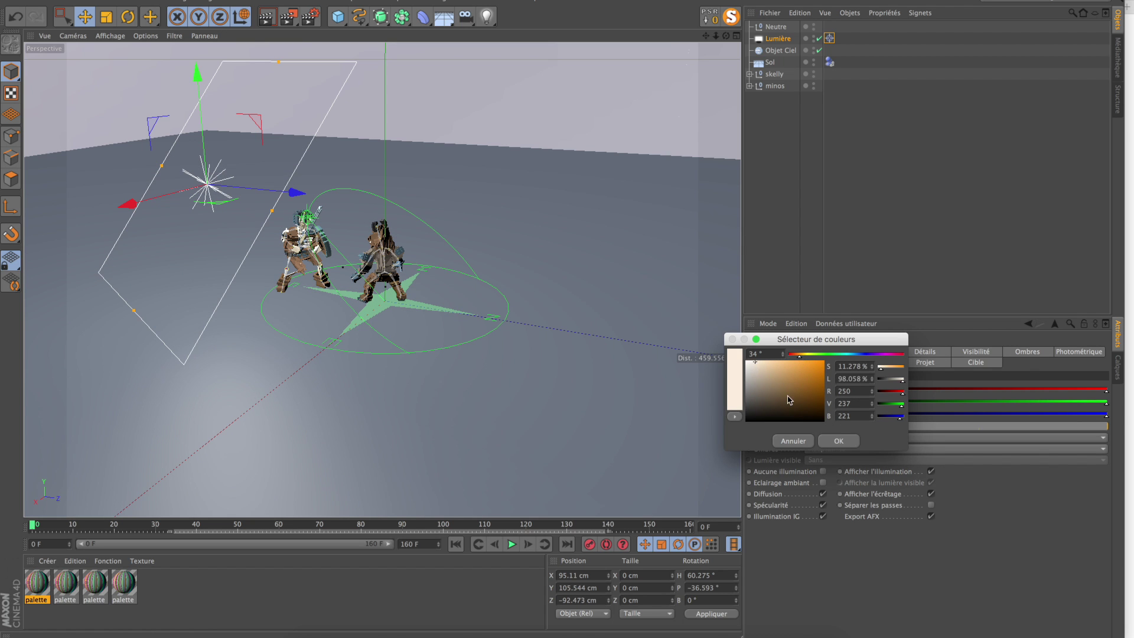
left_click(832, 437)
Duplicate the area light and move the copy behind the minotaur, to about X 7, Y 106, Z 100 cm
left_click(770, 42)
key("super+c")
key("super+v")
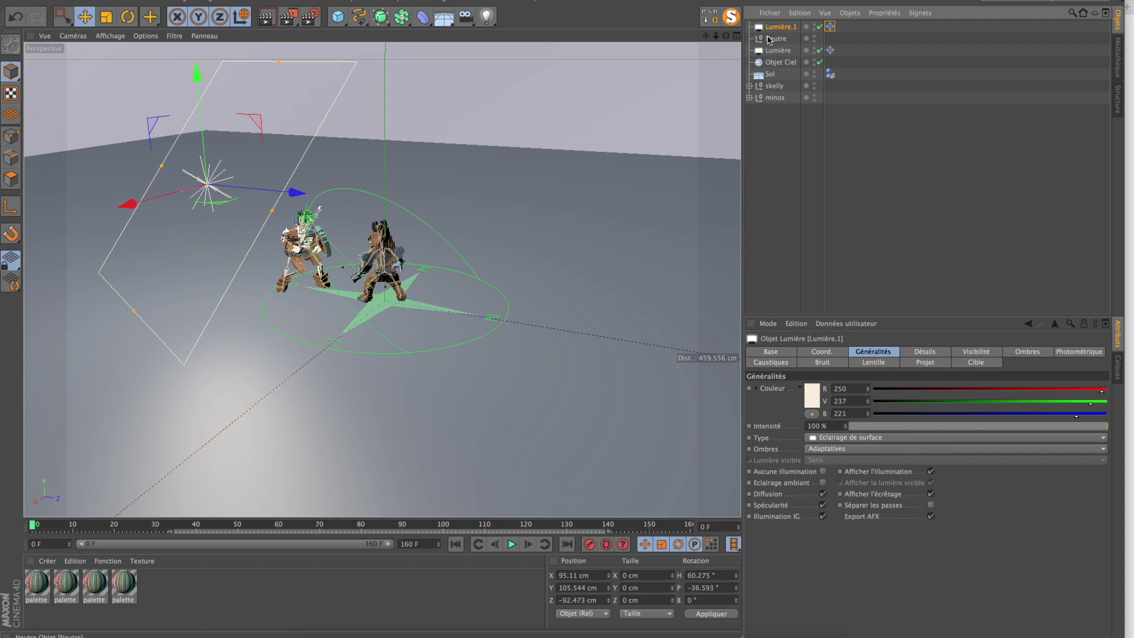
left_click_drag(239, 199, 557, 211)
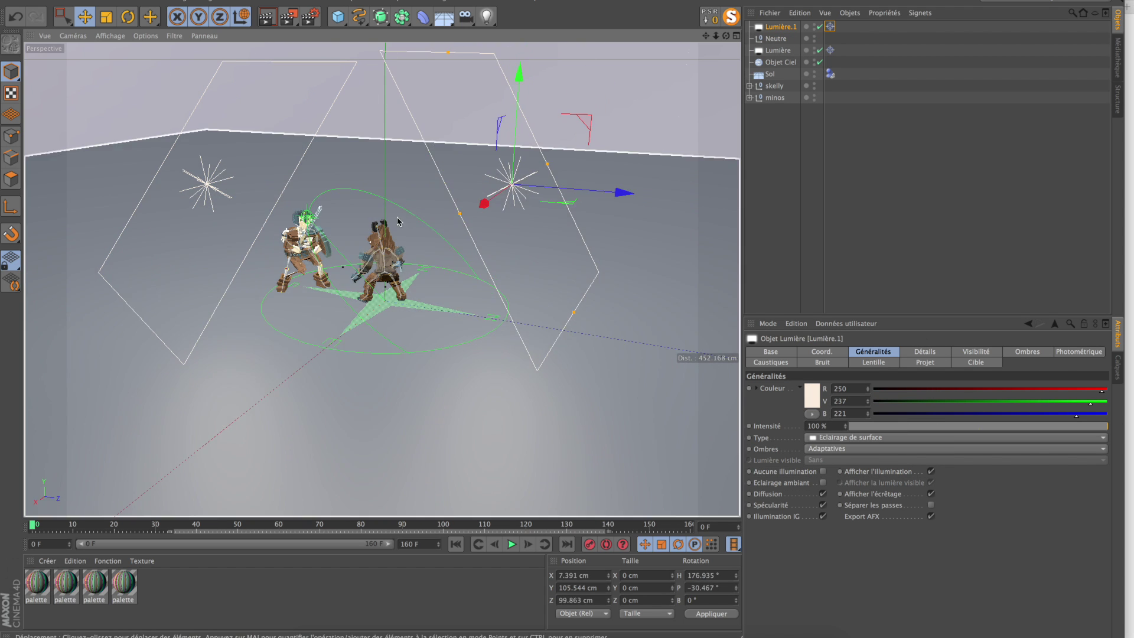
Render a preview of the perspective view framed closely on the skeleton and the minotaur
scroll(460, 197, "up", 5)
left_click_drag(461, 197, 308, 231, "alt")
middle_click_drag(309, 231, 390, 225, "alt")
scroll(390, 215, "up", 5)
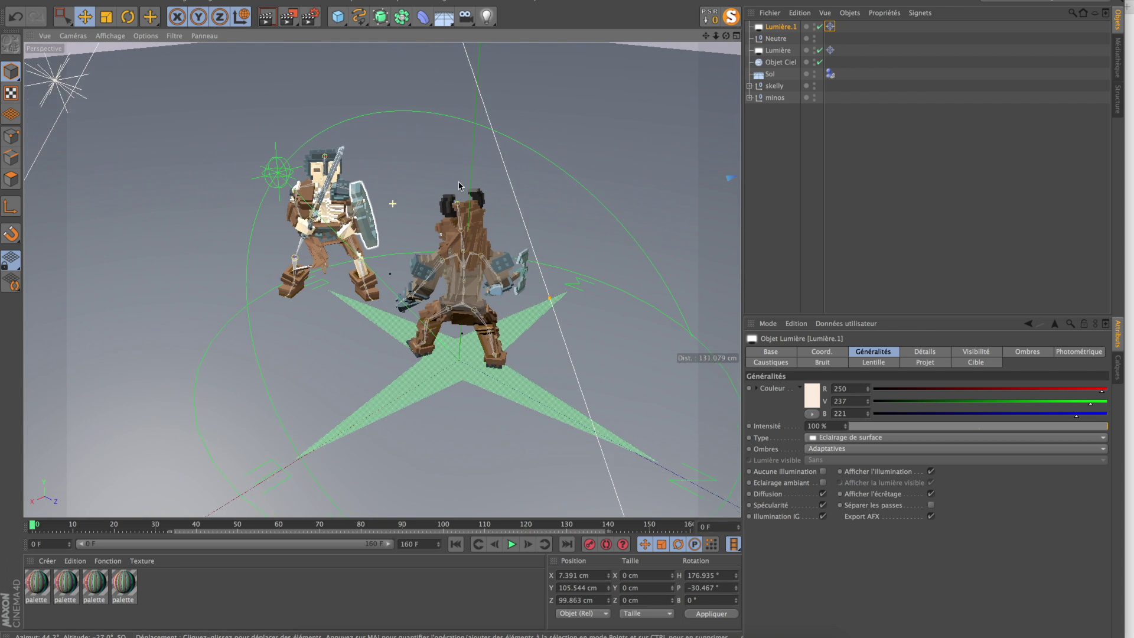
key("ctrl+r")
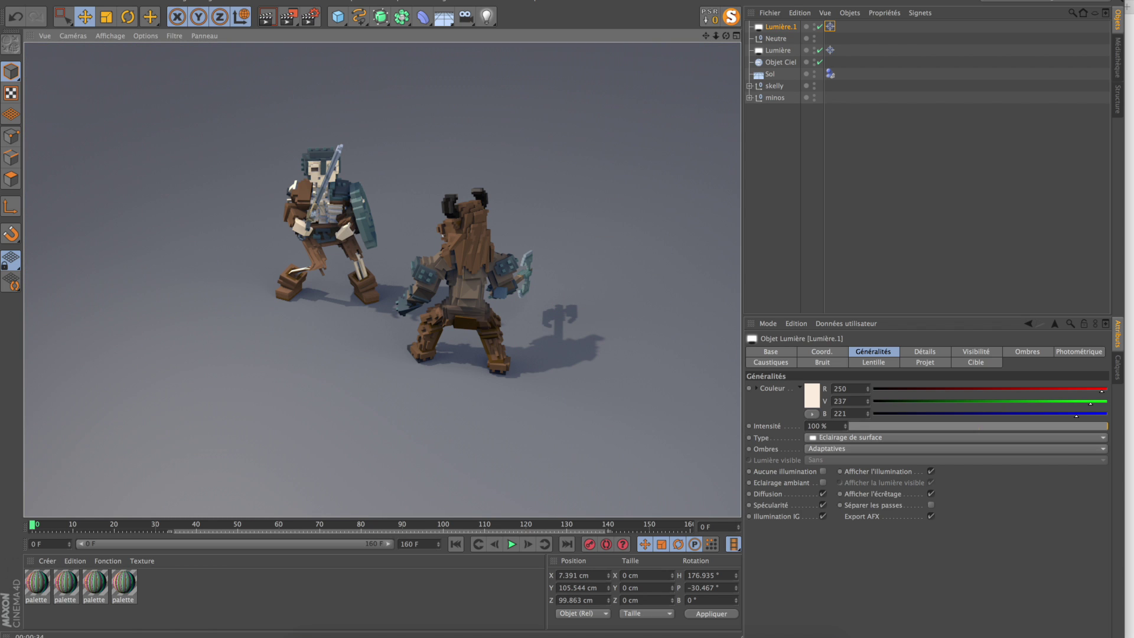
Add the Occlusion ambiante effect to the render settings and render the view again
left_click(284, 13)
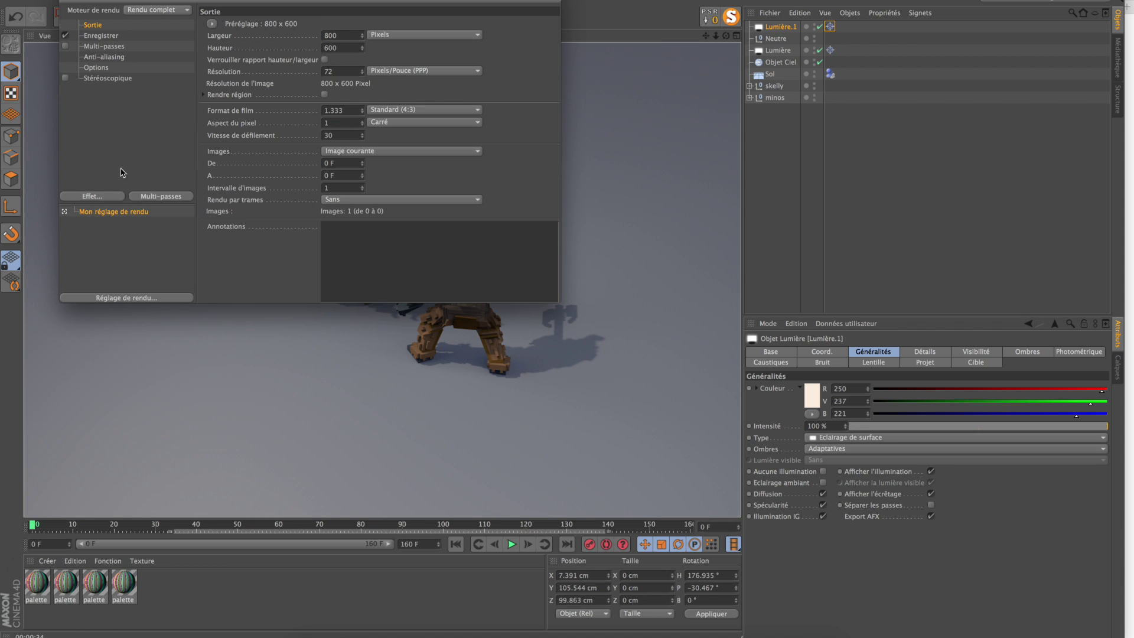
left_click(107, 197)
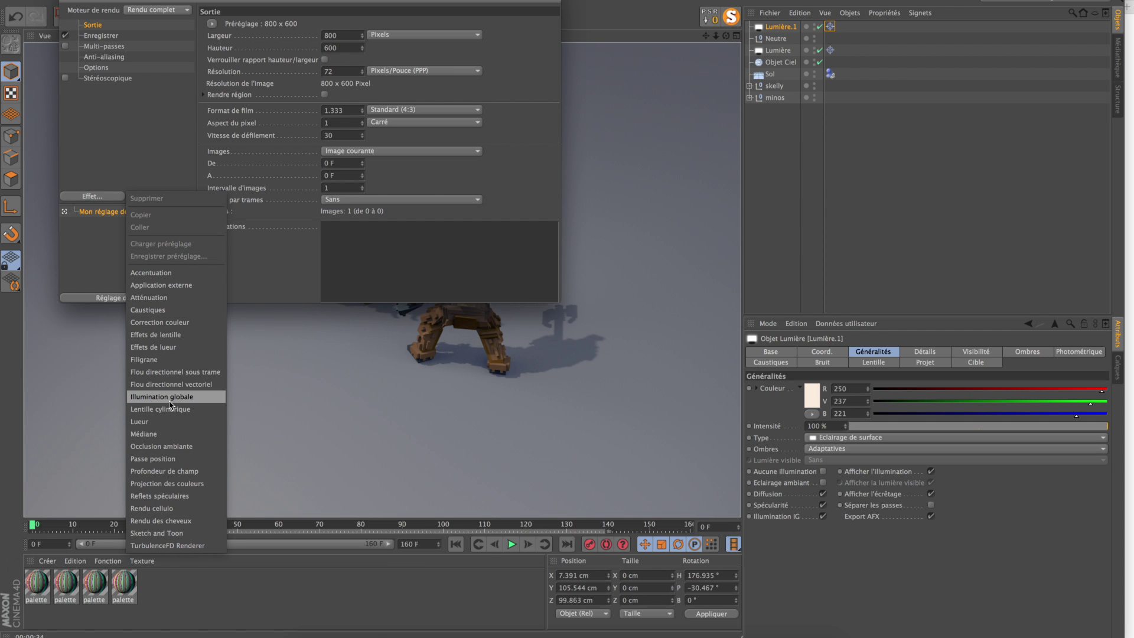
left_click(172, 447)
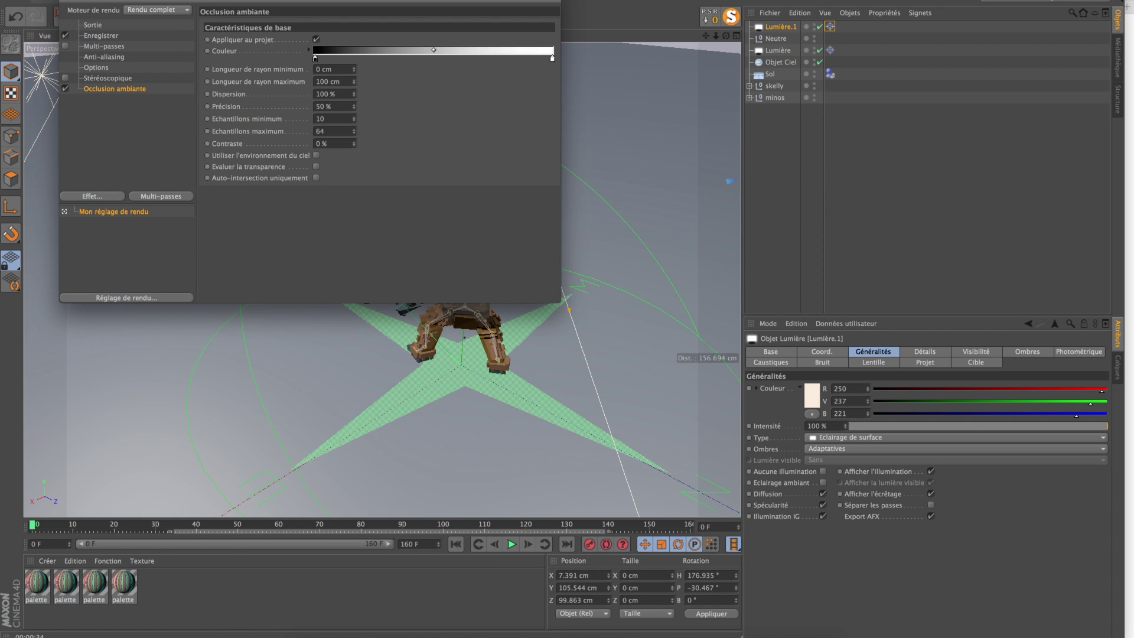
left_click(65, 0)
left_click(267, 15)
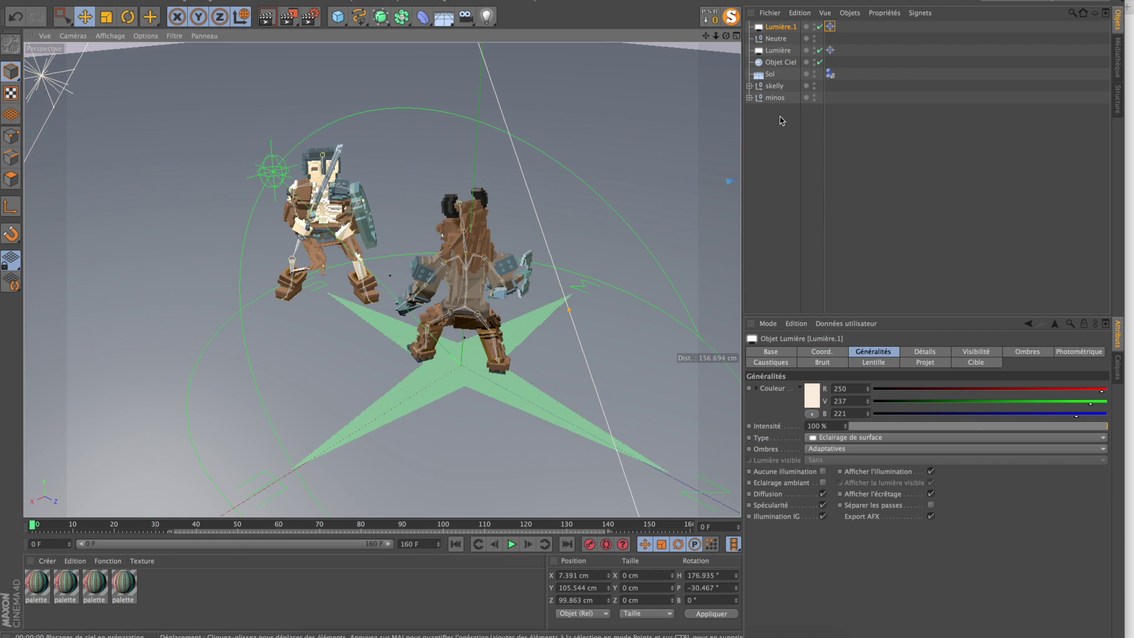